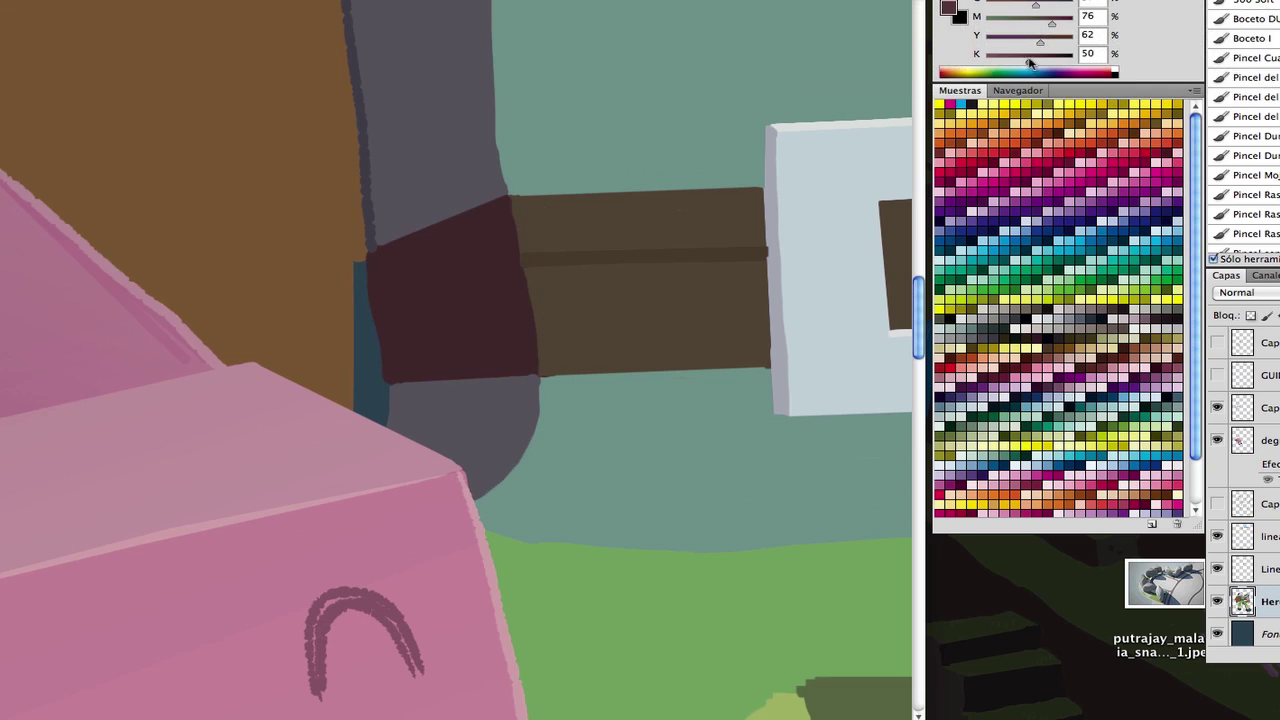
- Paint lighter fold lines across the maroon shaded end of the belt and a second thin dark fold along its brown part
drag(520, 262, 237, 333)
alt+click(388, 311)
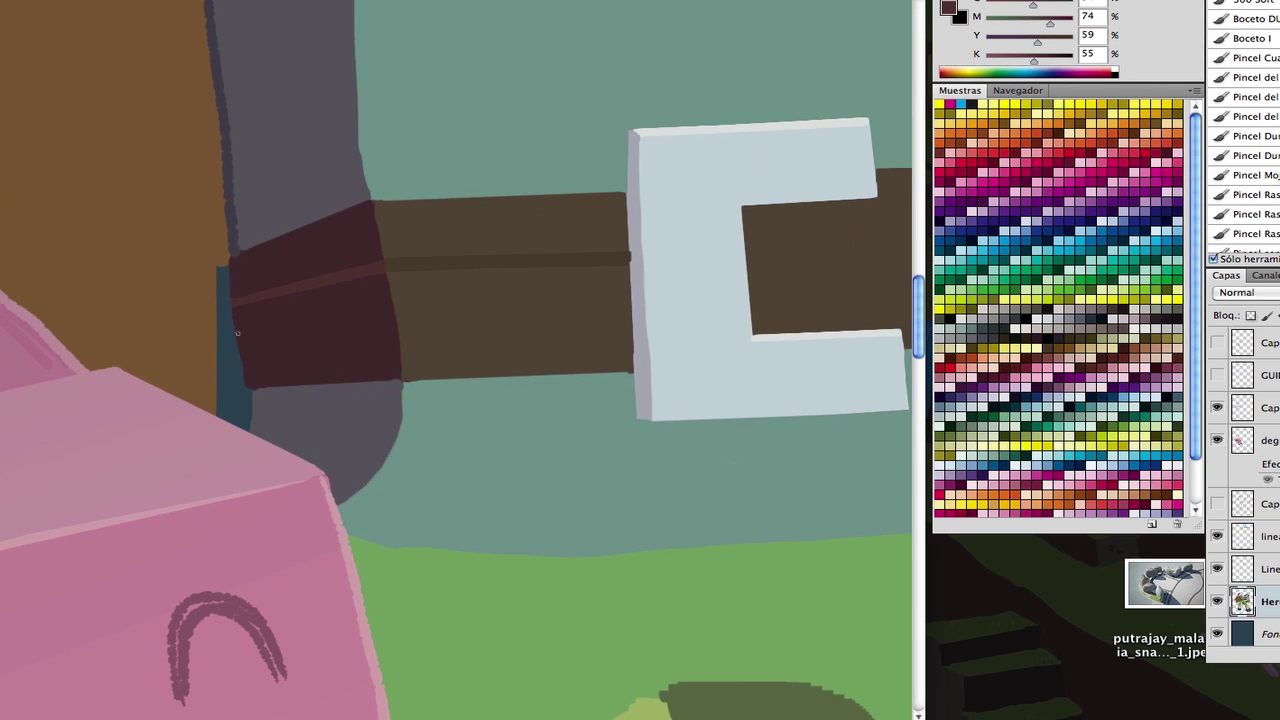
drag(397, 307, 574, 257)
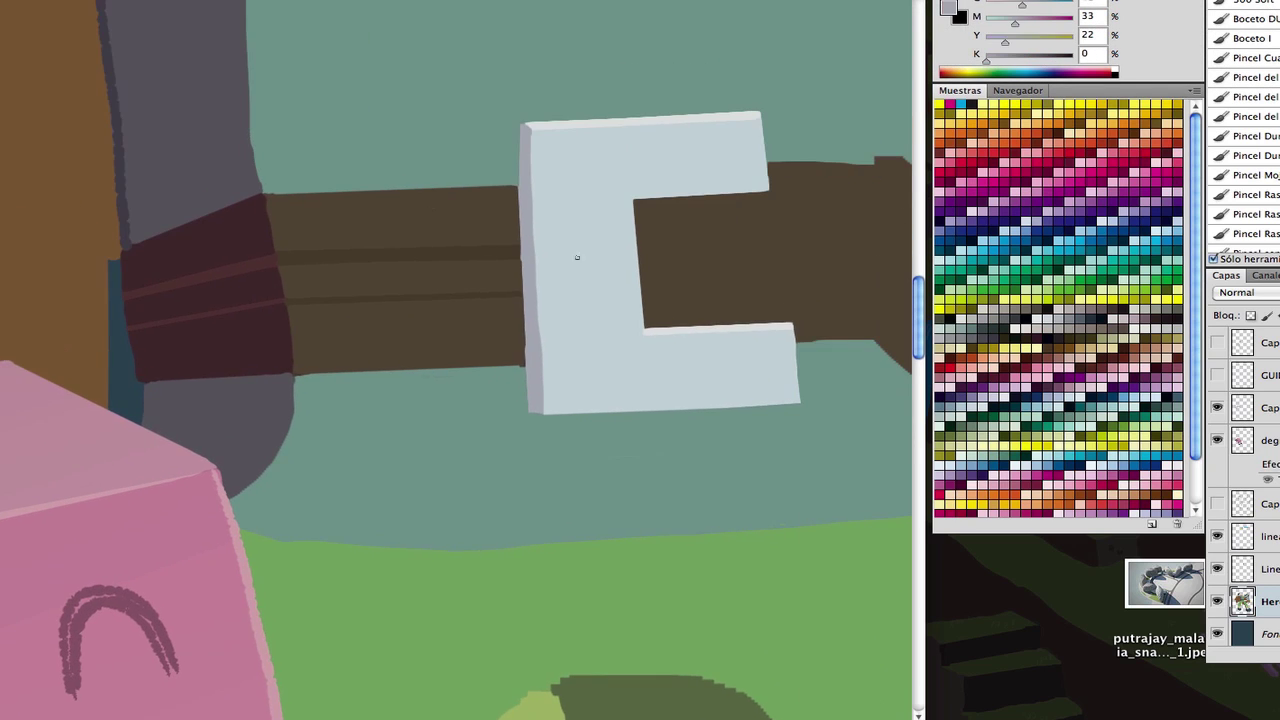
- Paint a maroon shadow band across the strap just past the buckle and clean up the strap's edges in its brown
alt+click(776, 167)
mouse_move(776, 167)
mouse_down()
mouse_move(383, 193)
mouse_move(429, 286)
mouse_move(445, 360)
mouse_up()
right_click(526, 371)
key(Return)
alt+click(436, 363)
drag(505, 192, 397, 188)
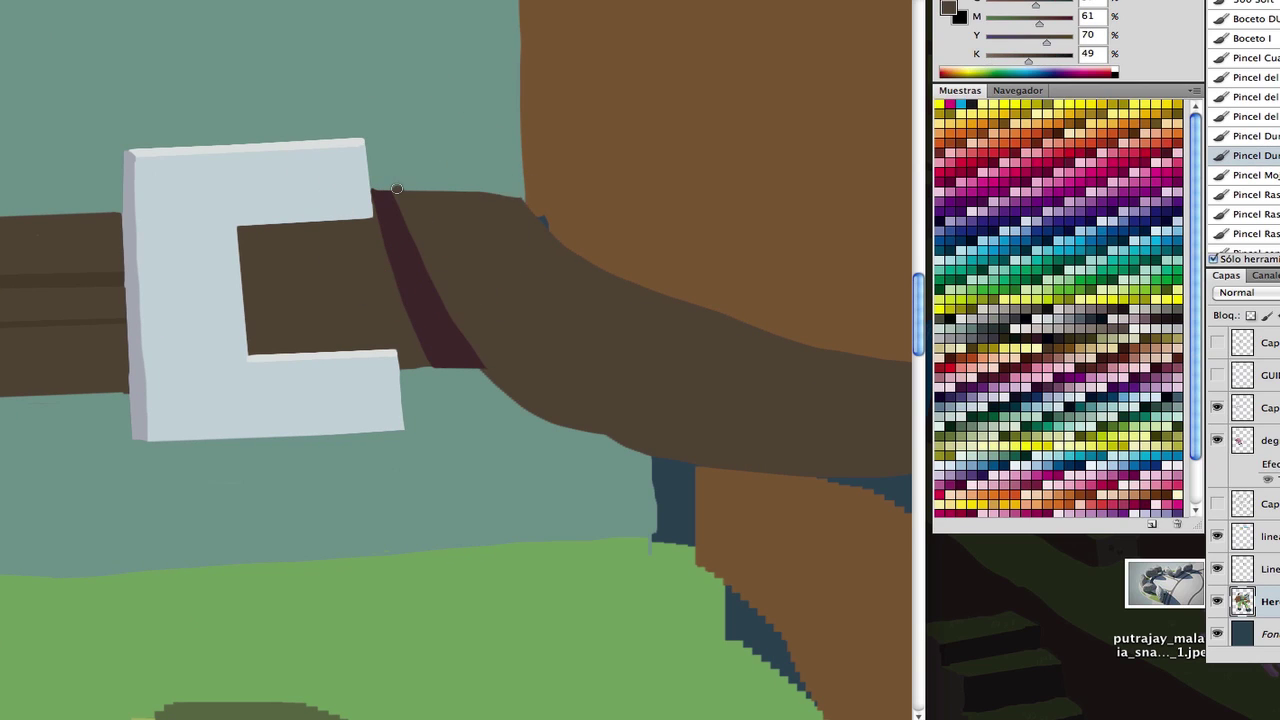
- Paint a darker brown shadow along the lower edge of the belt's hanging tail, up to its rounded tip
drag(460, 331, 306, 165)
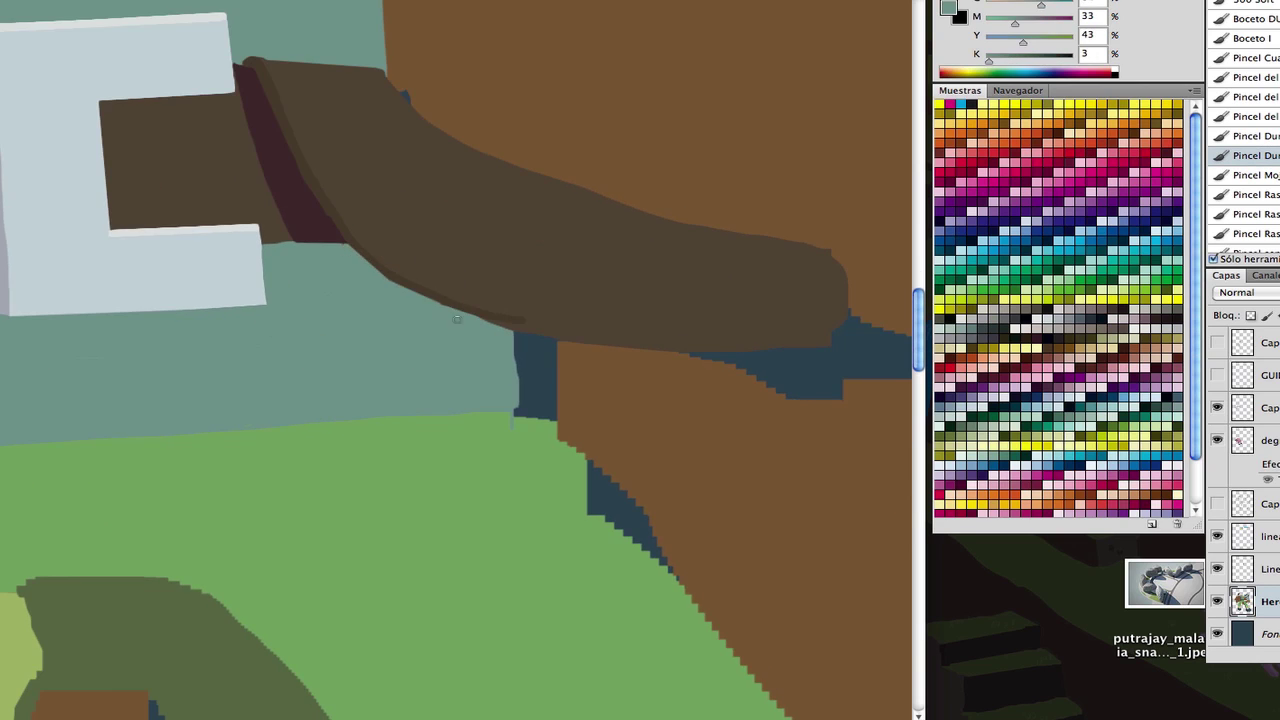
drag(408, 282, 410, 236)
drag(580, 256, 410, 236)
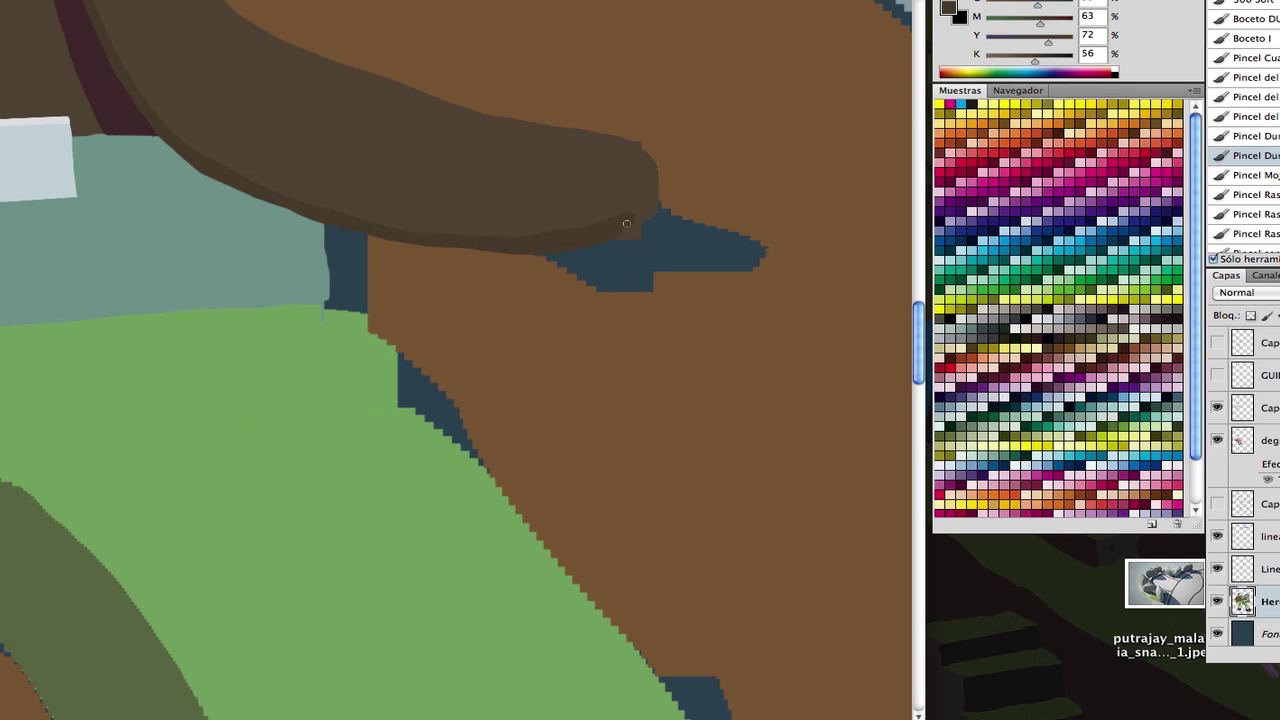
- Fill the background gaps beneath the belt tail with the cape's brown and tidy the border with the tunic and trousers
mouse_move(524, 261)
mouse_down()
mouse_move(620, 277)
mouse_move(343, 286)
mouse_move(440, 420)
mouse_up()
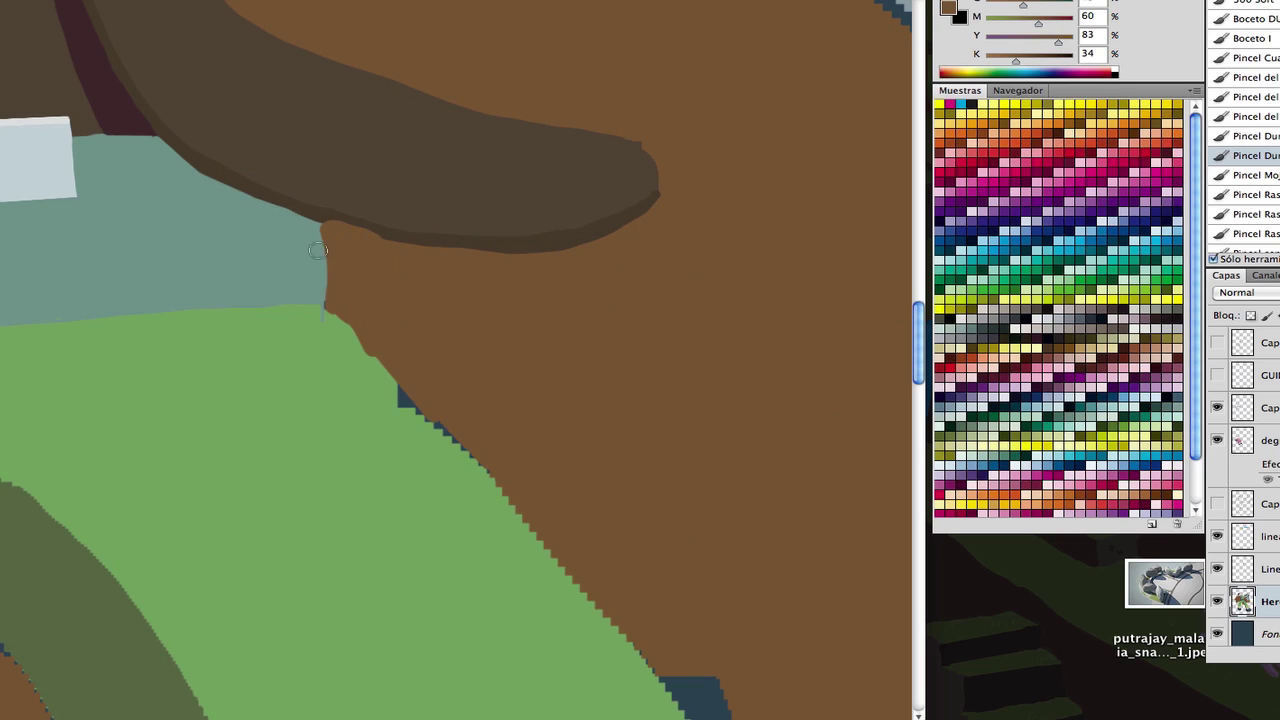
alt+click(329, 222)
scroll(466, 186, down, 3)
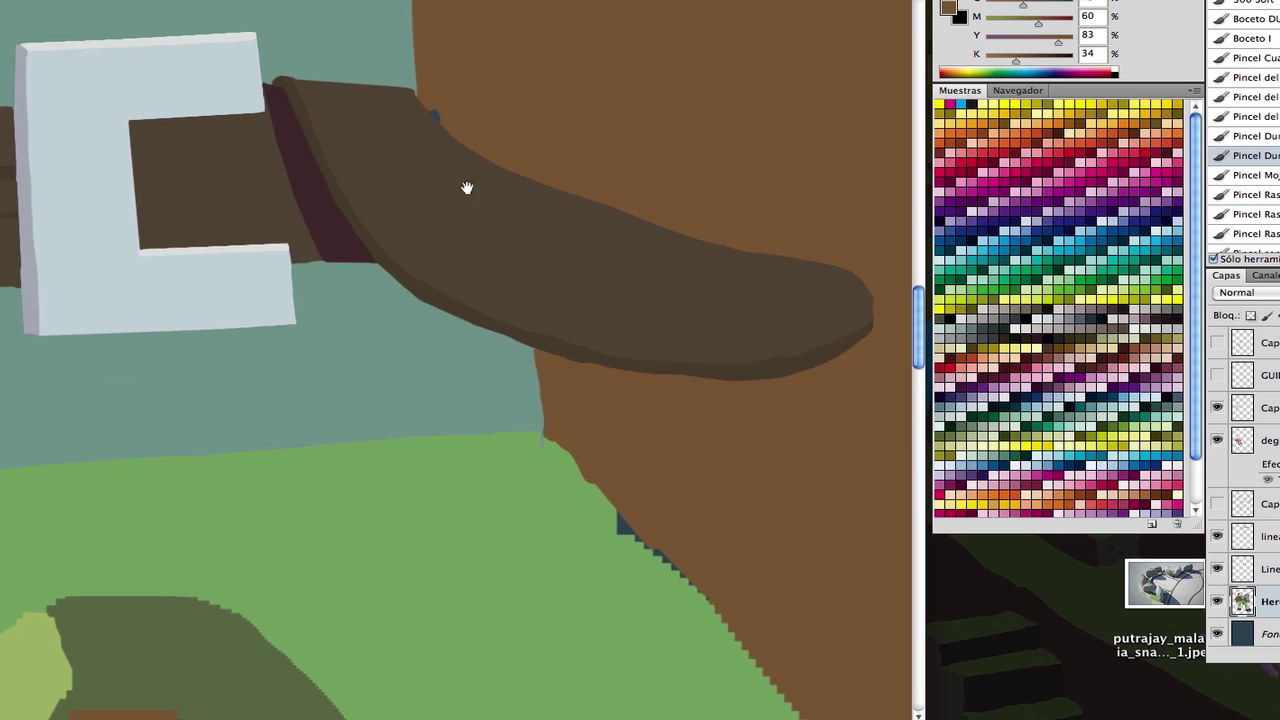
right_click(286, 480)
key(Escape)
scroll(546, 331, up, 3)
drag(443, 166, 345, 21)
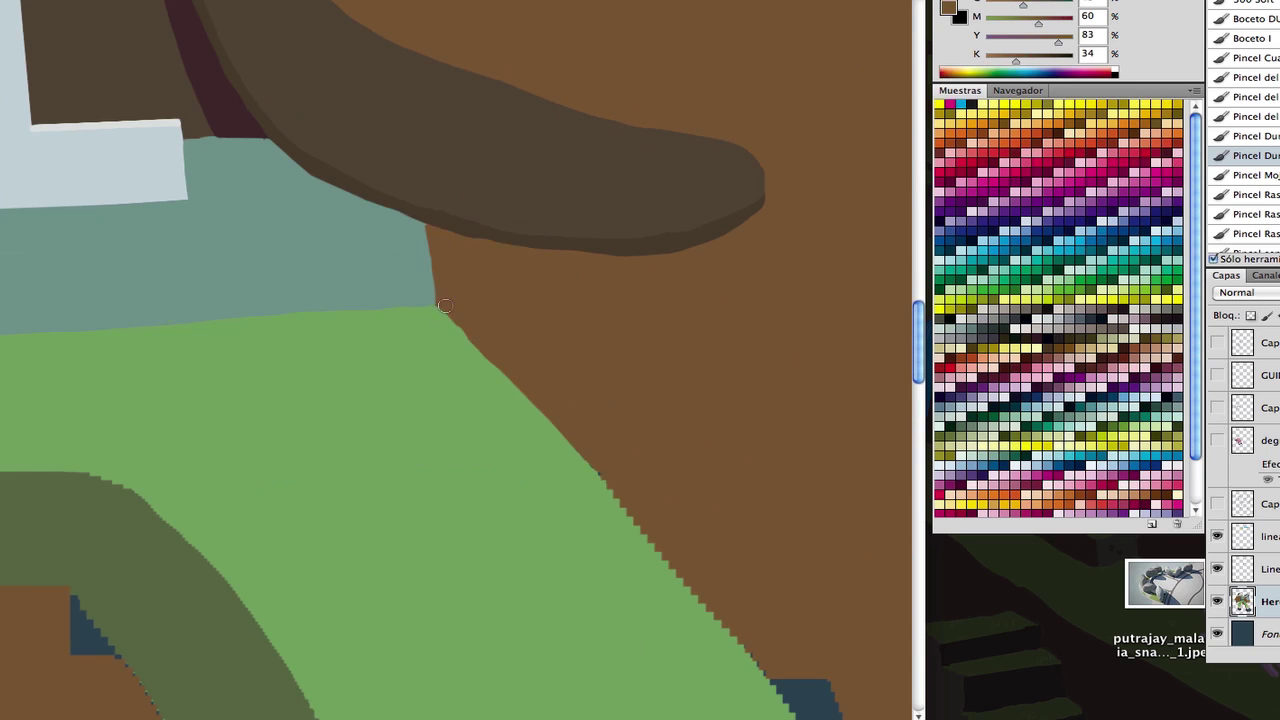
- Smooth the jagged edges of the green trousers, the dark green inner leg and the tunic hem with sampled colours
alt+click(549, 415)
scroll(105, 397, up, 3)
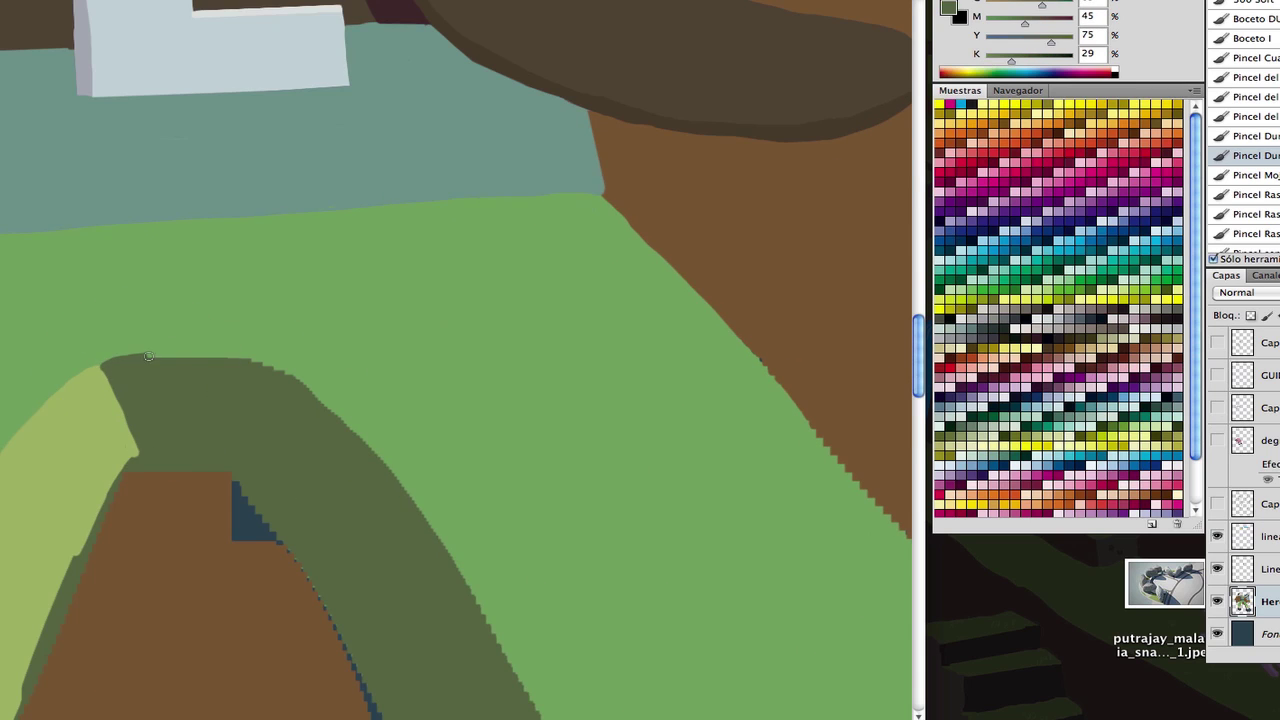
scroll(105, 397, down, 3)
scroll(343, 214, left, 4)
mouse_move(343, 214)
mouse_down()
mouse_move(524, 316)
mouse_move(714, 212)
mouse_up()
right_click(612, 118)
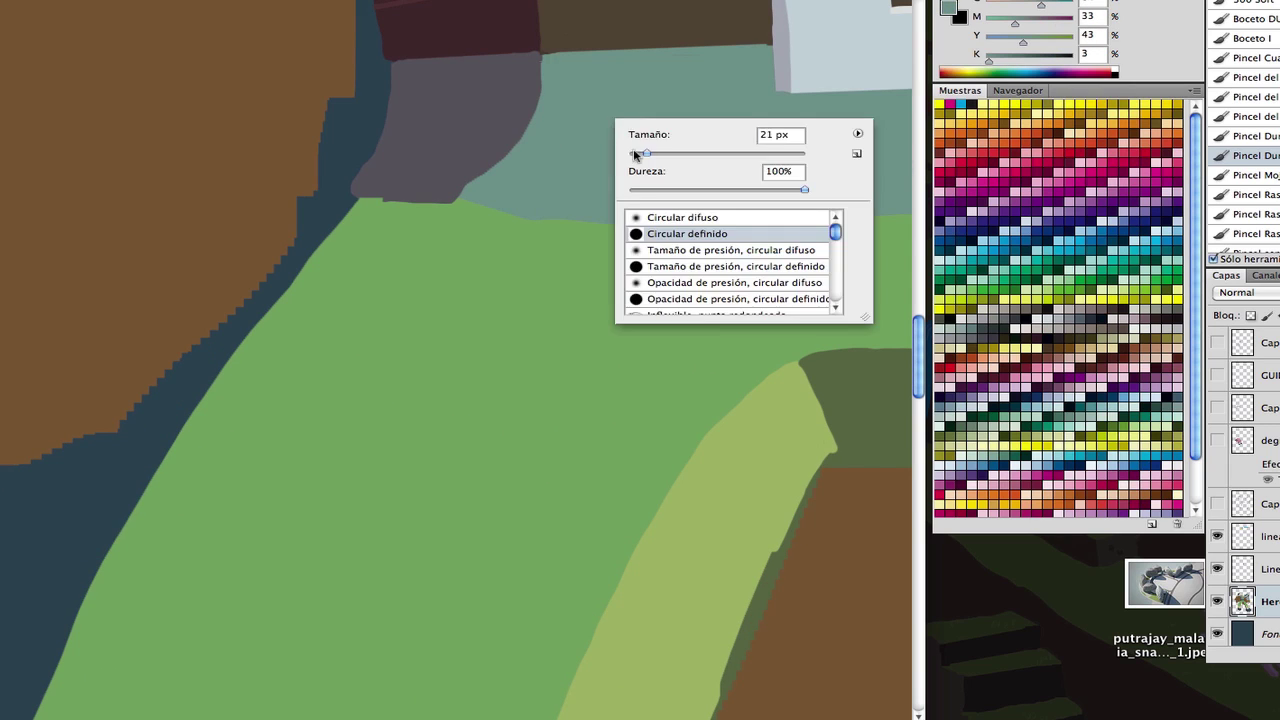
key(Escape)
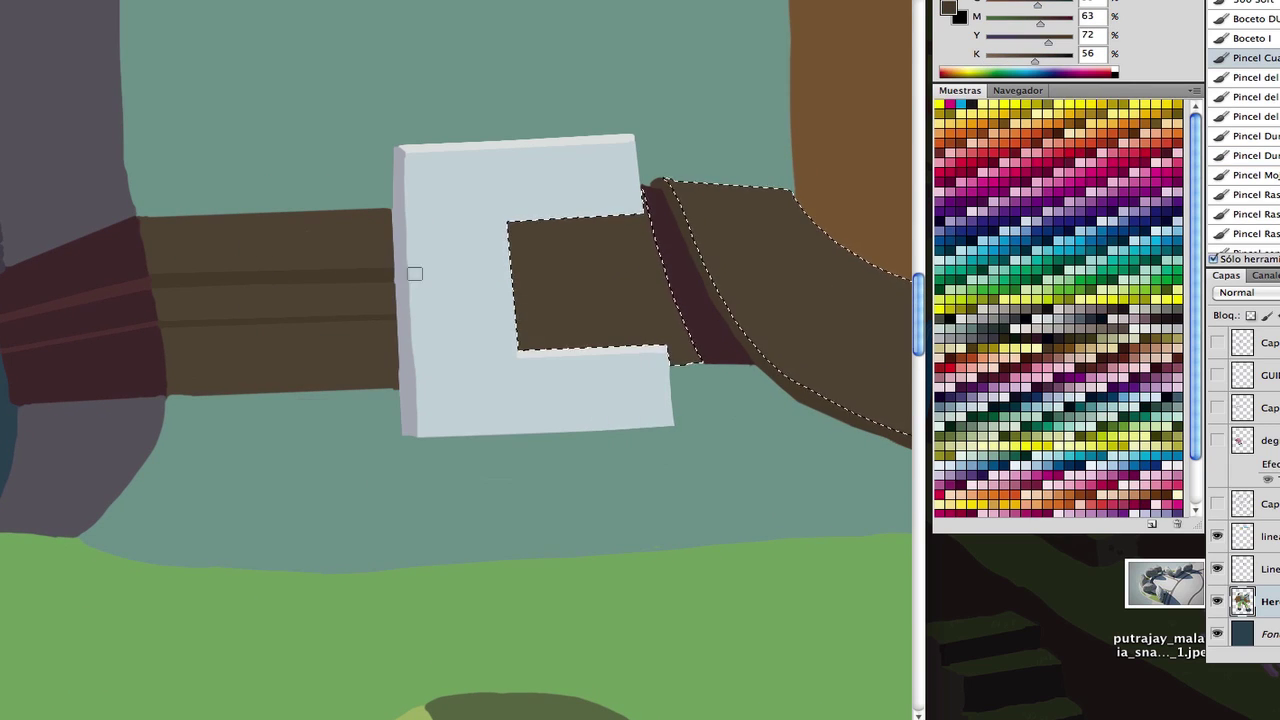
- Paint dark brown fold stripes on the selected piece of strap inside the buckle opening
right_click(508, 346)
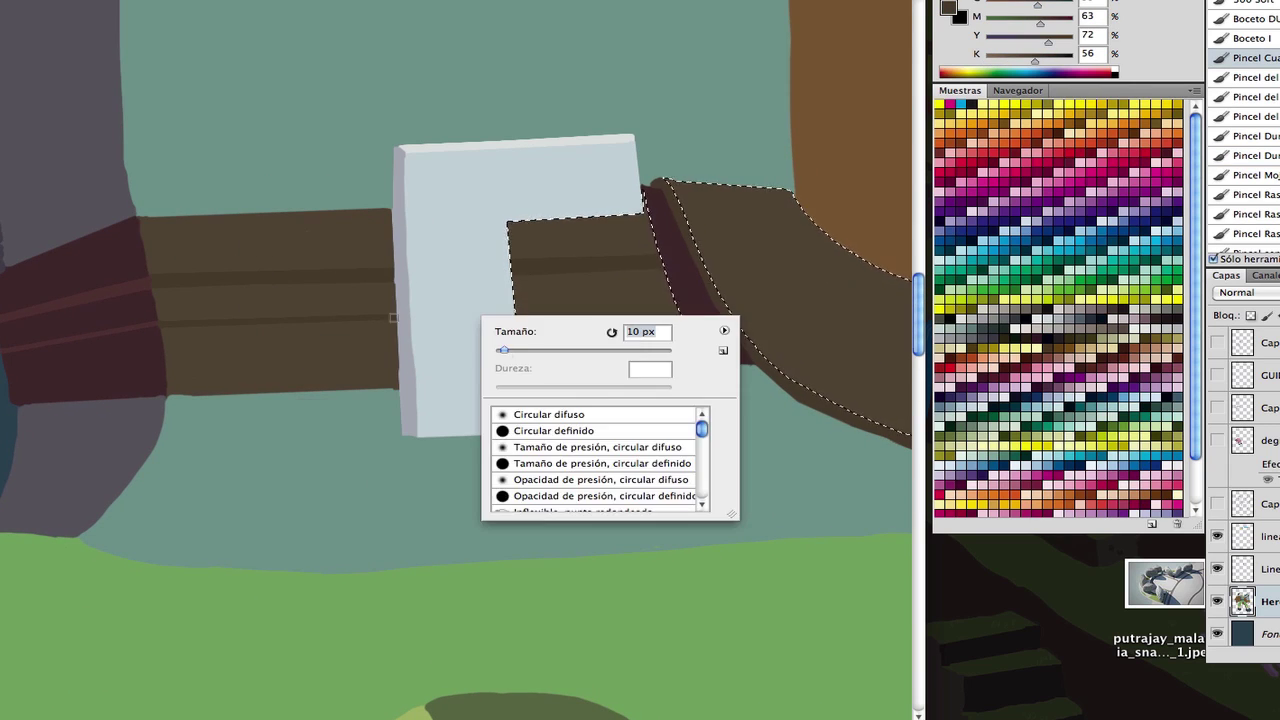
key(Escape)
scroll(449, 257, down, 2)
drag(449, 257, 629, 381)
- Paint dark brown fold stripes along the belt's curved tail, following its shape to the tip
right_click(435, 298)
key(Escape)
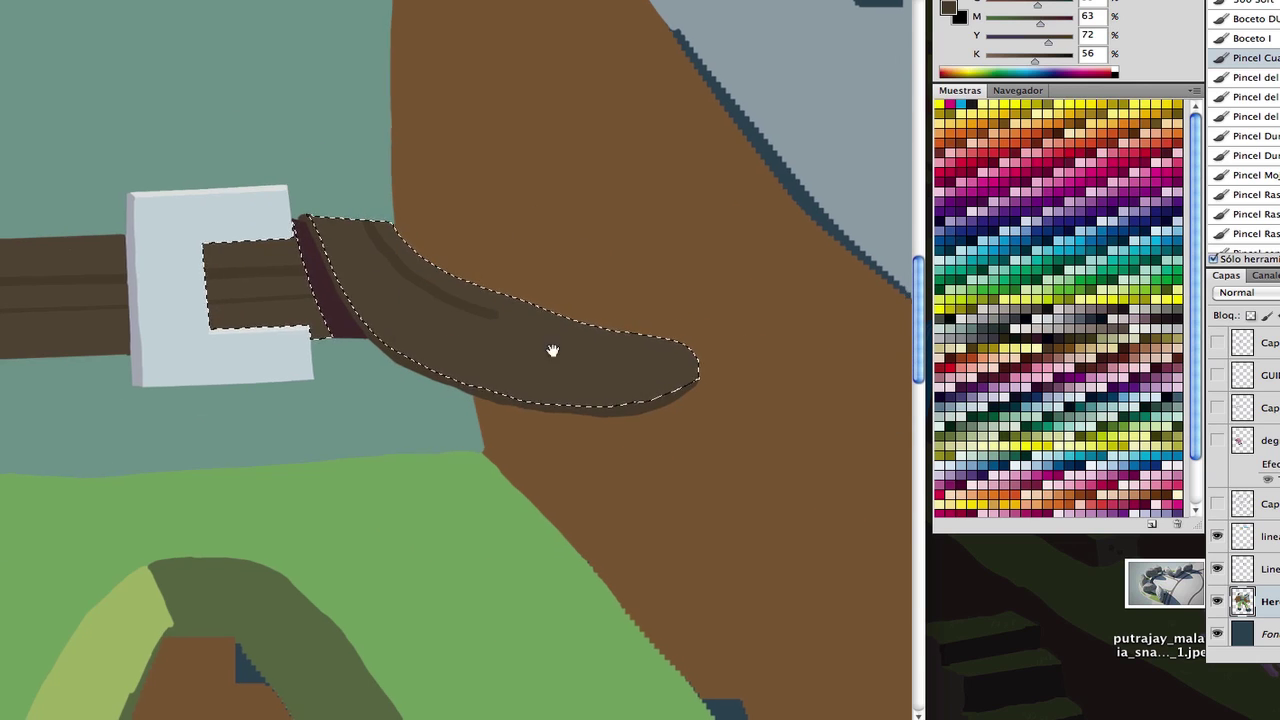
drag(552, 349, 364, 289)
drag(360, 272, 496, 302)
right_click(260, 252)
key(Escape)
mouse_move(150, 170)
mouse_down()
mouse_move(397, 321)
mouse_move(378, 300)
mouse_up()
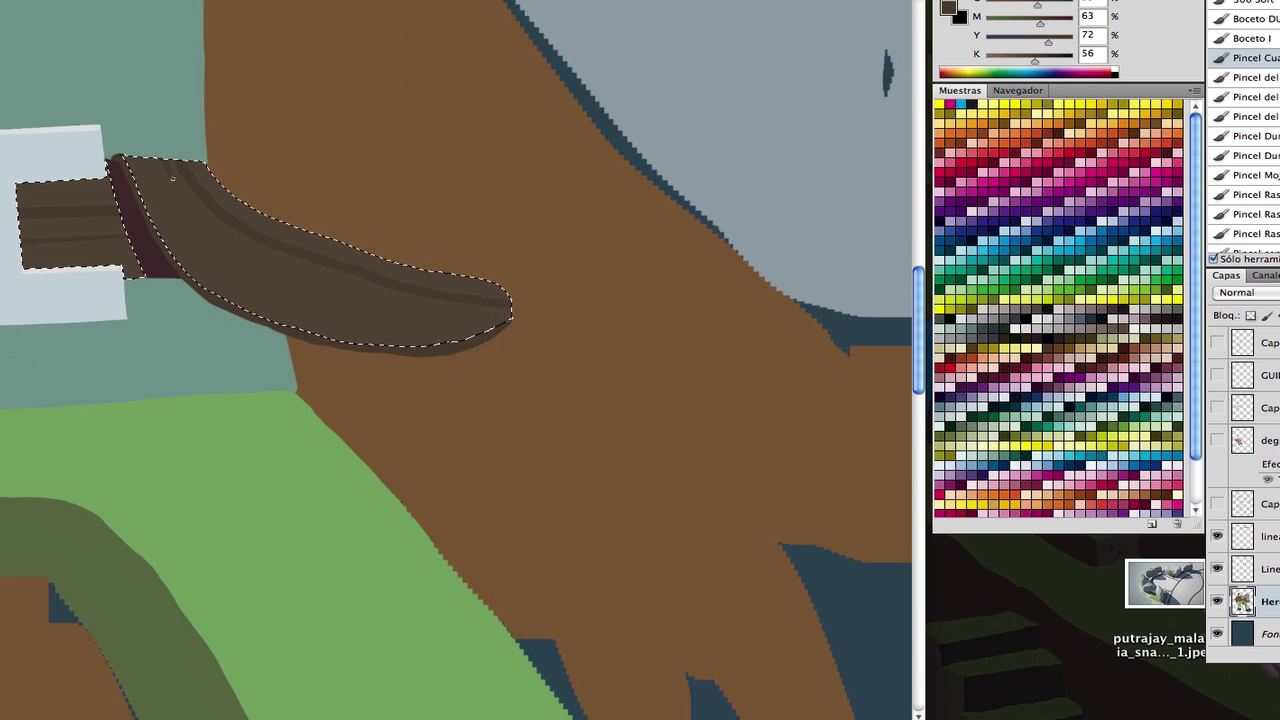
- Draw thin dark maroon lines along the belt's folds on the line layer, using a Pincel Ras… brush
drag(30, 200, 505, 310)
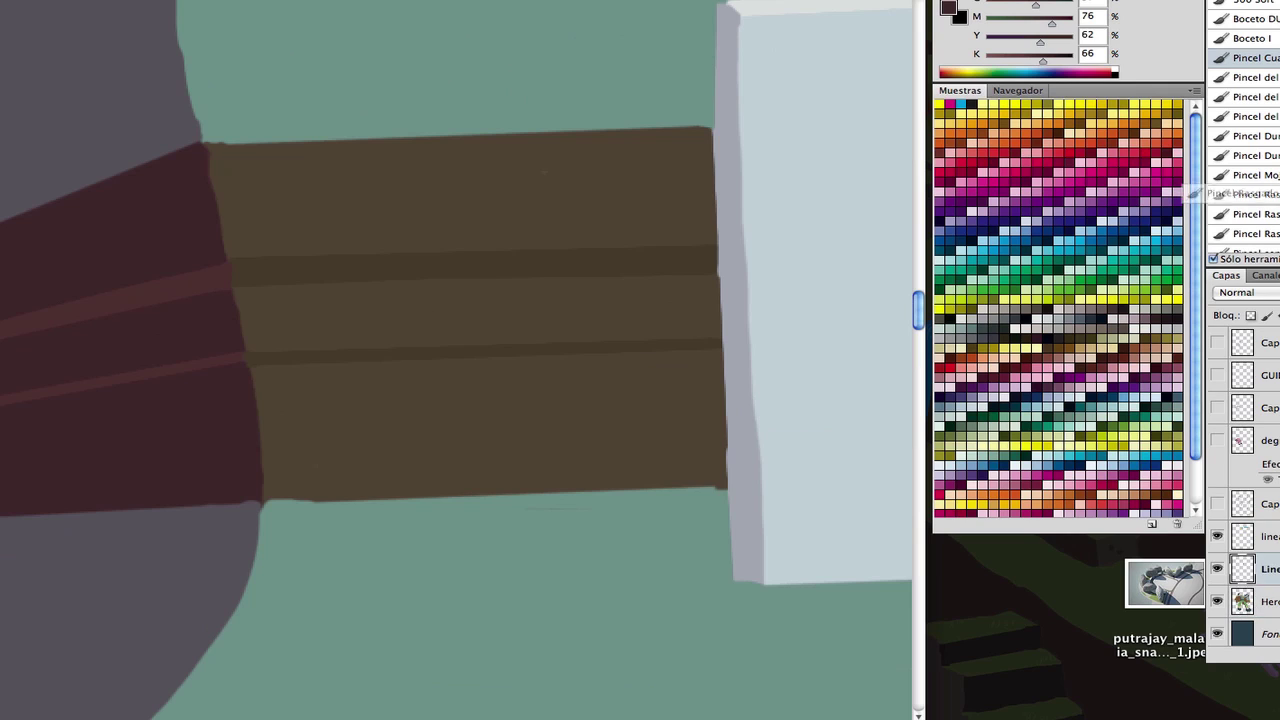
click(1245, 194)
right_click(330, 366)
key(Escape)
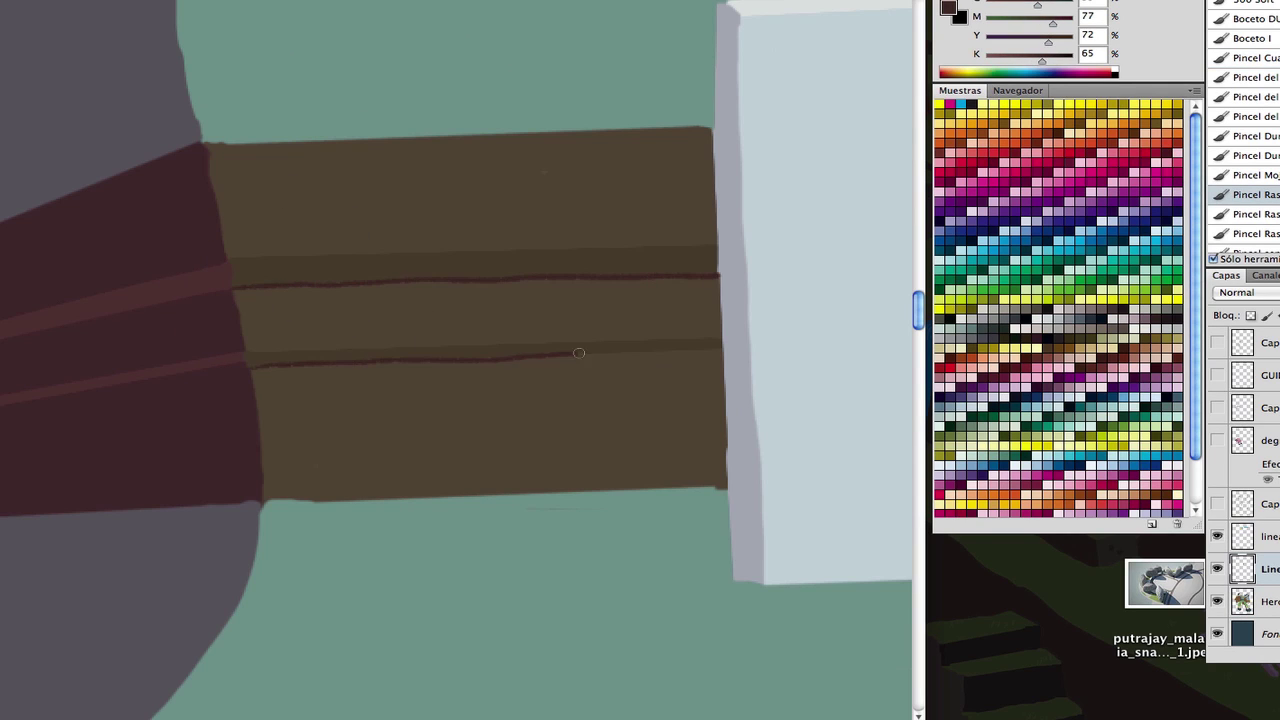
drag(578, 352, 722, 346)
mouse_move(700, 350)
mouse_down()
mouse_move(514, 371)
mouse_move(485, 345)
mouse_up()
mouse_move(485, 345)
mouse_down()
mouse_move(690, 343)
mouse_move(460, 340)
mouse_up()
drag(614, 336, 702, 328)
drag(240, 465, 546, 435)
- Draw thin dark maroon lines along the folds of the belt's hanging tail
mouse_move(688, 370)
mouse_down()
mouse_move(617, 380)
mouse_move(420, 300)
mouse_up()
mouse_move(200, 60)
mouse_down()
mouse_move(278, 213)
mouse_move(247, 235)
mouse_move(656, 370)
mouse_up()
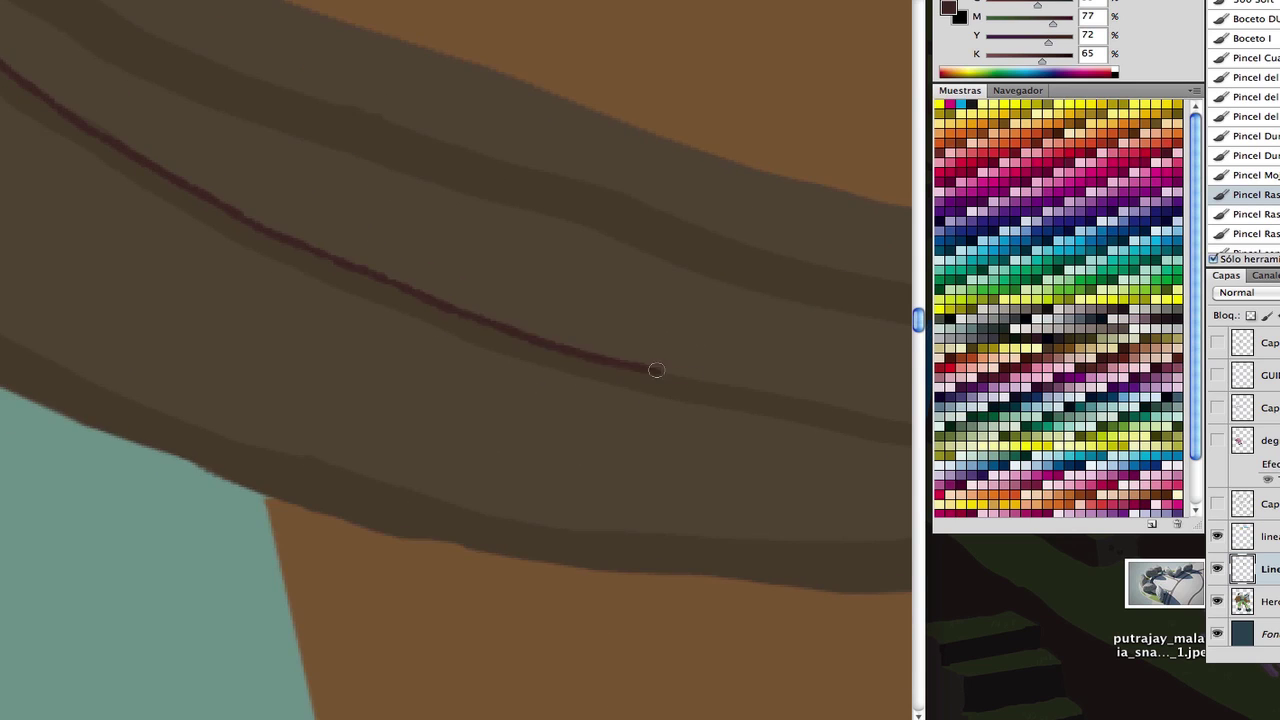
key(ctrl+minus)
mouse_move(264, 230)
mouse_down()
mouse_move(663, 282)
mouse_move(693, 264)
mouse_move(257, 189)
mouse_up()
key(ctrl+plus)
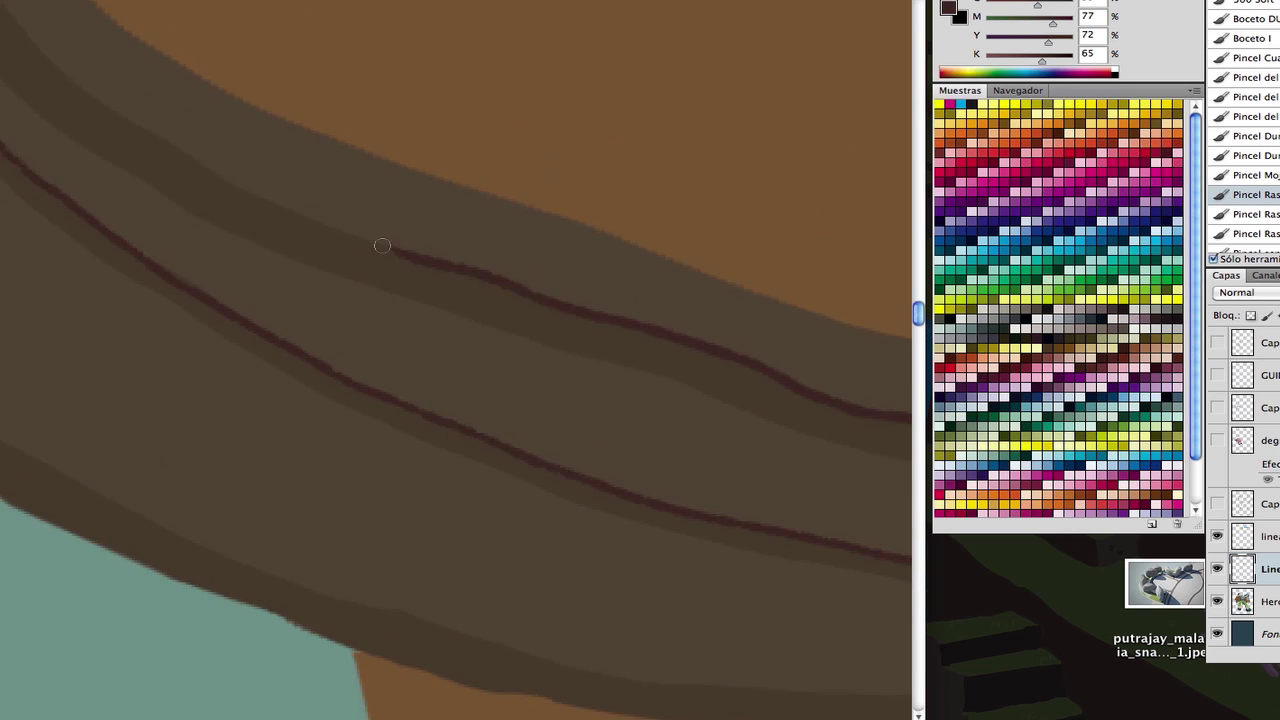
key(ctrl+minus)
right_click(250, 165)
key(Escape)
key(e)
key(ctrl+minus)
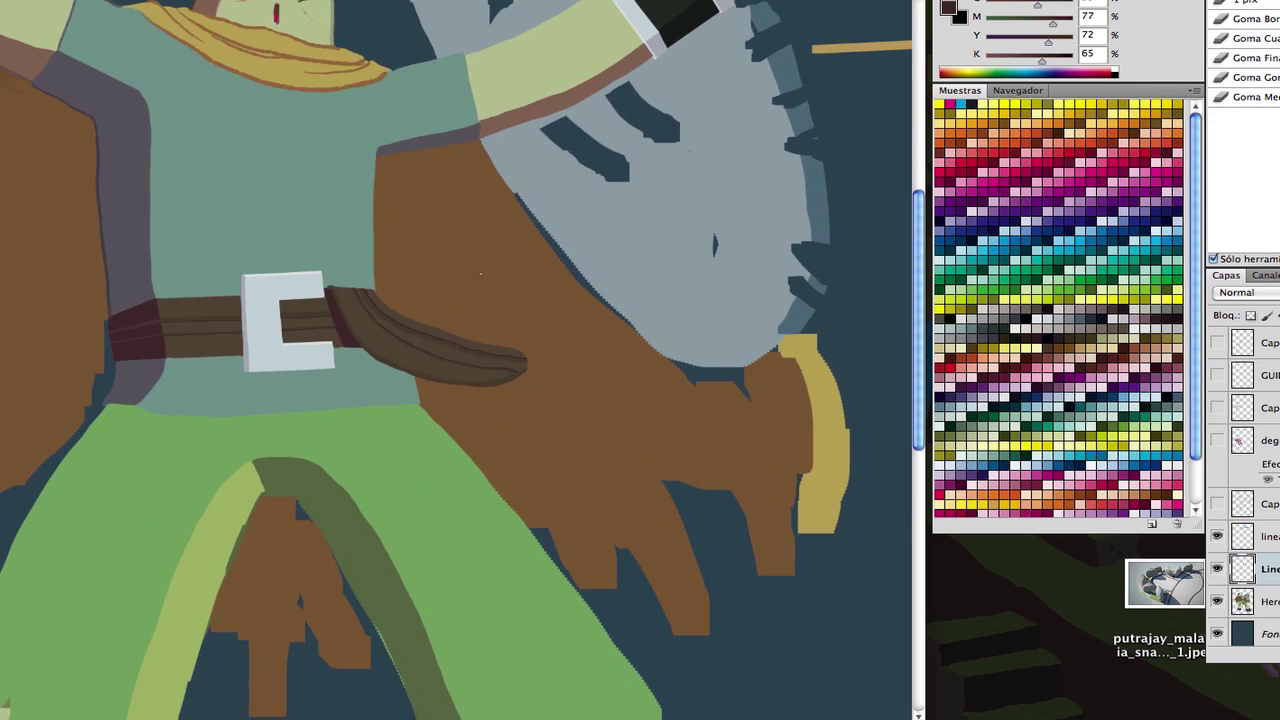
- Reshape the end of the outstretched forearm on the flat colour layer, slanting the brown shaded side's outer edge
key(ctrl+minus)
scroll(420, 303, up, 3)
key(ctrl+plus)
key(b)
alt+click(651, 291)
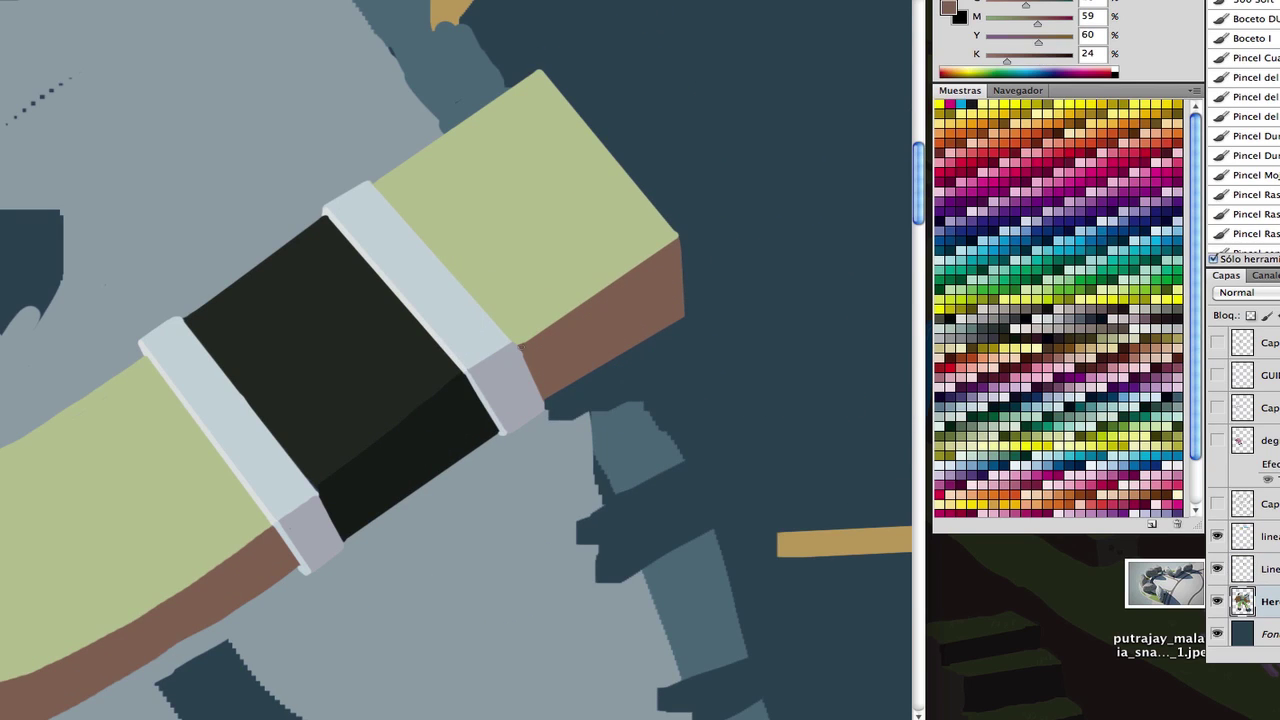
alt+click(529, 371)
mouse_move(680, 238)
mouse_down()
mouse_move(562, 384)
mouse_move(692, 307)
mouse_move(672, 222)
mouse_up()
key(e)
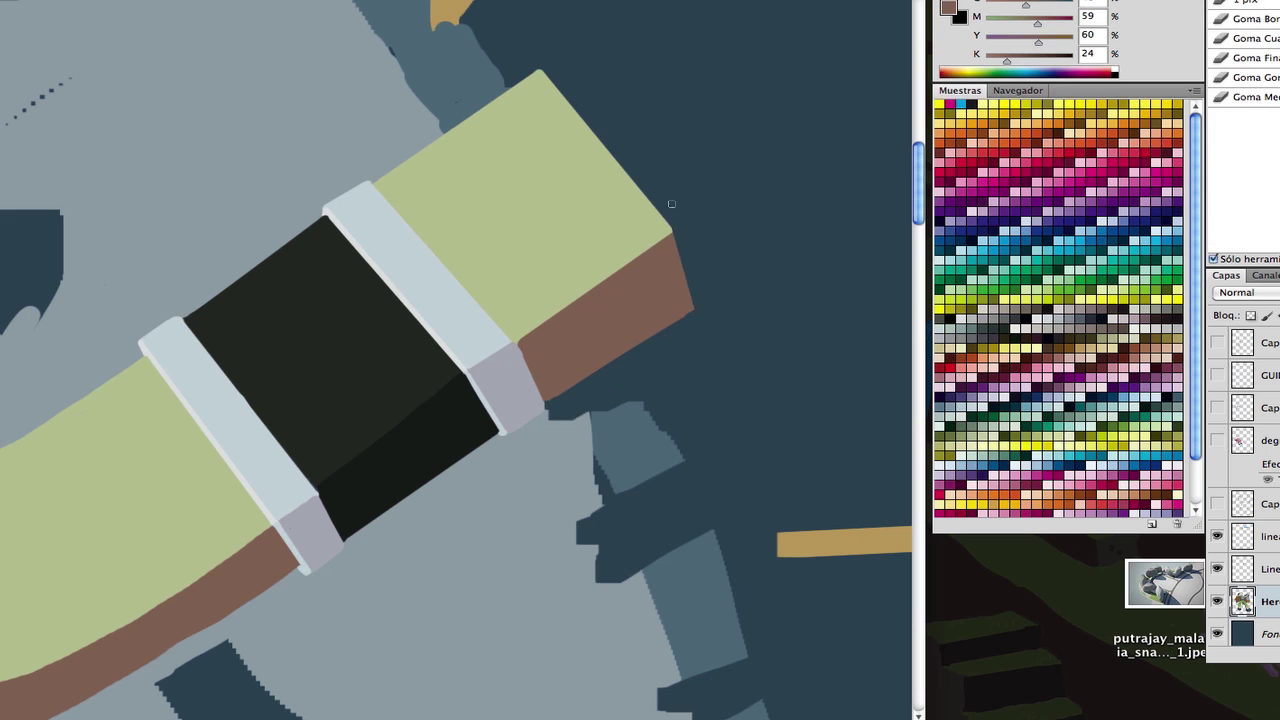
- Smooth the edges of the trouser leg and its yellow-green inner side with sampled colours
key(ctrl+minus)
scroll(420, 390, down, 5)
key(ctrl+plus)
key(b)
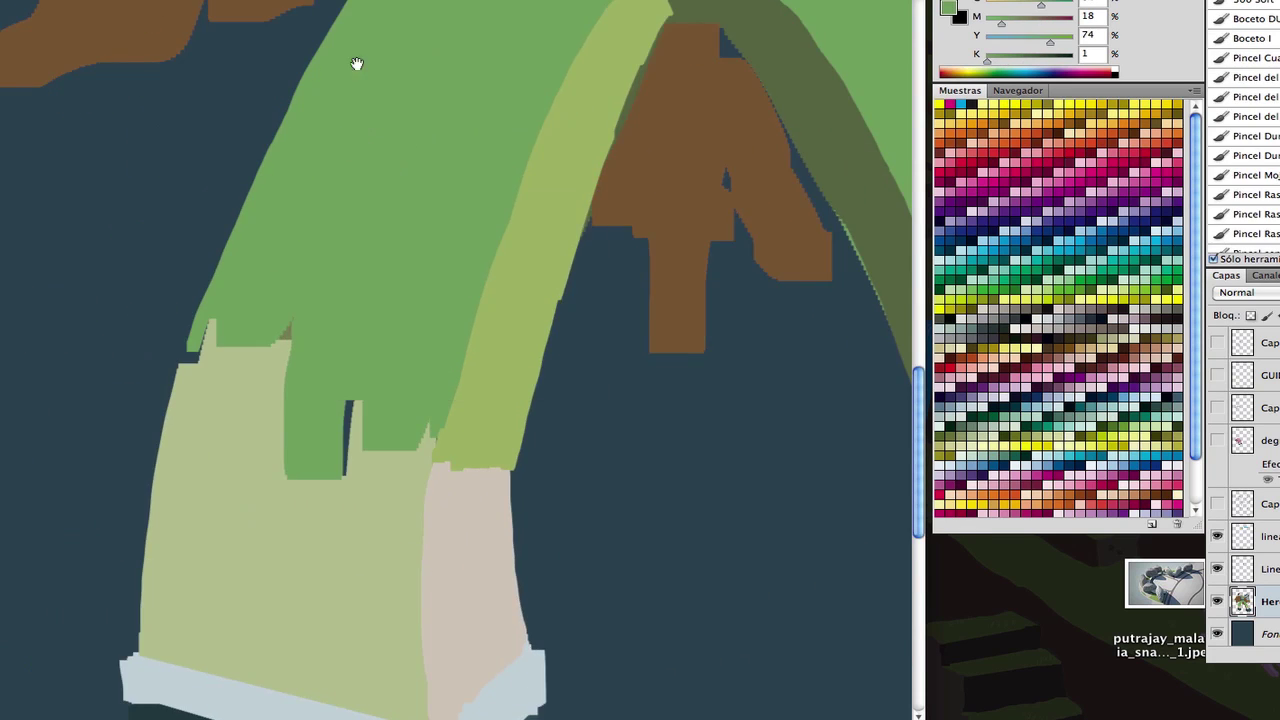
key(ctrl+plus)
drag(525, 150, 395, 590)
drag(433, 172, 418, 45)
- Fill the cape's gaps between the legs and beside the trouser hip with its sampled brown
alt+click(502, 72)
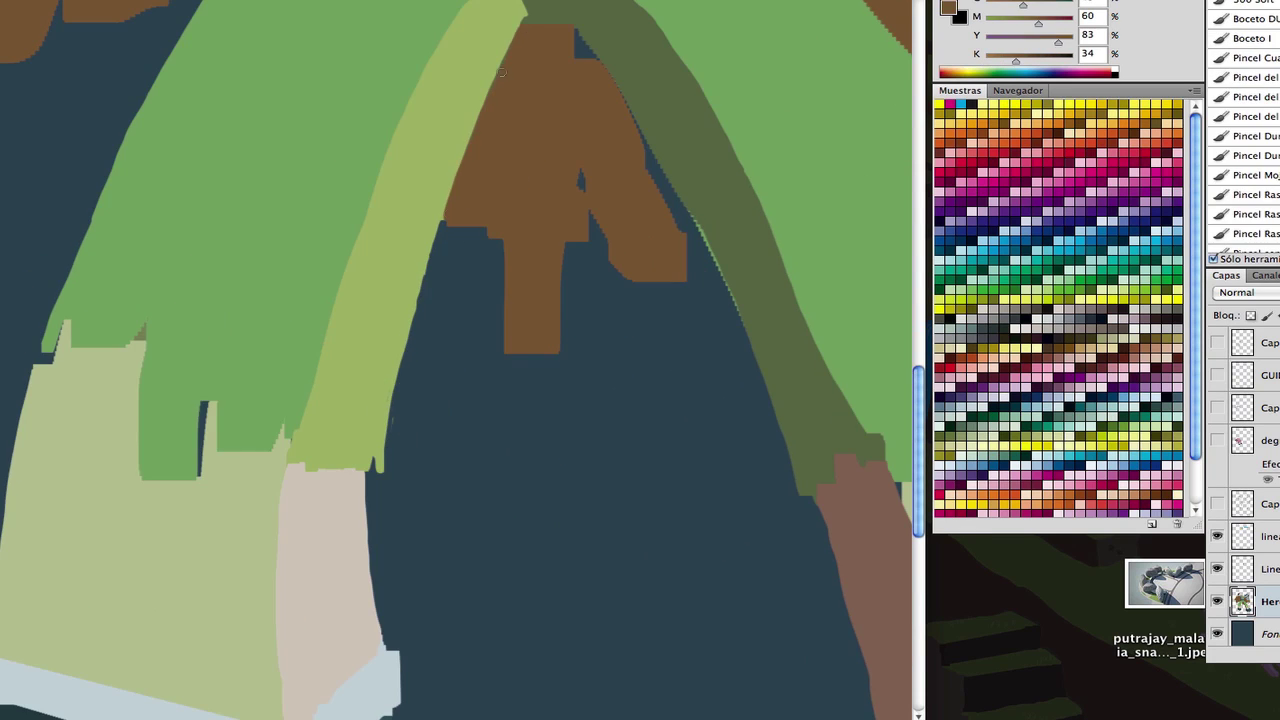
alt+click(466, 57)
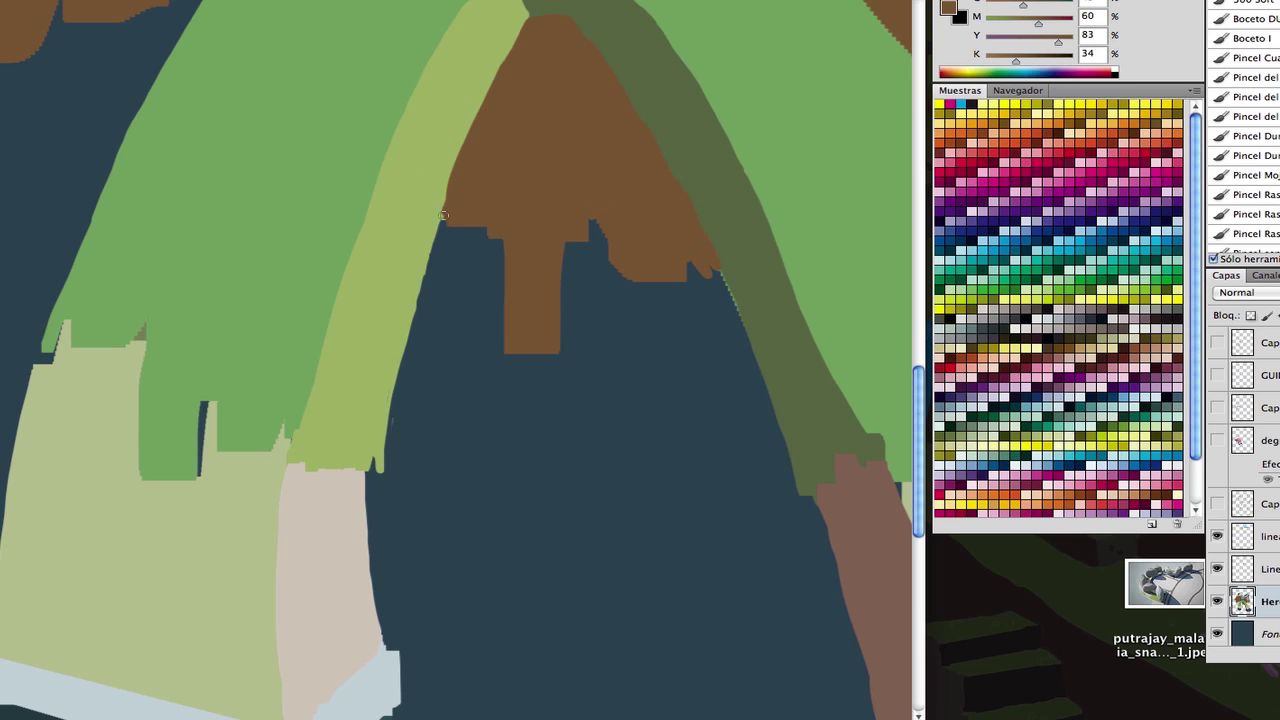
scroll(556, 51, up, 5)
scroll(556, 51, left, 5)
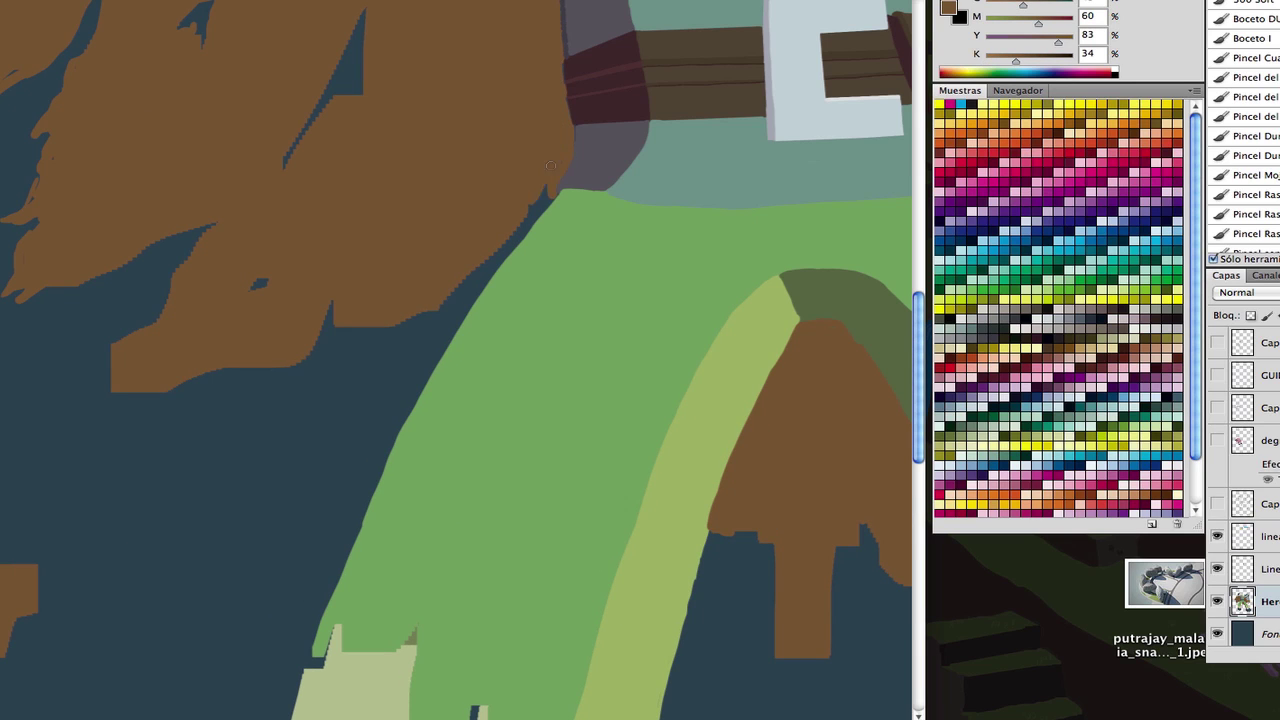
drag(551, 166, 480, 278)
- Paint ragged brown strands along the cape's lower edge with a Pincel del… brush
scroll(414, 318, up, 2)
scroll(414, 318, left, 5)
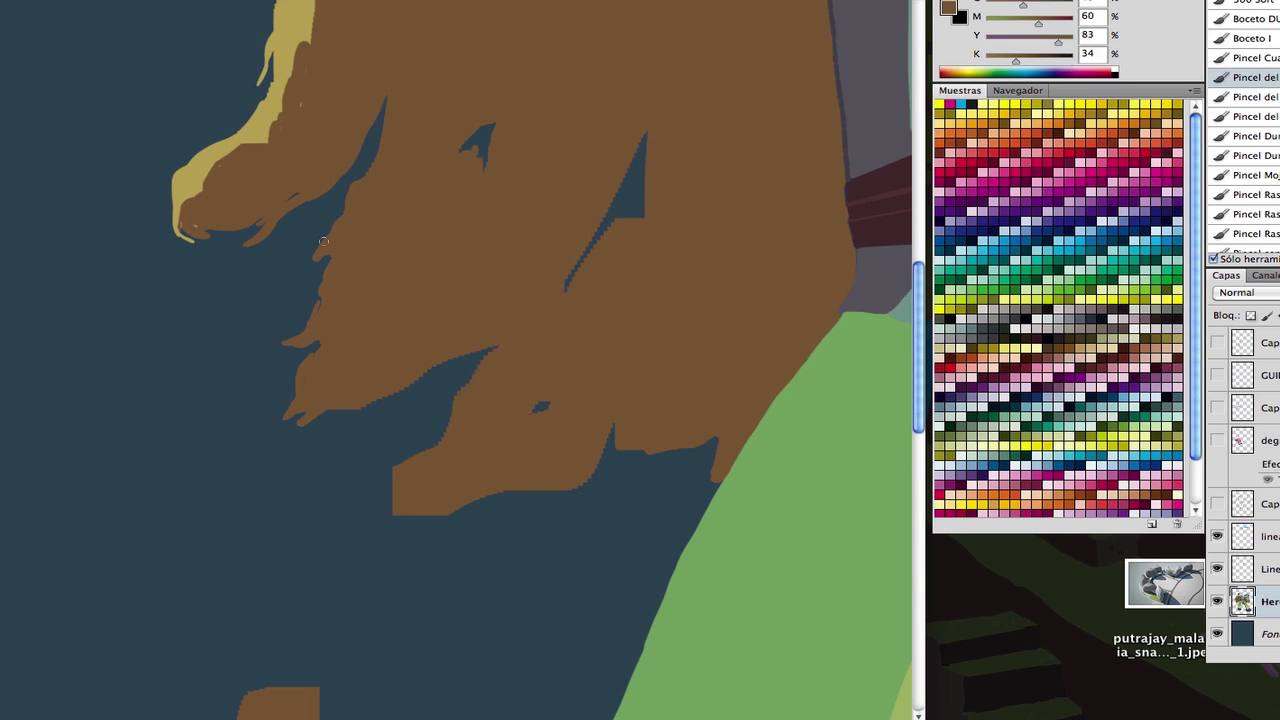
scroll(282, 418, down, 3)
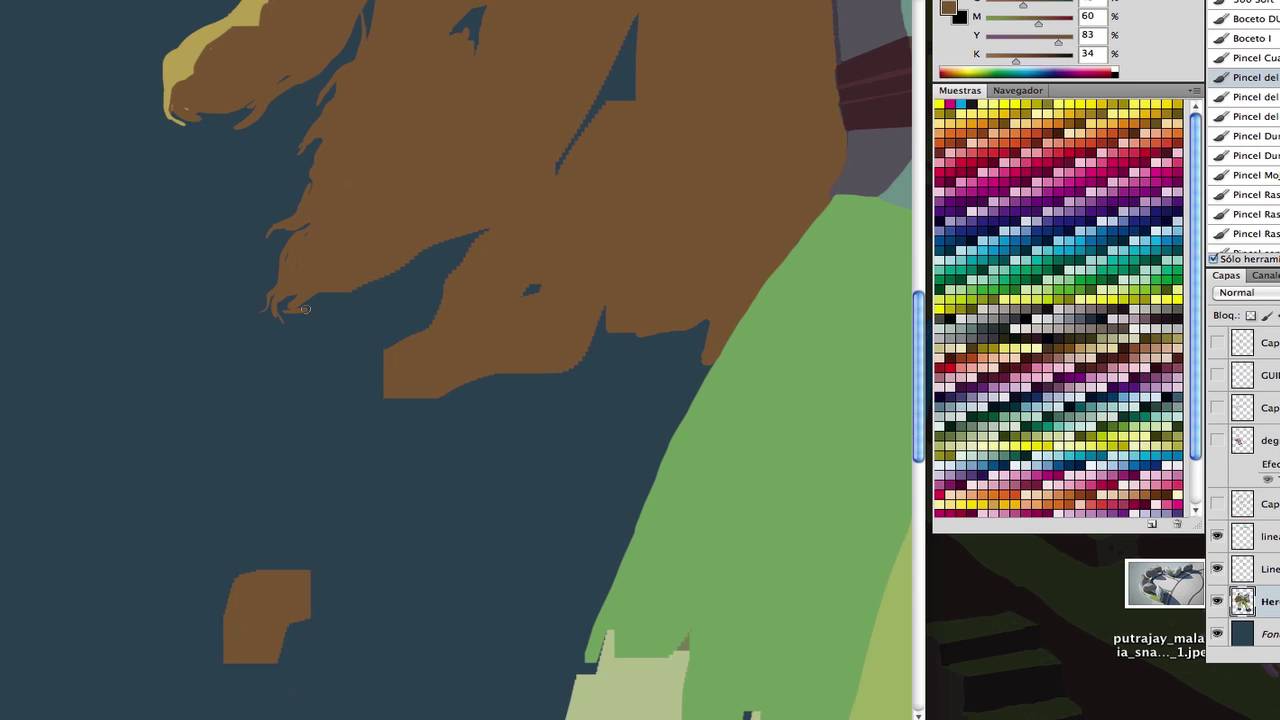
scroll(362, 371, down, 1)
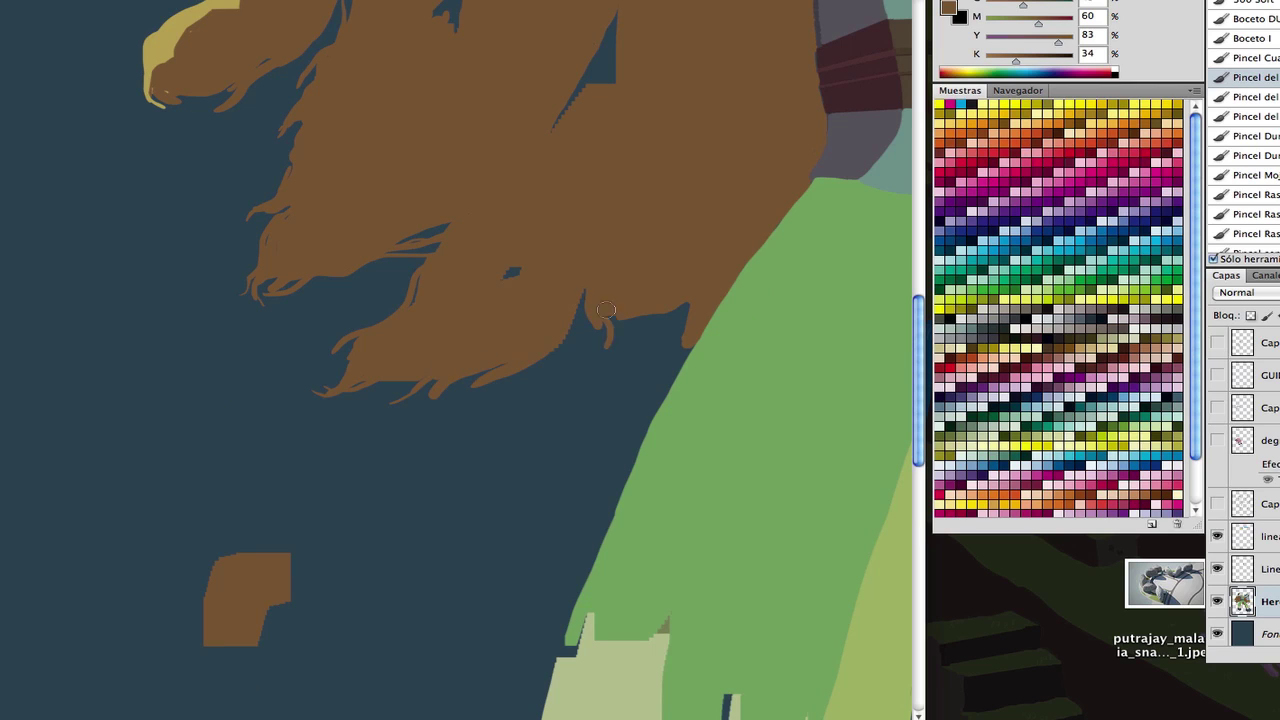
scroll(606, 310, down, 2)
scroll(606, 310, right, 2)
- Reshape the holes in the cape into ragged tears with the eraser and brush
key(e)
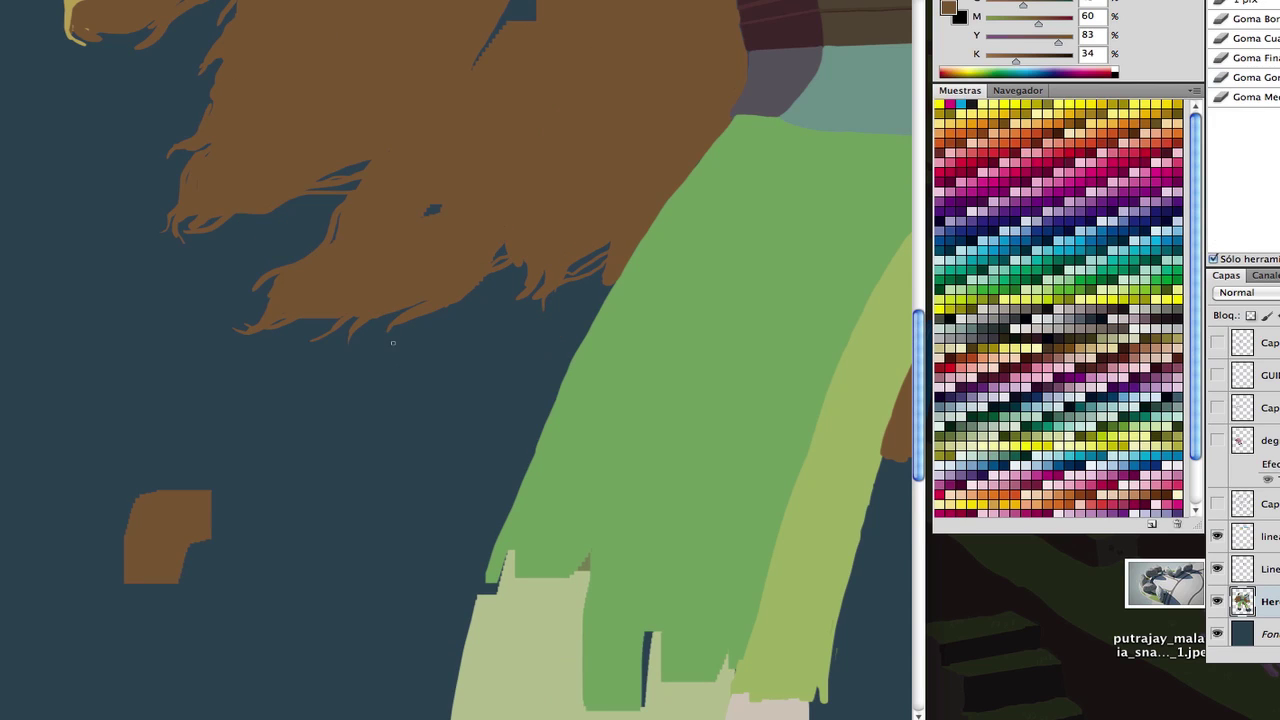
scroll(307, 200, up, 5)
scroll(307, 200, left, 2)
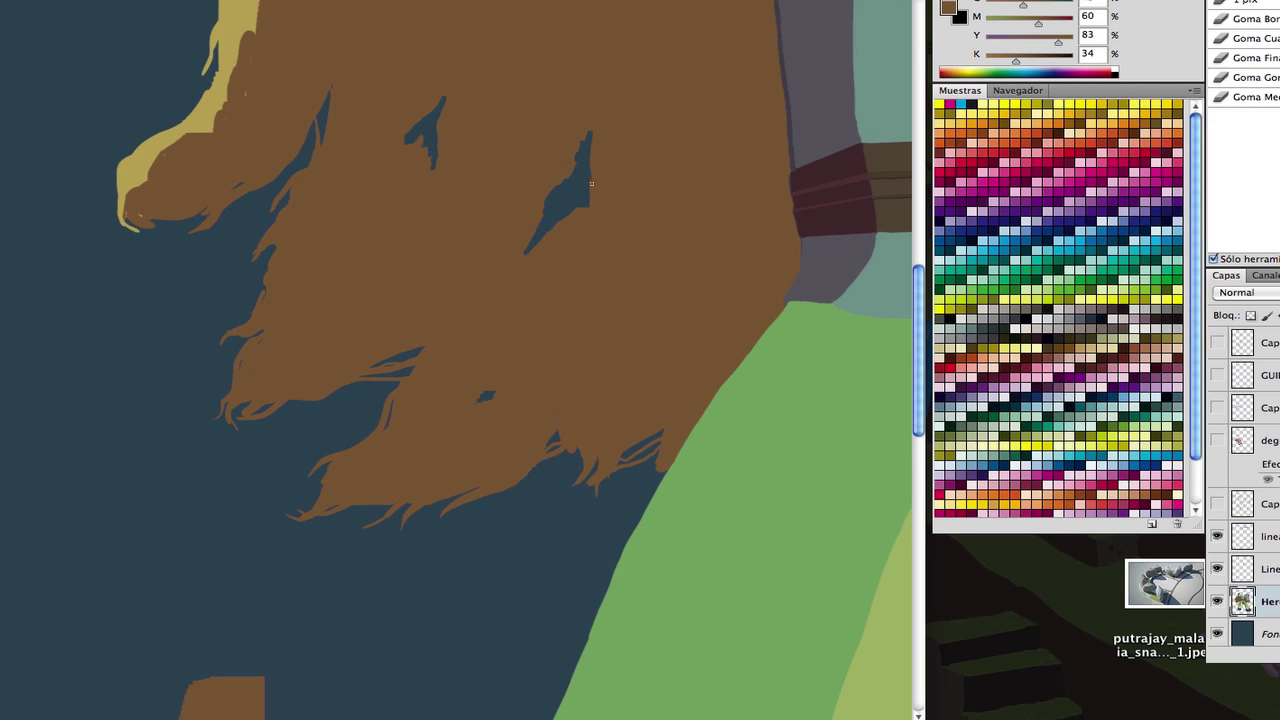
scroll(591, 183, up, 3)
key(b)
scroll(341, 264, left, 3)
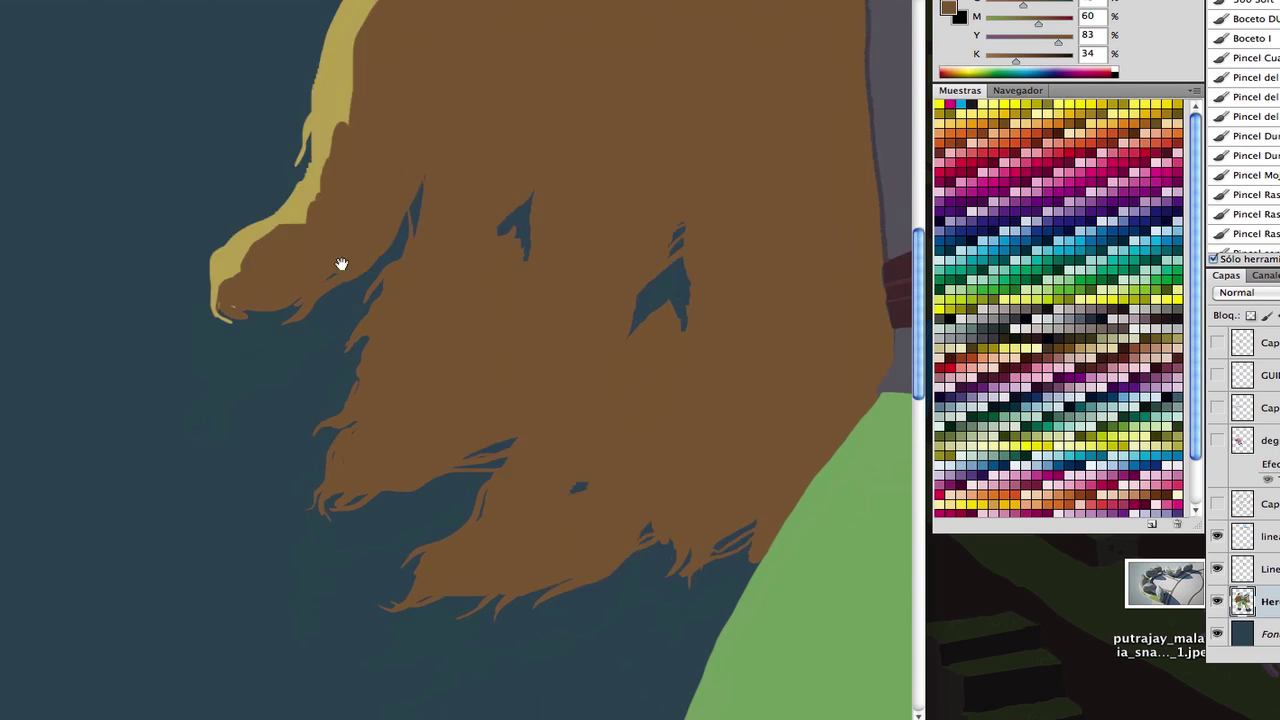
- Draw thin mustard-yellow rim lines along the cape's ragged outer strands and tears on the line layer
scroll(341, 264, up, 1)
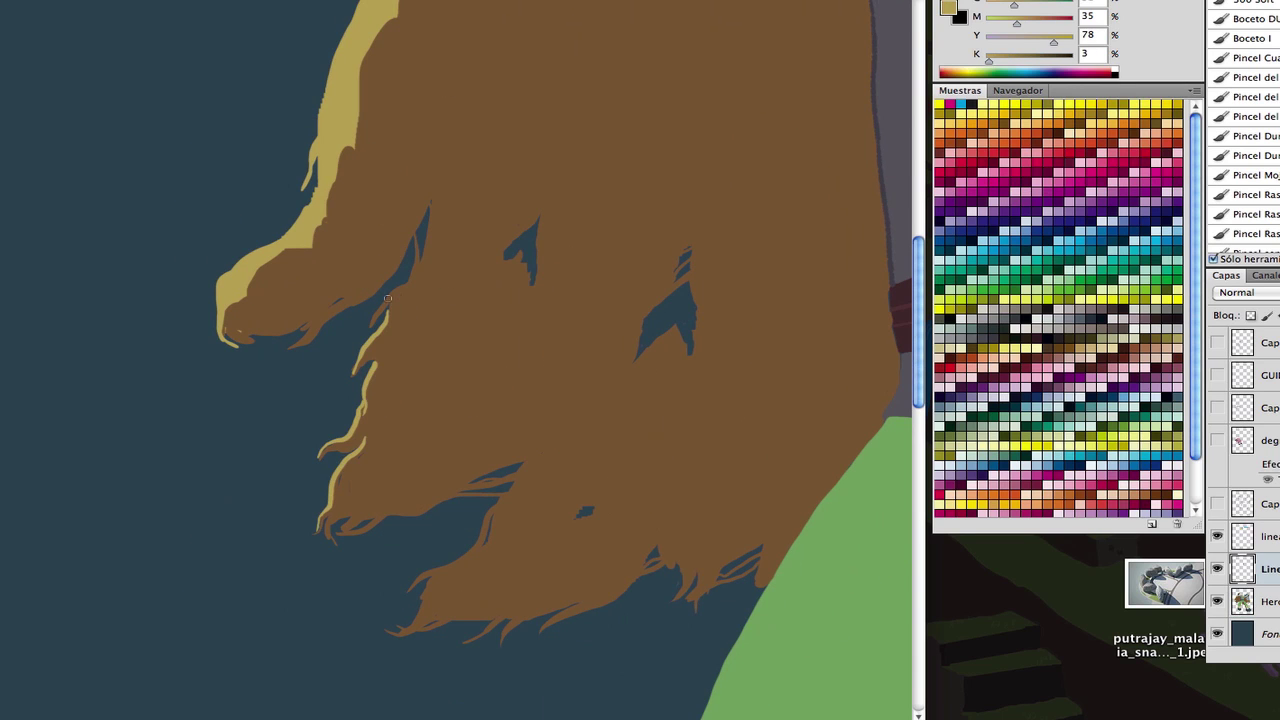
scroll(423, 248, down, 5)
scroll(306, 297, up, 5)
scroll(436, 318, down, 3)
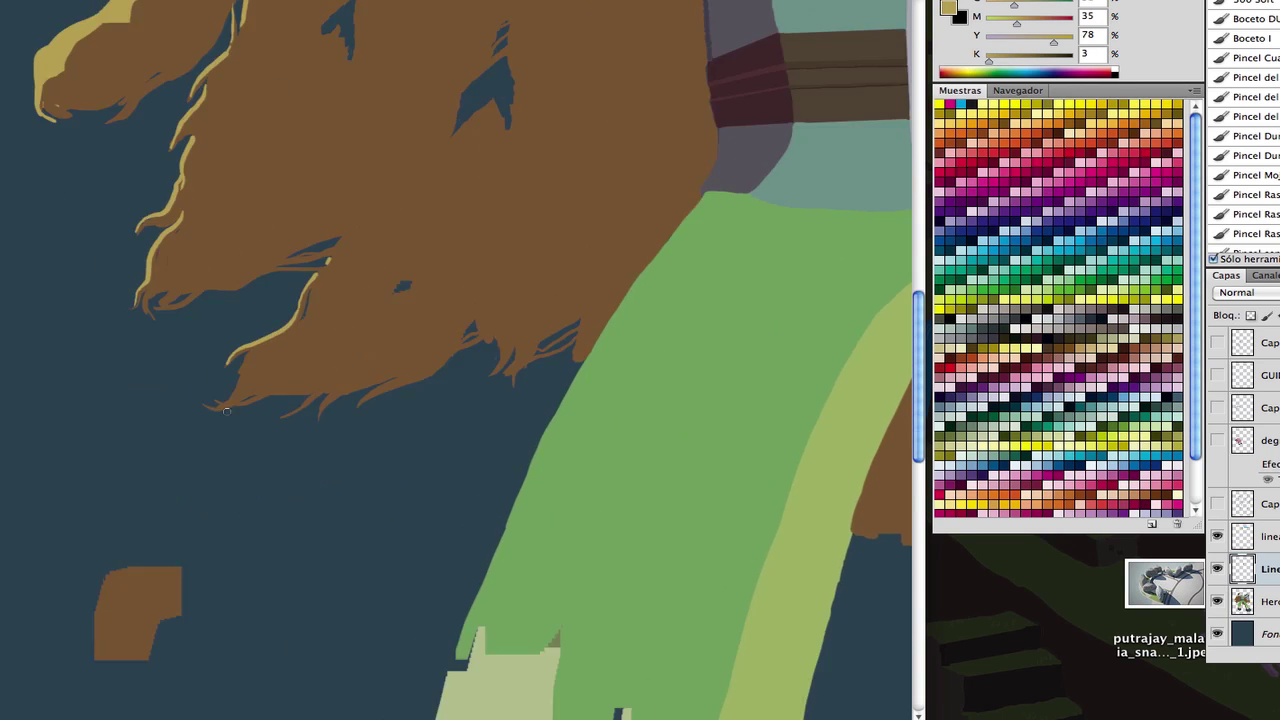
scroll(436, 318, up, 3)
drag(437, 318, 445, 281)
scroll(316, 289, up, 2)
scroll(316, 289, left, 1)
scroll(468, 270, down, 3)
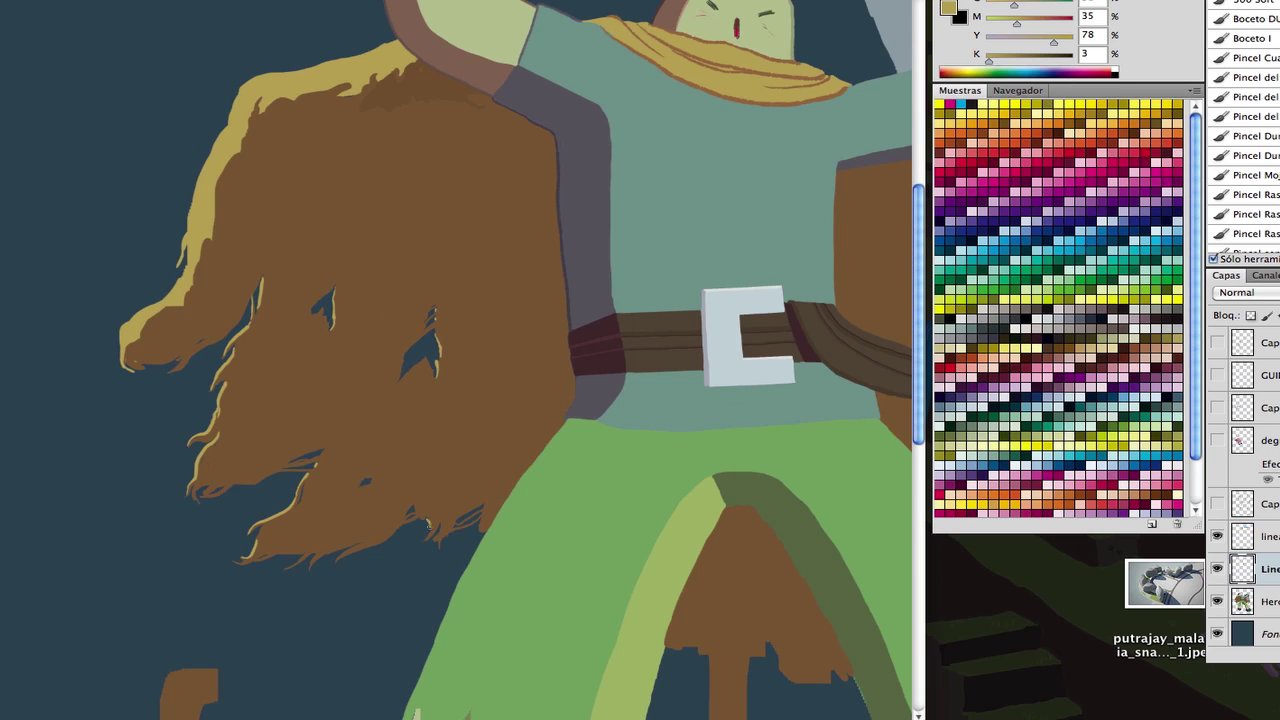
- Shade the left part of the cape with darker brown tones along its upper edge and beside the torso
scroll(415, 414, down, 1)
click(415, 414)
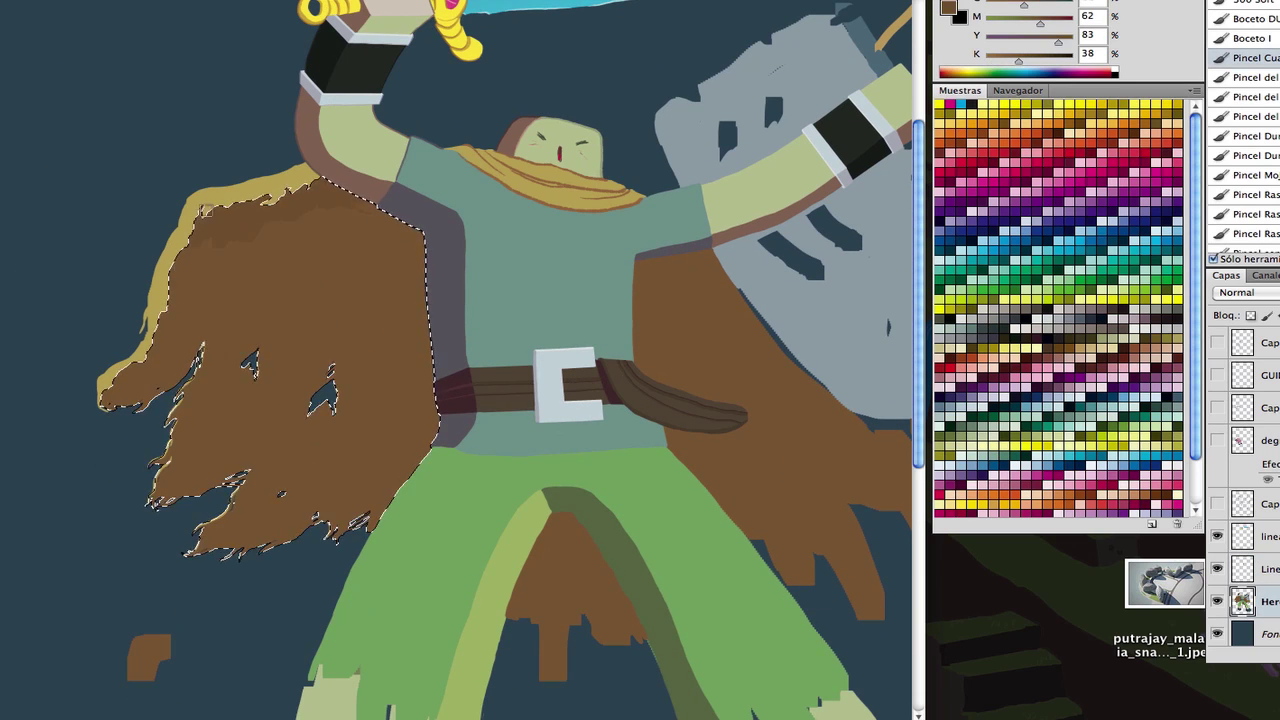
key(ctrl+d)
scroll(236, 247, down, 2)
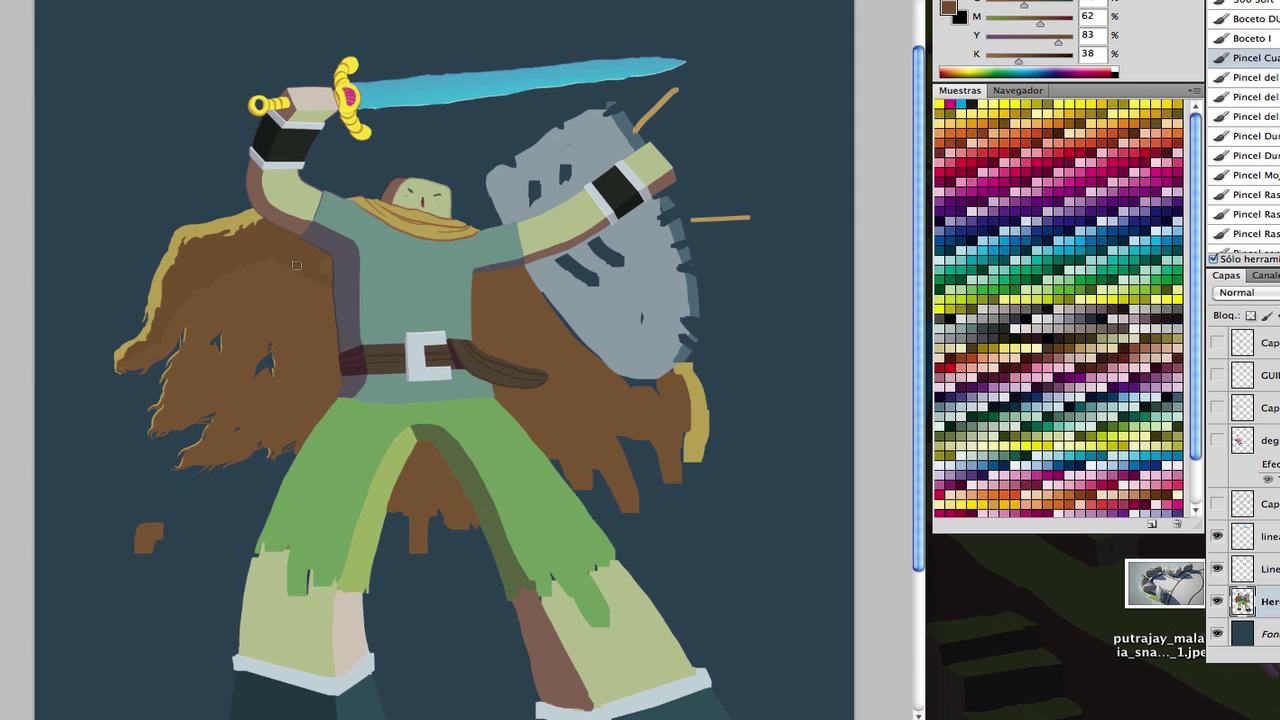
scroll(323, 350, down, 2)
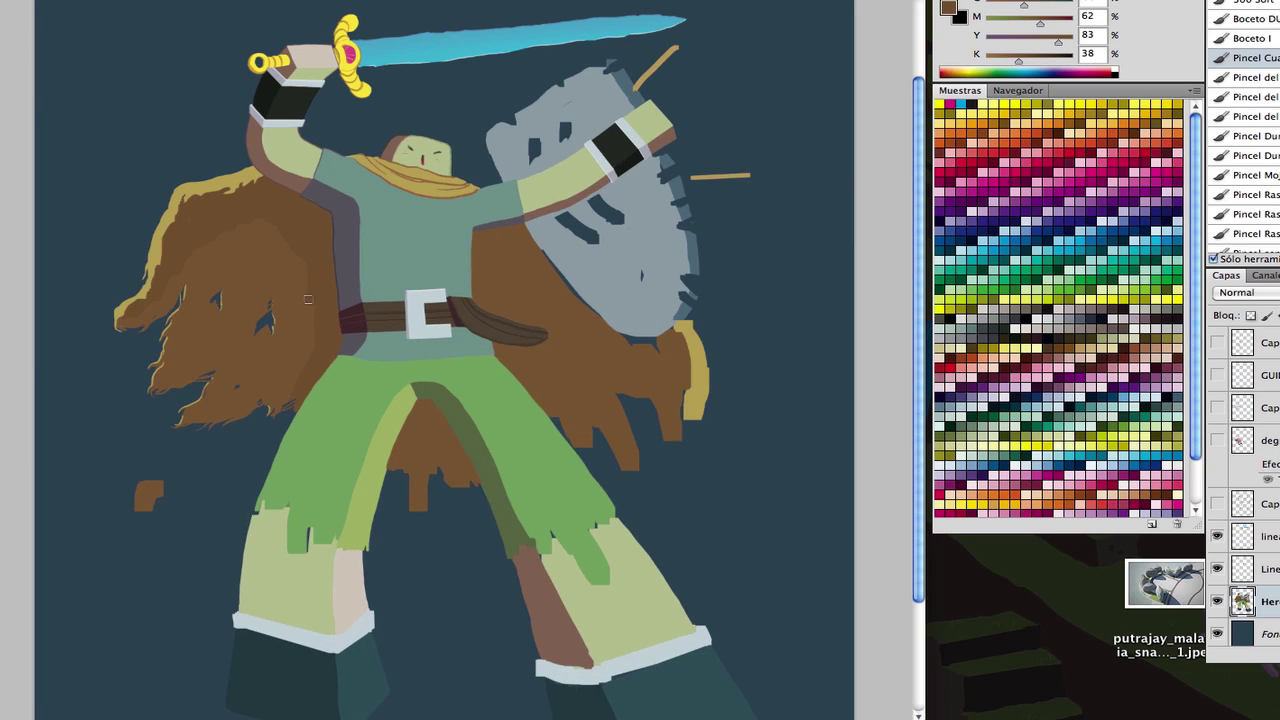
scroll(260, 403, down, 1)
- Repaint the left trouser leg's blocky green hem as ragged points, using the sampled green and pale skin colours
scroll(420, 444, up, 3)
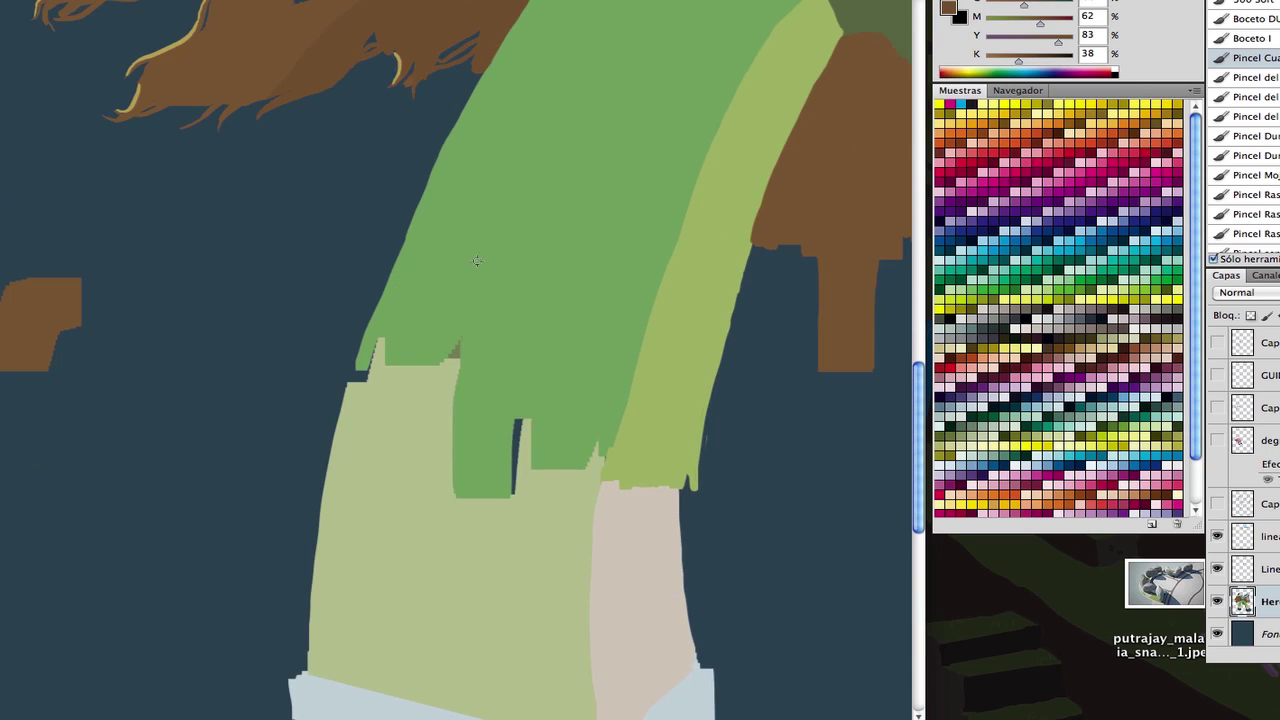
drag(372, 338, 346, 423)
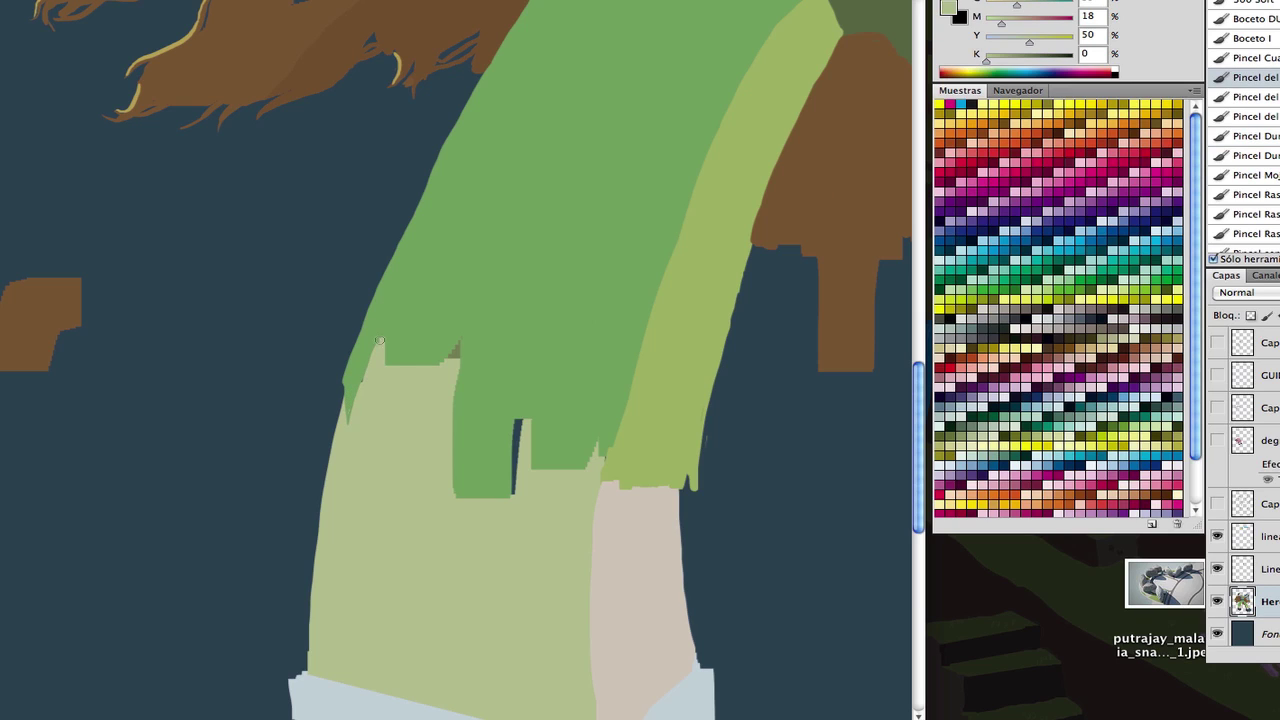
mouse_move(385, 325)
mouse_down()
mouse_move(362, 386)
mouse_move(397, 340)
mouse_move(402, 412)
mouse_up()
alt+click(396, 475)
drag(450, 370, 462, 322)
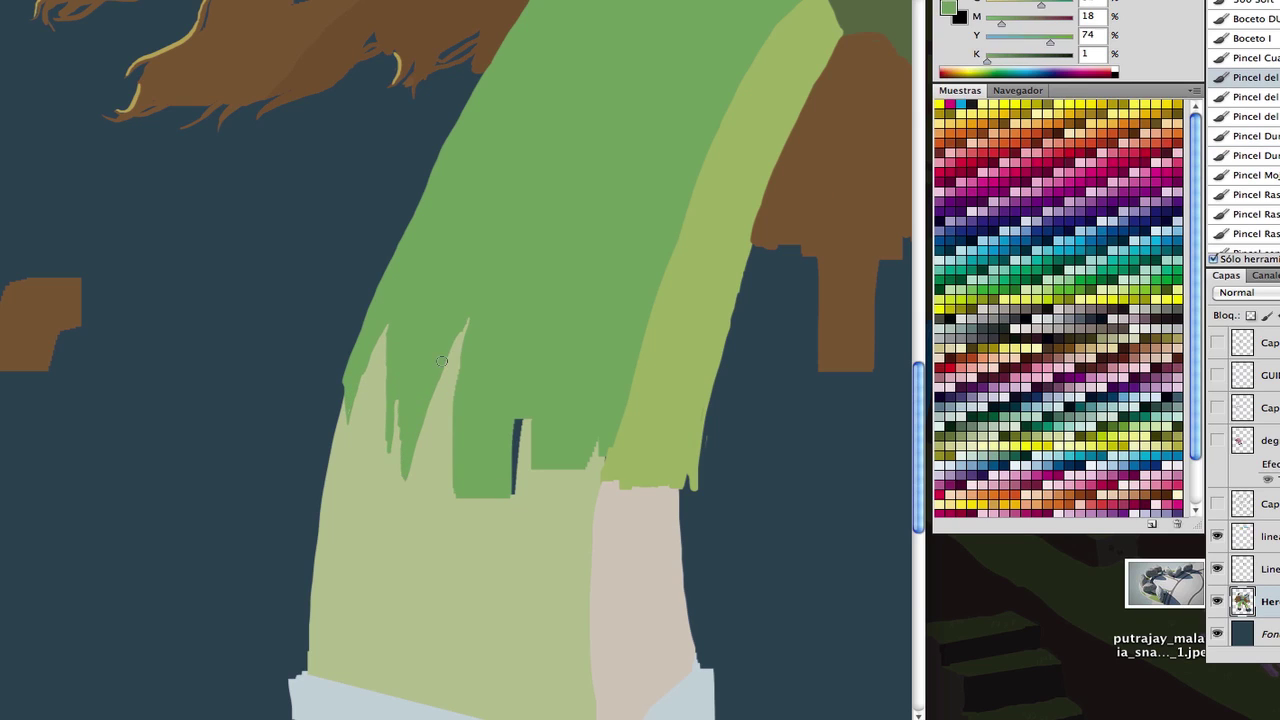
mouse_move(472, 451)
mouse_down()
mouse_move(362, 356)
mouse_move(412, 300)
mouse_up()
drag(434, 376, 388, 407)
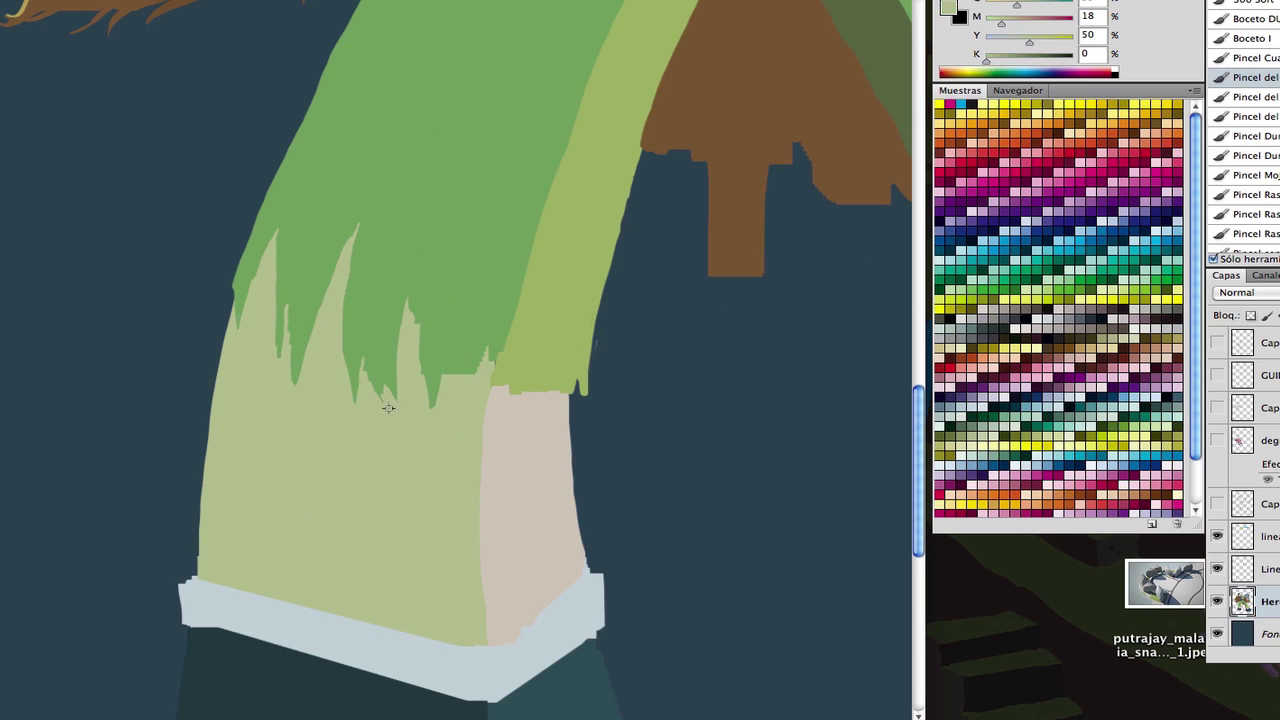
- Continue the ragged hem across the left leg's light-green inner strip and clean up the strip's edge
alt+click(462, 384)
drag(500, 408, 400, 363)
alt+click(400, 363)
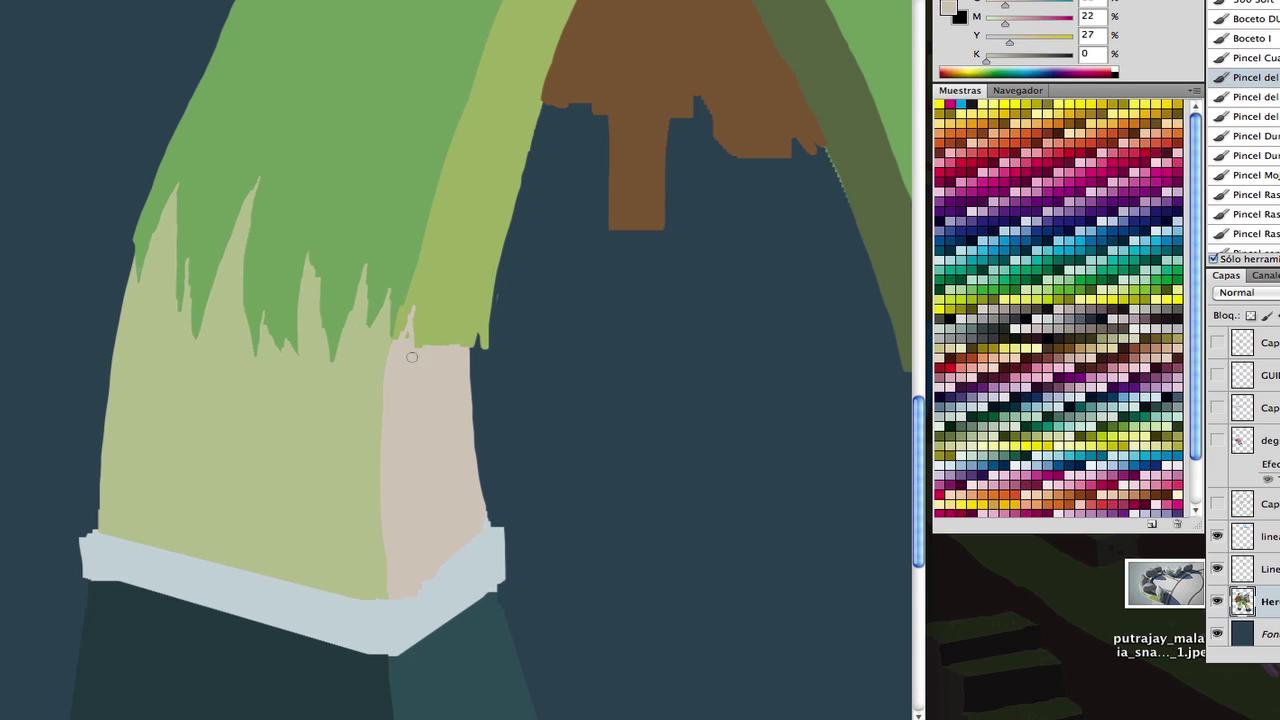
alt+click(438, 324)
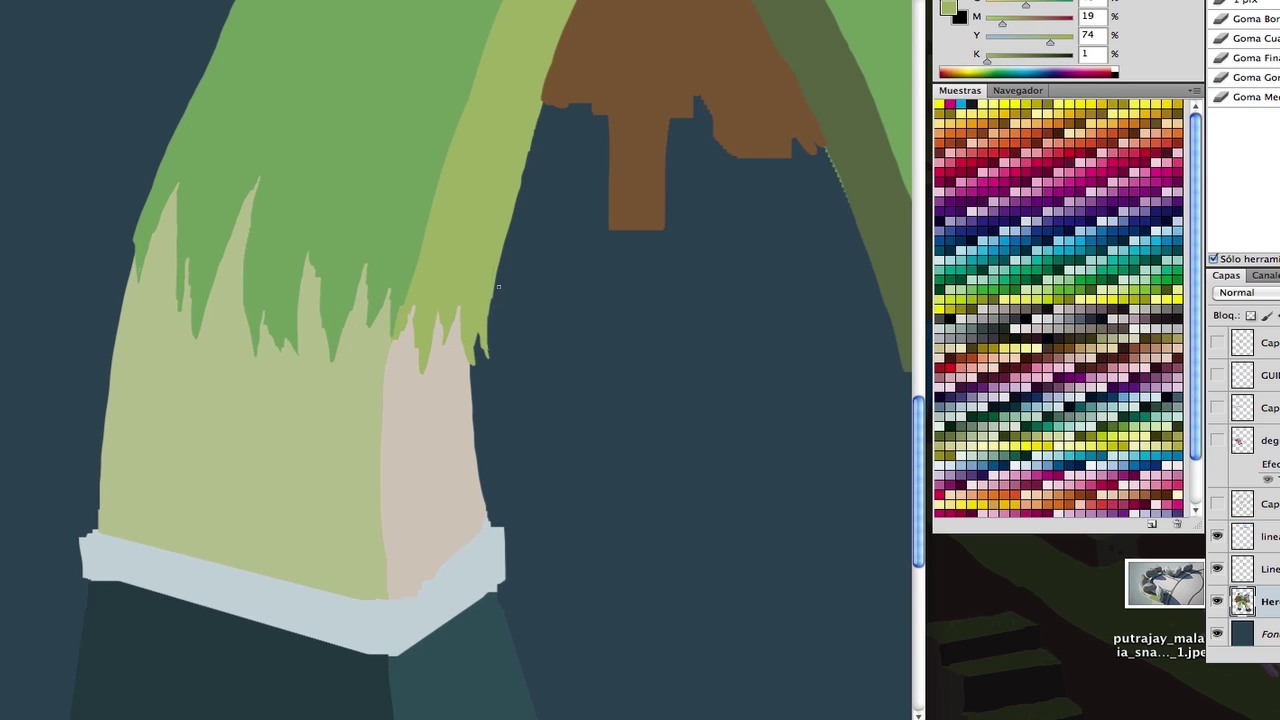
drag(500, 125, 470, 340)
- Reshape the cape's blocky lower edge between the legs into ragged brown strands with the brush and eraser
alt+click(535, 296)
mouse_move(540, 225)
mouse_down()
mouse_move(514, 310)
mouse_move(493, 311)
mouse_move(470, 405)
mouse_up()
right_click(543, 337)
key(Escape)
drag(578, 310, 578, 410)
key(e)
drag(474, 400, 558, 334)
drag(656, 302, 656, 340)
key(b)
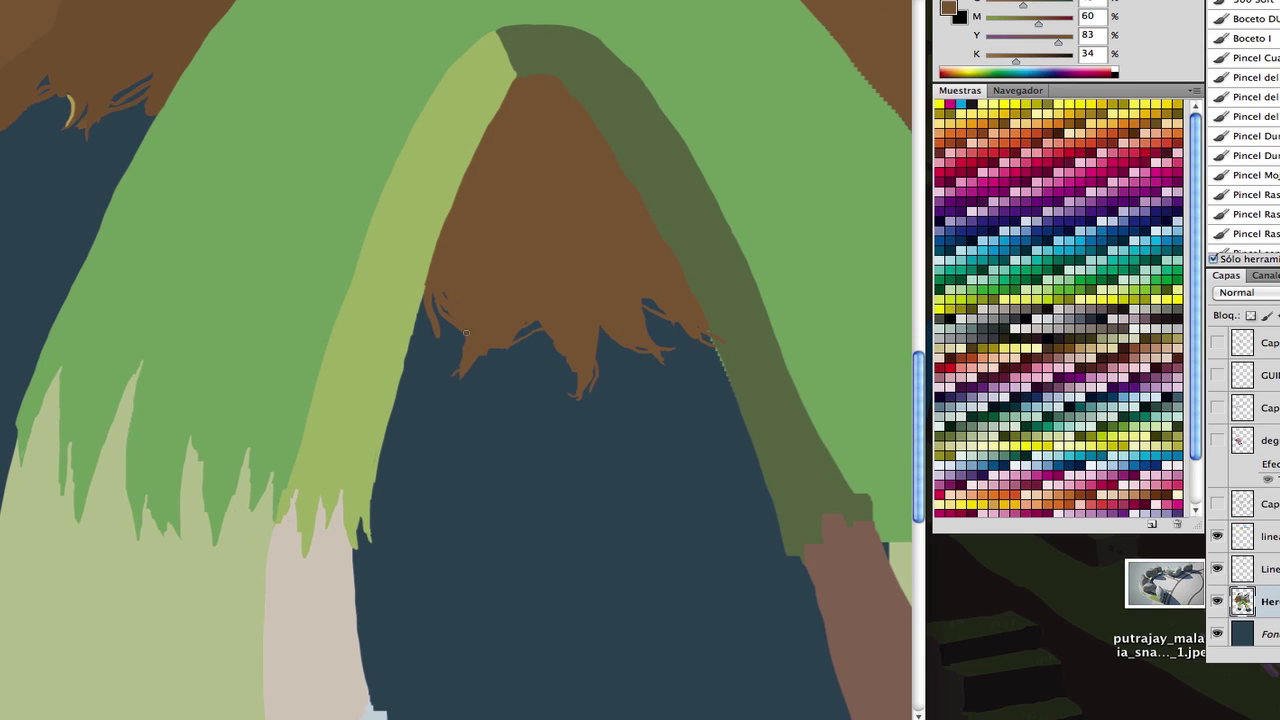
- Clean up the inner edge of the right leg down to the boot cuff with the eraser
scroll(422, 305, right, 5)
scroll(422, 305, up, 1)
scroll(451, 166, right, 5)
scroll(451, 166, down, 3)
alt+click(423, 229)
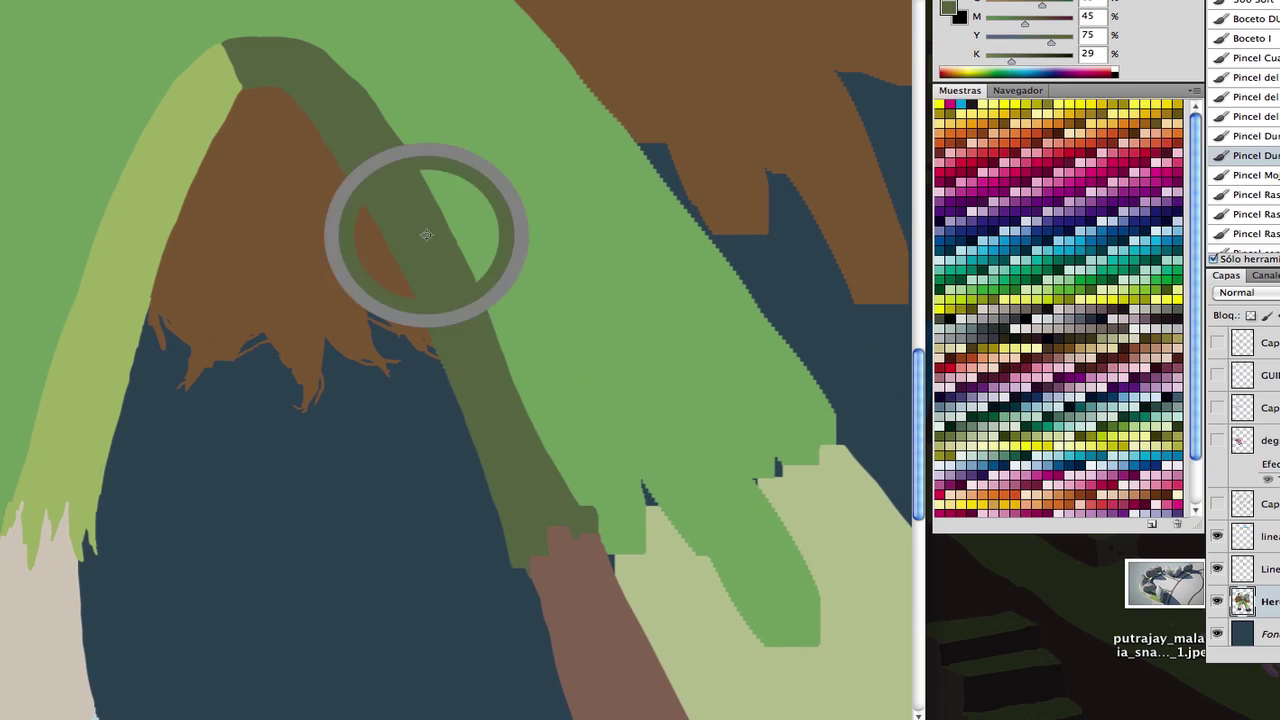
key(e)
scroll(402, 292, down, 8)
scroll(402, 292, right, 3)
scroll(380, 309, down, 8)
scroll(380, 309, right, 3)
mouse_move(402, 292)
mouse_down()
mouse_move(493, 556)
mouse_move(380, 314)
mouse_up()
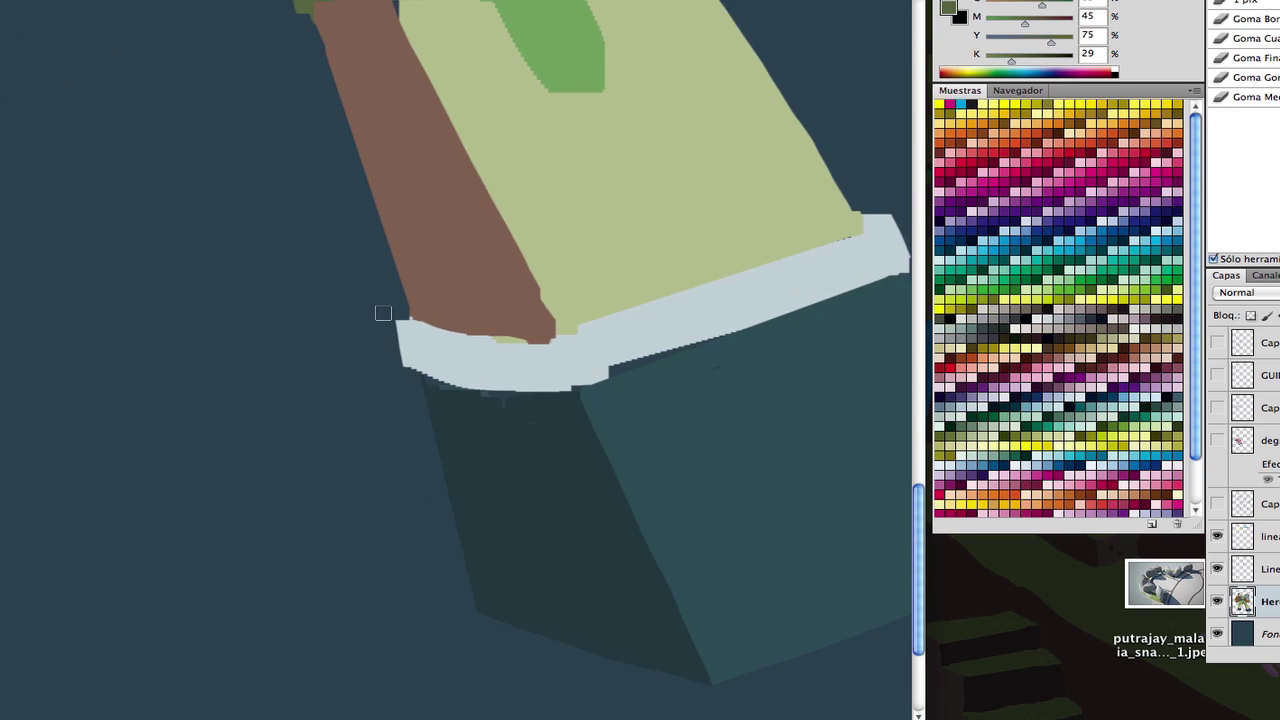
- Paint the dark-green hem on the right leg's inner side as ragged points over the brown shadow
scroll(342, 300, up, 9)
scroll(342, 300, left, 2)
key(b)
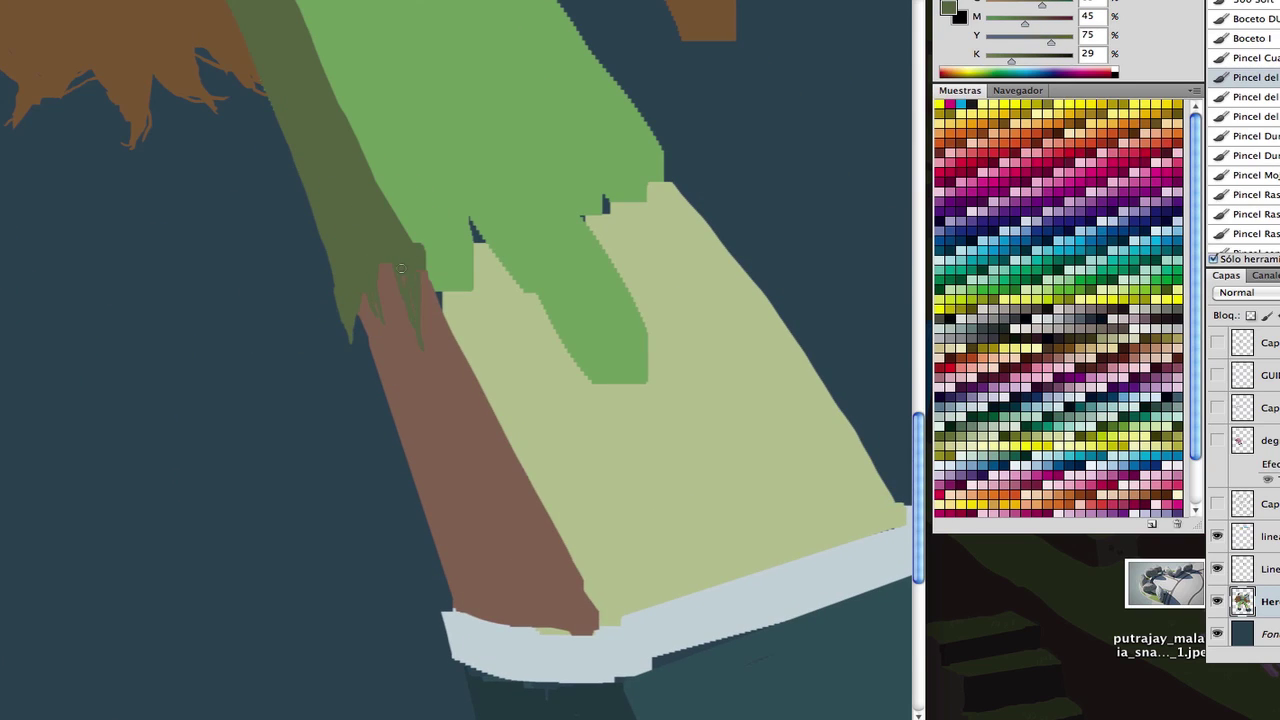
alt+click(364, 133)
- Repaint the right trouser leg's light-green hem as ragged points with sampled green and pale skin colours
alt+click(480, 260)
scroll(480, 260, right, 3)
scroll(480, 260, up, 2)
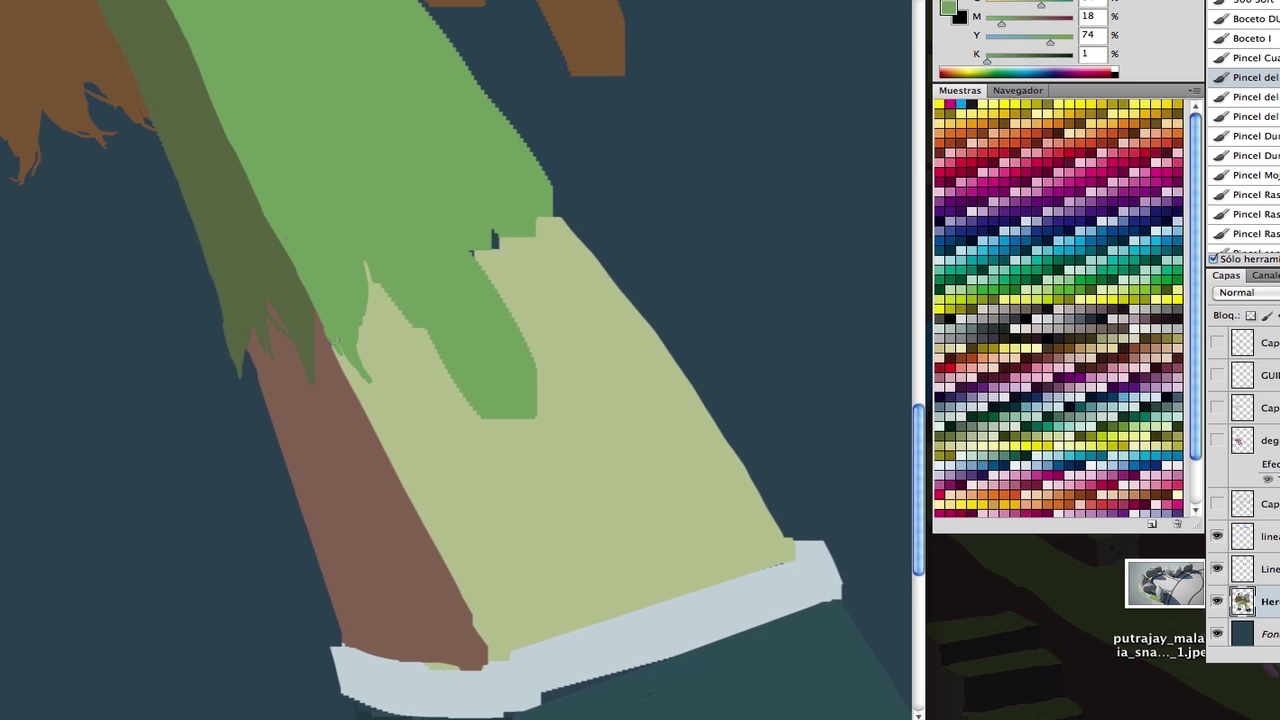
mouse_move(440, 270)
mouse_down()
mouse_move(385, 440)
mouse_move(407, 380)
mouse_move(460, 400)
mouse_up()
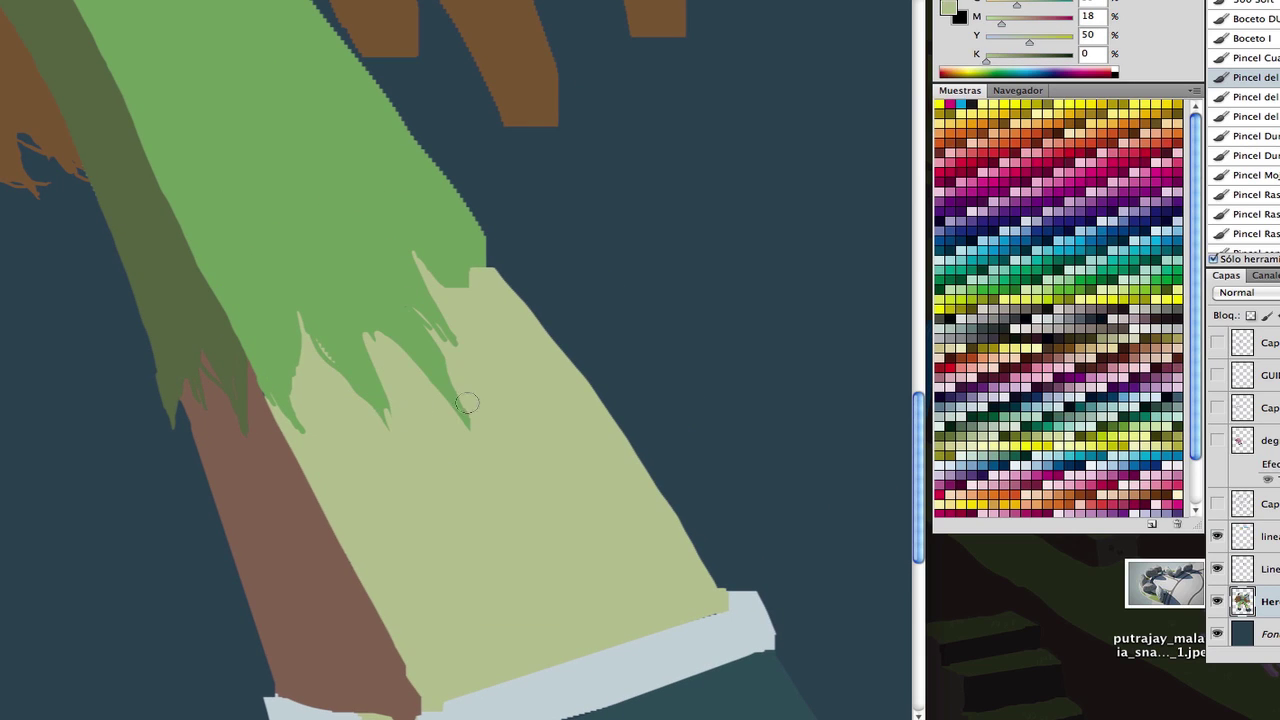
alt+click(455, 255)
drag(460, 270, 480, 300)
scroll(480, 300, up, 2)
scroll(480, 300, right, 2)
mouse_move(380, 240)
mouse_down()
mouse_move(450, 357)
mouse_move(424, 321)
mouse_up()
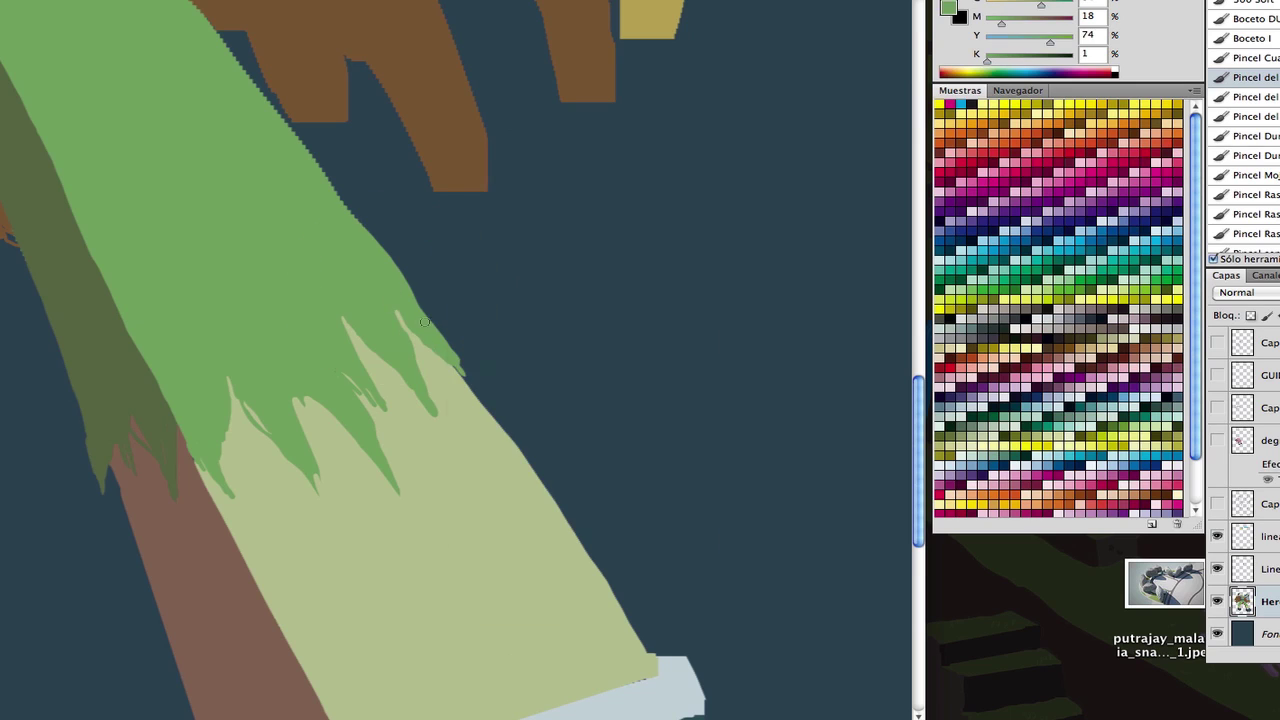
- Smooth the right trouser leg's outer edge and carve ragged tips into the cape beside it
scroll(437, 381, up, 3)
scroll(437, 381, left, 2)
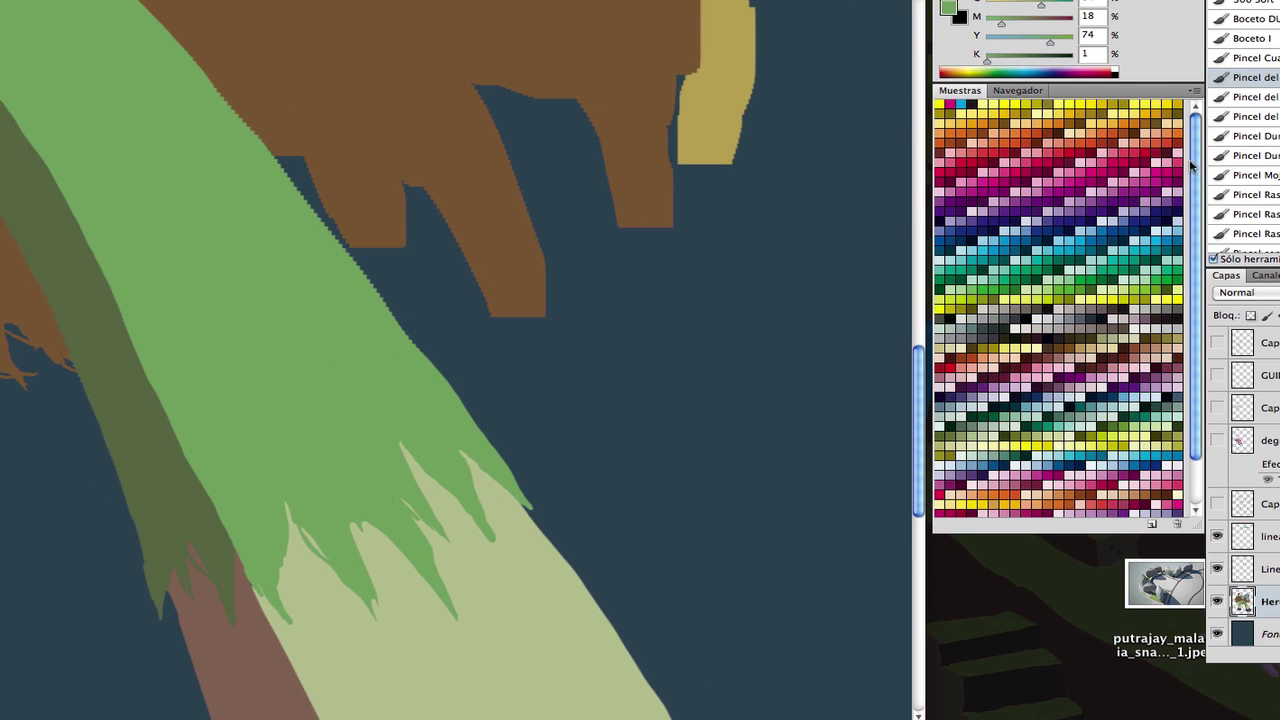
click(1230, 156)
scroll(281, 178, up, 3)
scroll(281, 178, left, 3)
right_click(446, 345)
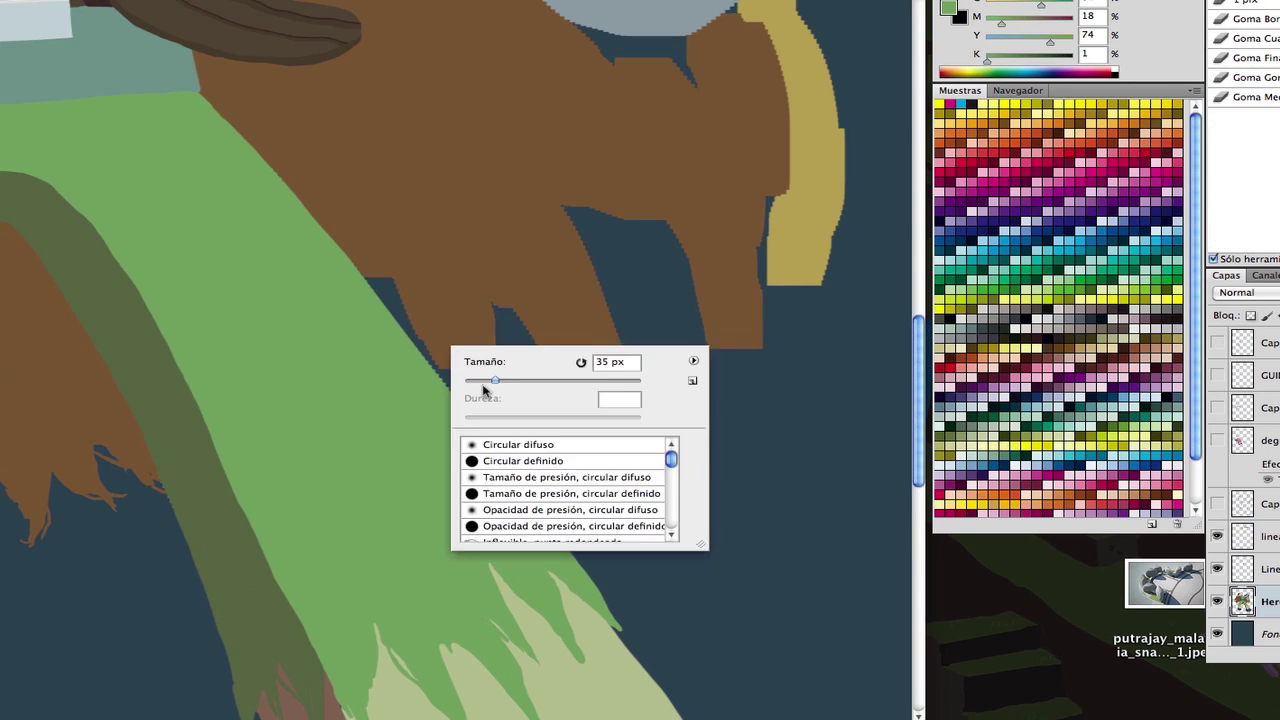
key(Escape)
alt+click(428, 266)
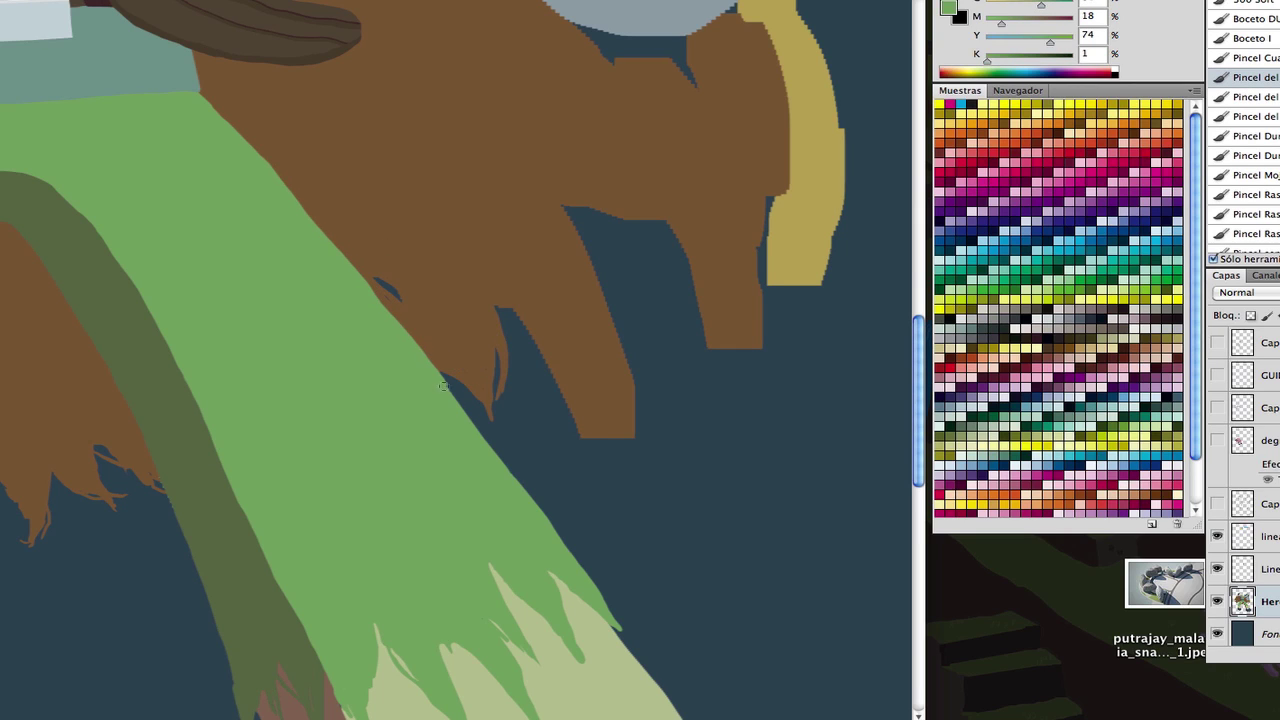
- Reshape the middle blocks of the cape's right lower edge into curved, ragged brown strands
scroll(346, 259, down, 2)
scroll(346, 259, right, 3)
drag(479, 212, 508, 386)
mouse_move(485, 300)
mouse_down()
mouse_move(462, 382)
mouse_move(446, 362)
mouse_up()
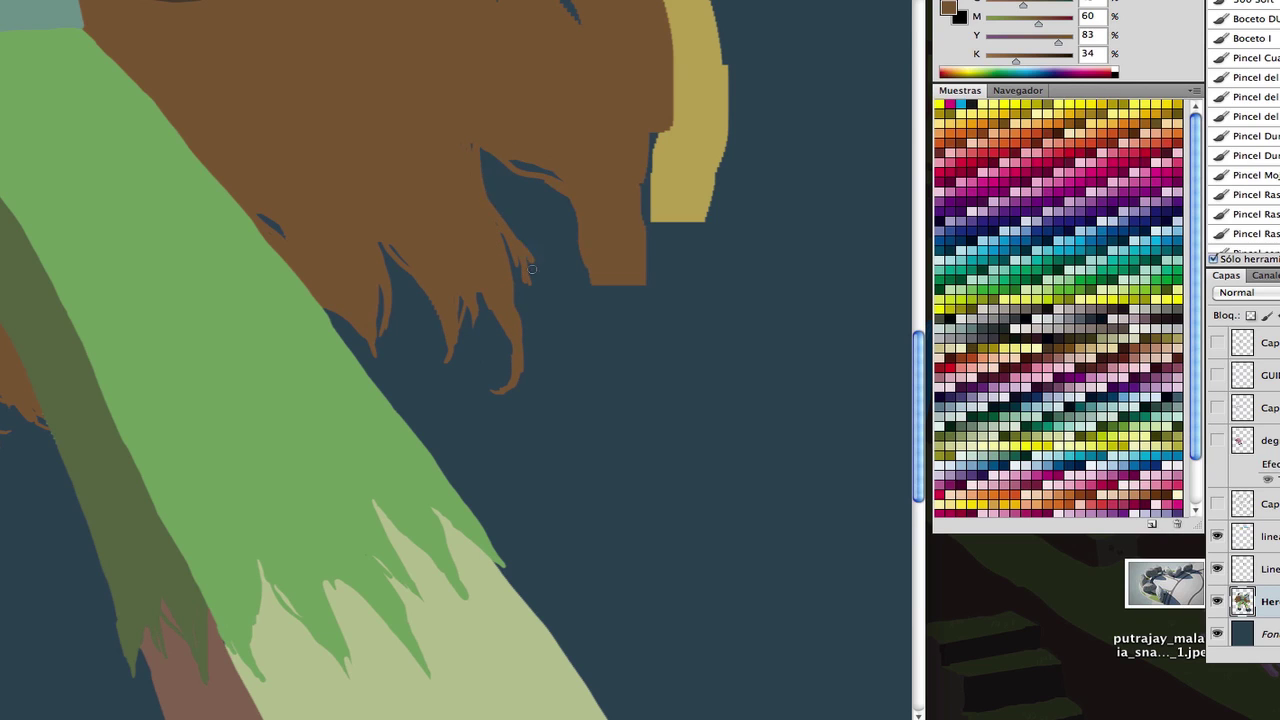
- Fill the cape's gaps under the shield with brown and smooth the shield's lower edge with a blue-grey rim
scroll(532, 269, up, 3)
scroll(450, 245, right, 3)
scroll(506, 220, up, 10)
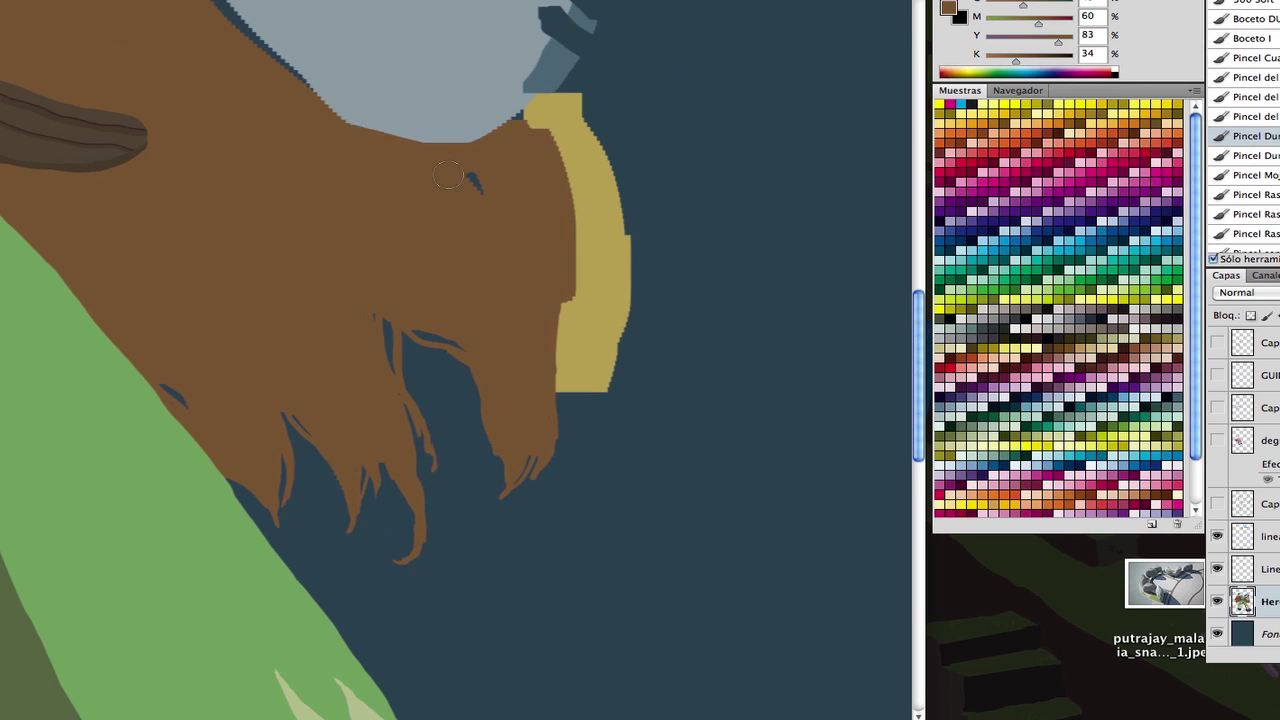
scroll(450, 260, left, 5)
scroll(589, 356, down, 3)
scroll(589, 356, right, 2)
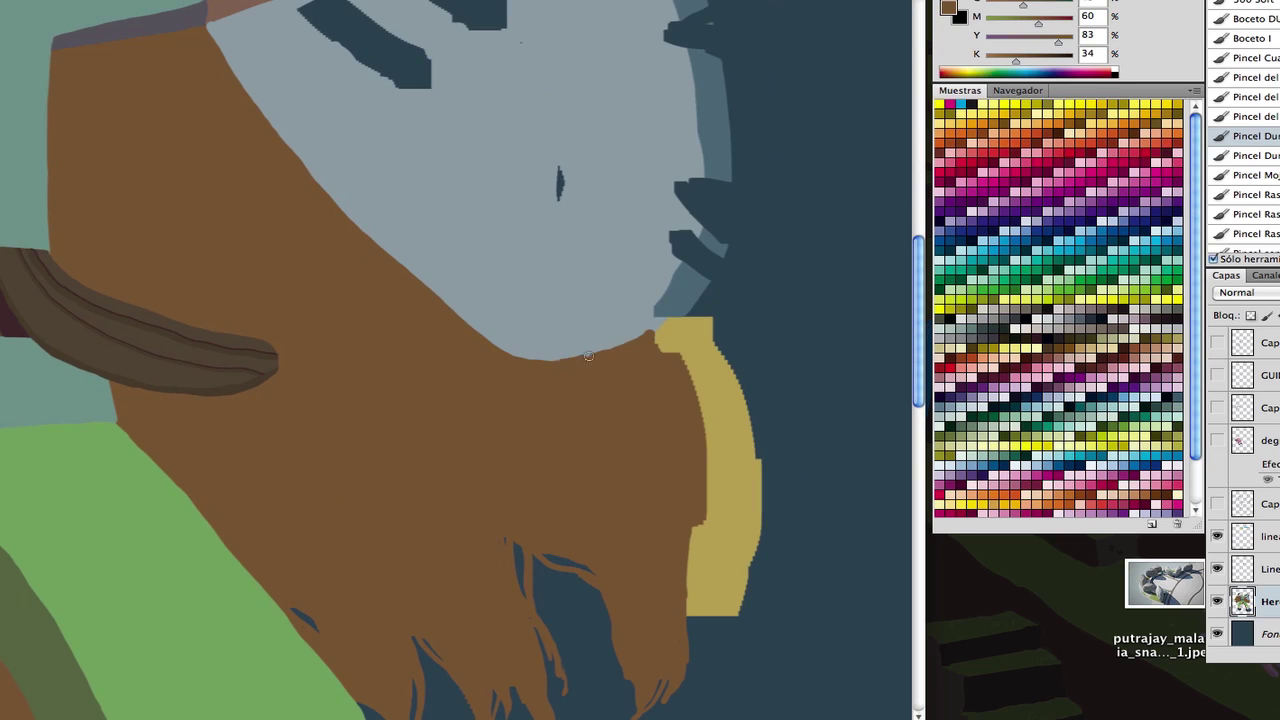
scroll(689, 303, down, 5)
scroll(689, 303, right, 5)
- Reshape the cape's mustard-yellow right border into a tapered form with loose strands, using its sampled colour
alt+click(493, 160)
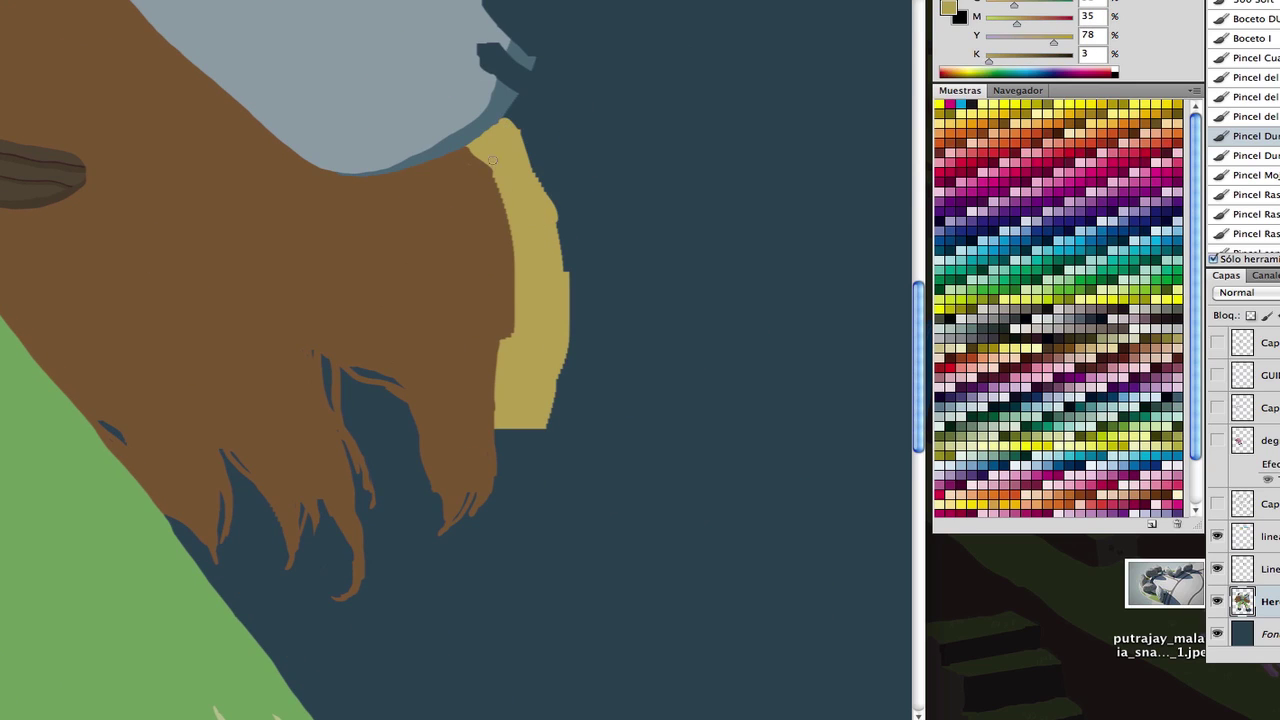
key(comma)
key(comma)
key(comma)
drag(492, 240, 505, 182)
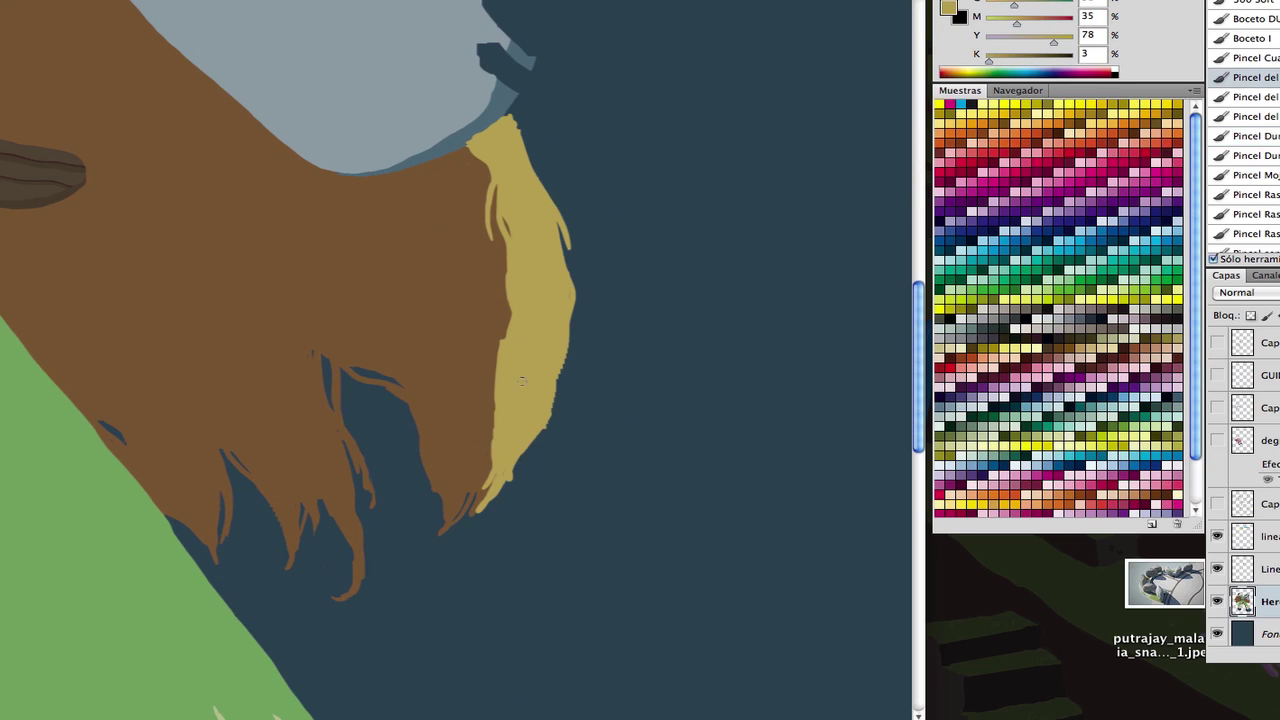
- Trim the outer contour of the cape's mustard-yellow right border with the eraser
key(e)
right_click(520, 463)
mouse_move(520, 460)
mouse_down()
mouse_move(553, 367)
mouse_move(564, 256)
mouse_move(515, 120)
mouse_up()
scroll(436, 347, up, 3)
scroll(436, 347, left, 2)
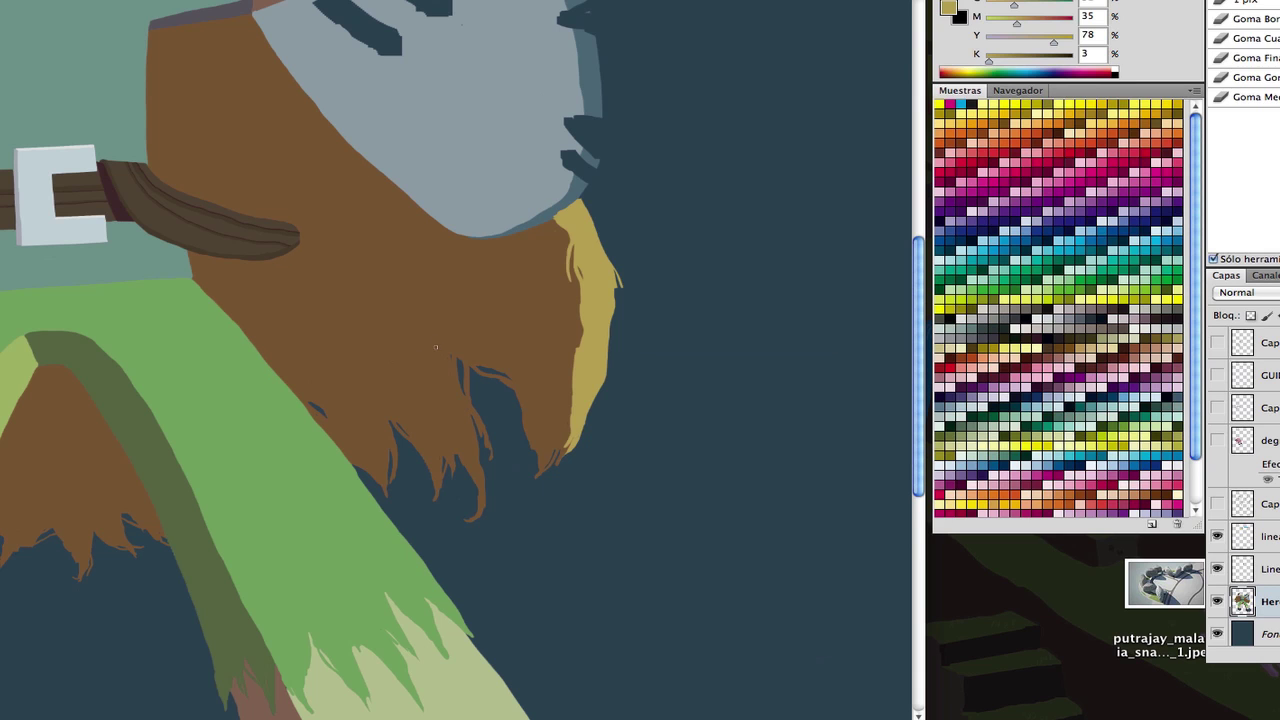
- Draw thin mustard-yellow rim lines along the ragged strands on the cape's right side
key(b)
drag(571, 446, 538, 476)
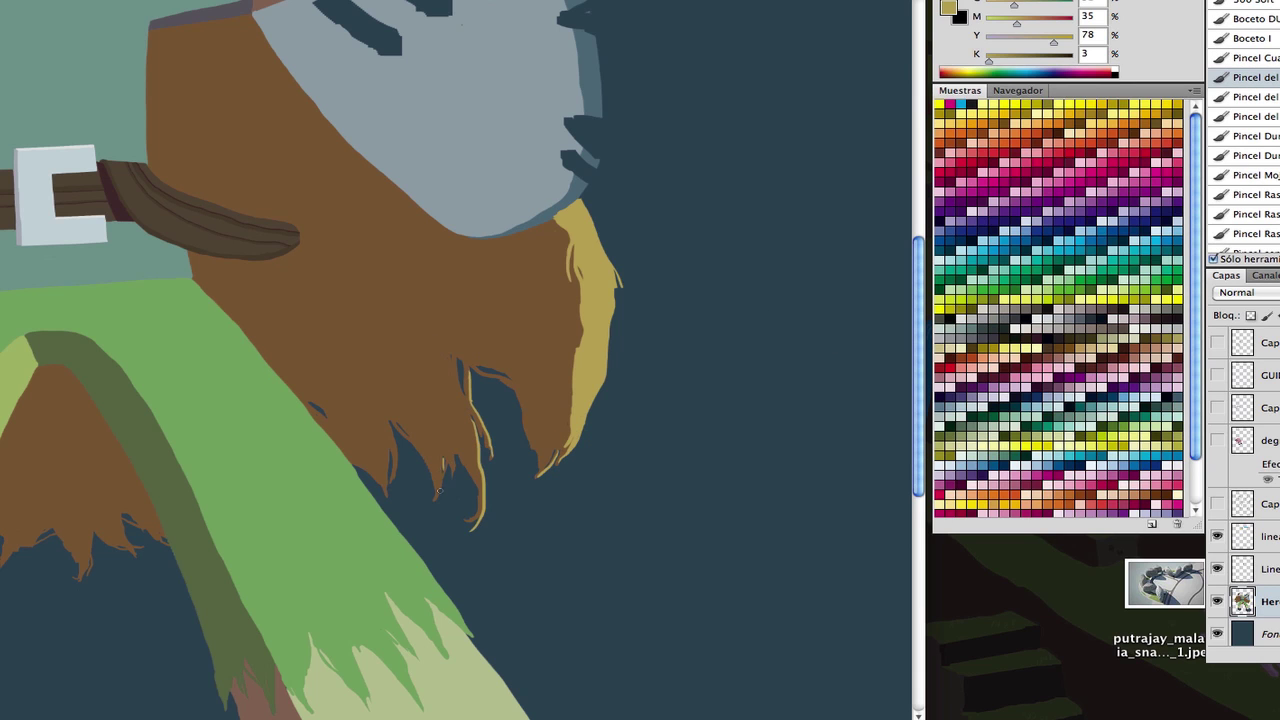
scroll(438, 490, down, 5)
- Cut ragged tears into the cape's right side around the belt's loose end and touch up their edges in mustard and brown
key(e)
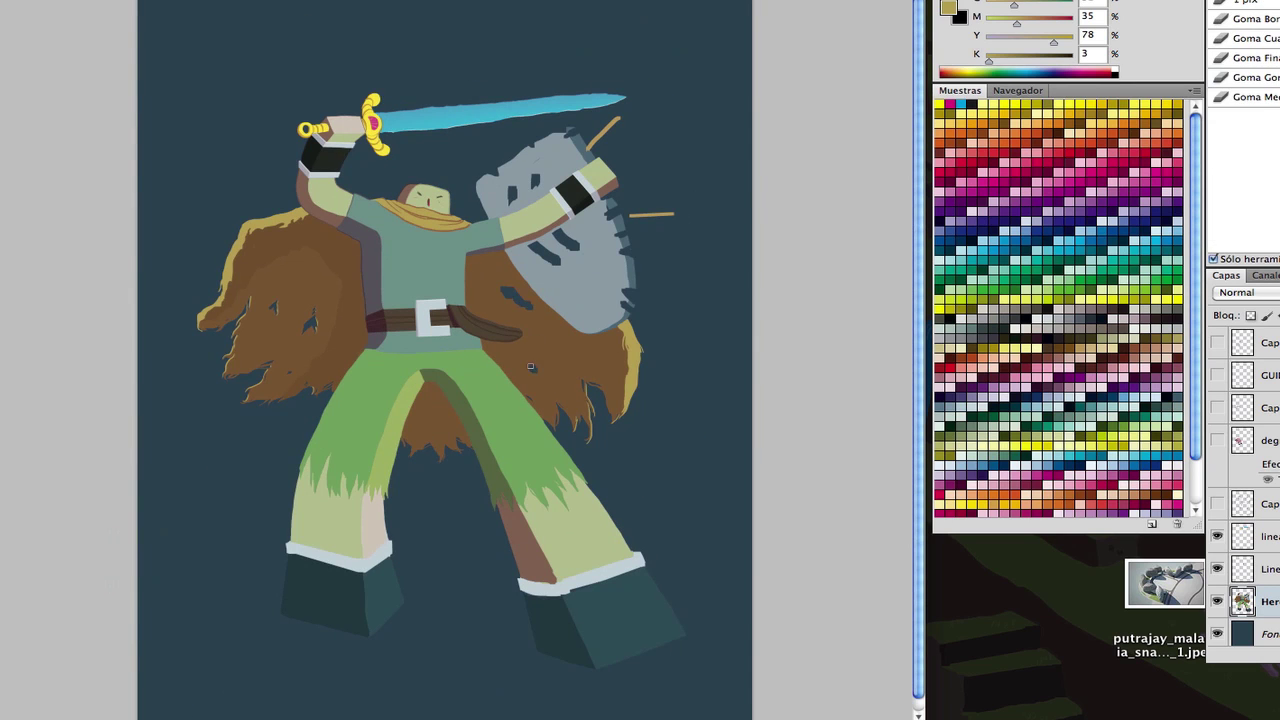
scroll(531, 367, up, 3)
key(b)
alt+click(539, 232)
alt+click(582, 452)
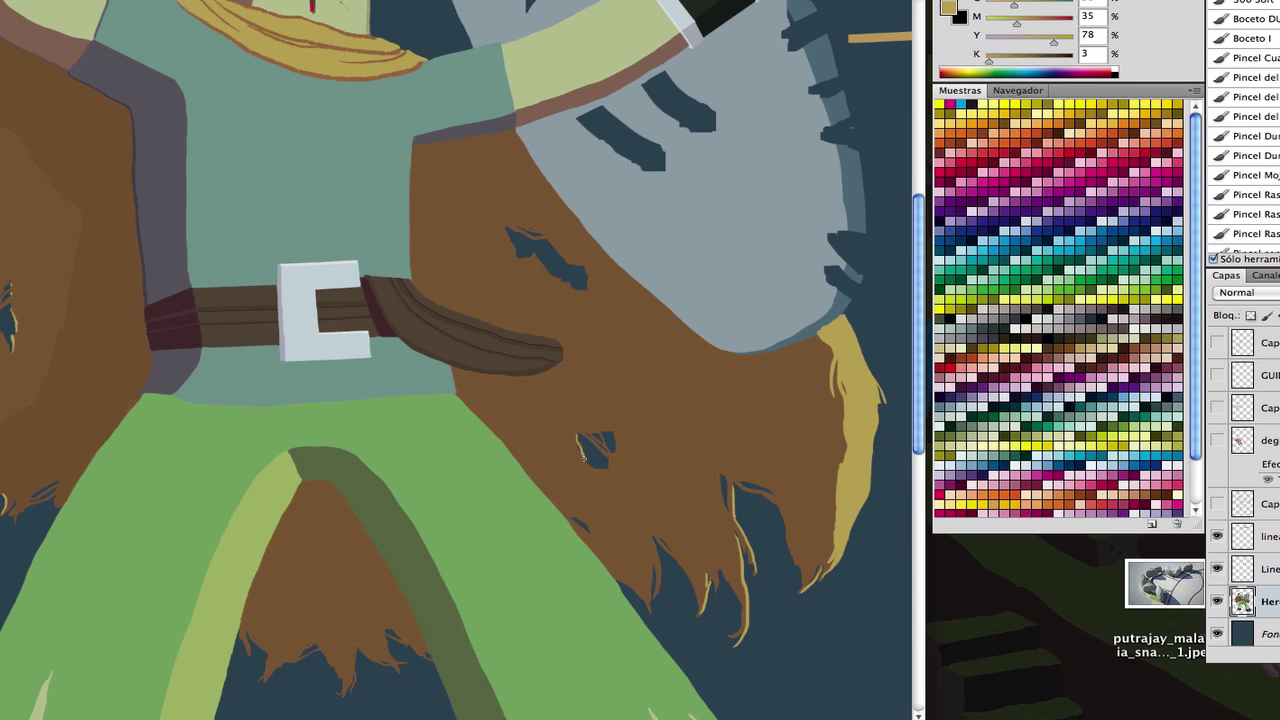
alt+click(537, 256)
scroll(537, 256, down, 5)
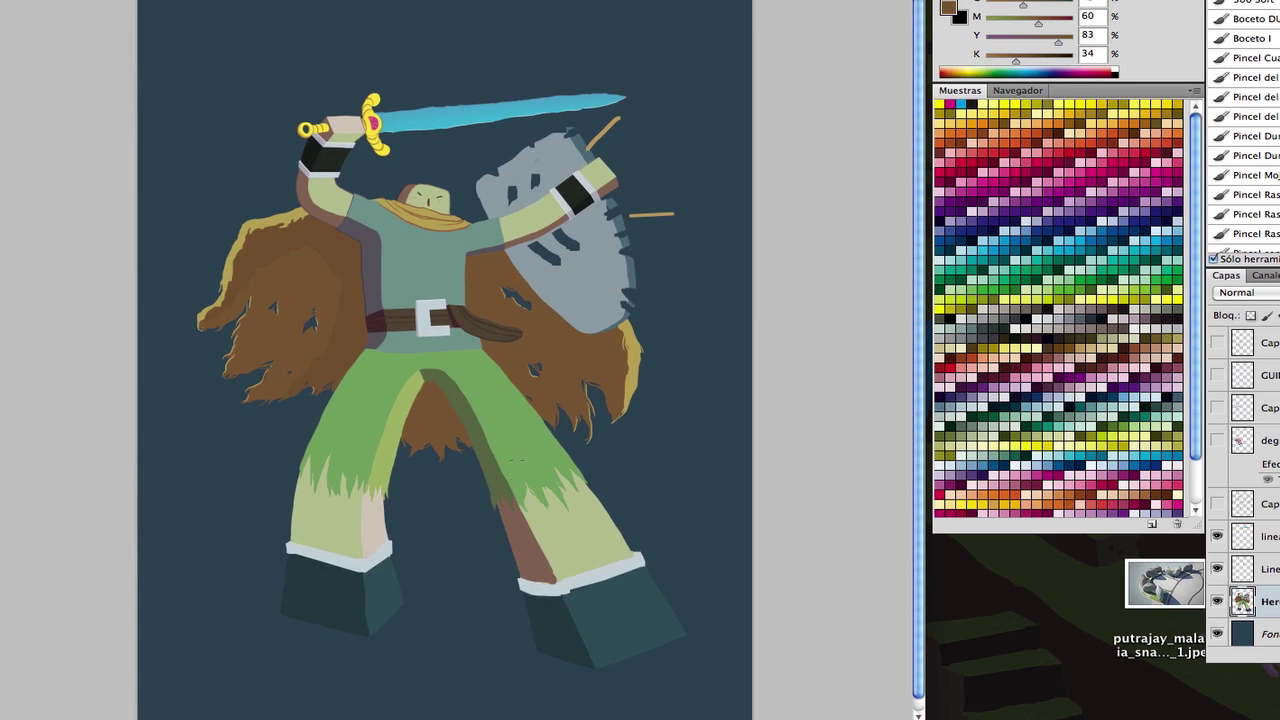
- Clean up the outline of the left leg and its boot cuff with the fine eraser
scroll(420, 557, up, 3)
key(e)
right_click(516, 438)
key(Escape)
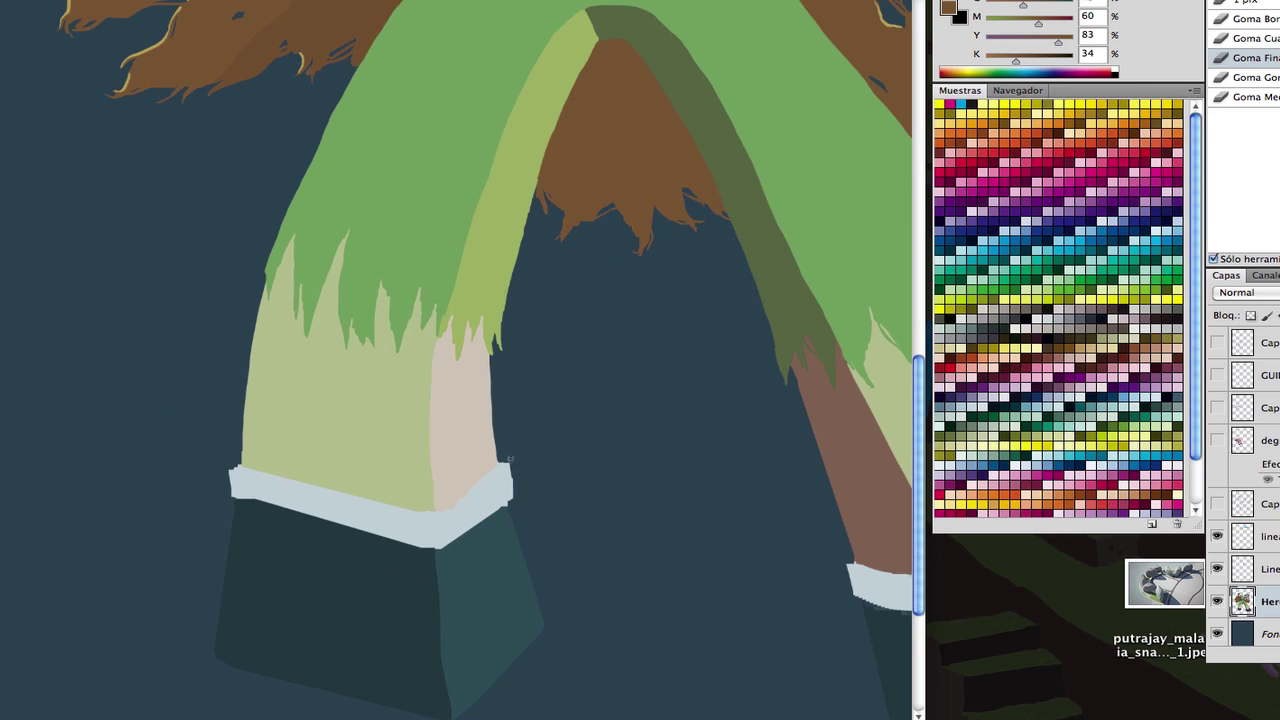
scroll(523, 501, down, 1)
scroll(523, 501, down, 4)
- Paint the front face of the left boot's cuff mauve-grey, leaving a light strip along its upper edge
key(b)
scroll(420, 450, up, 4)
right_click(363, 486)
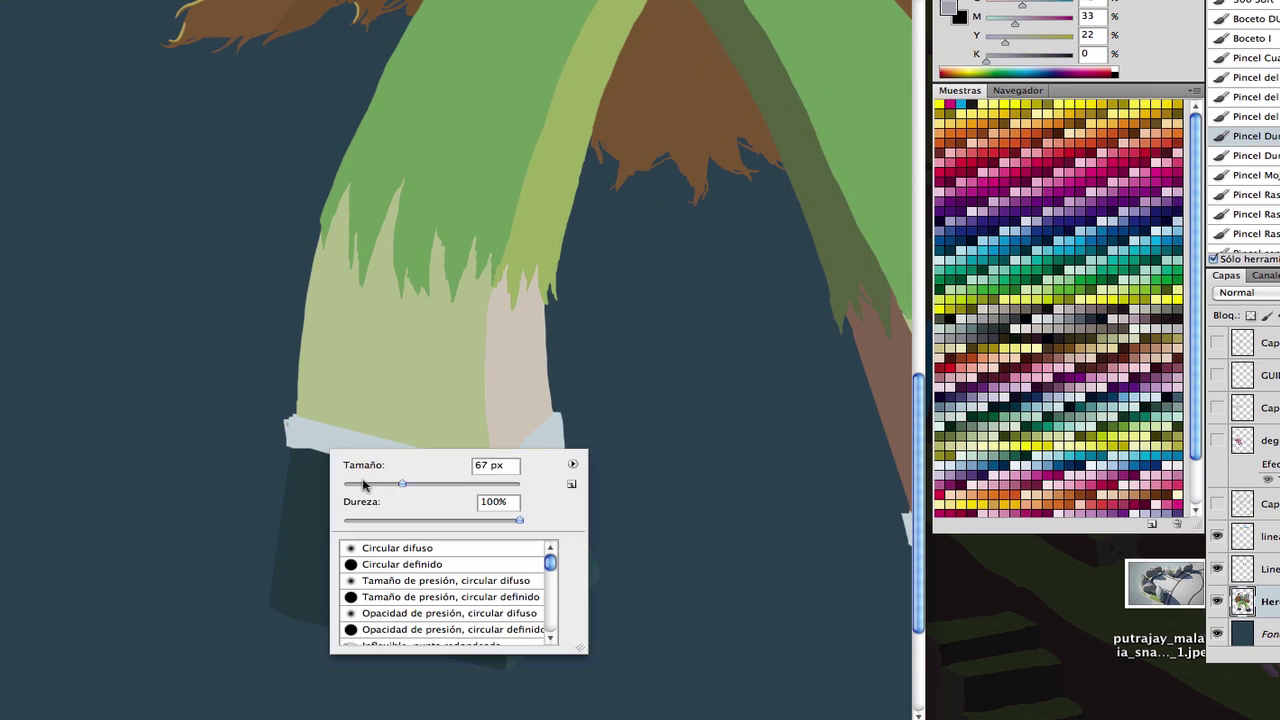
key(Escape)
mouse_move(289, 426)
mouse_down()
mouse_move(487, 471)
mouse_move(480, 486)
mouse_up()
scroll(260, 465, up, 3)
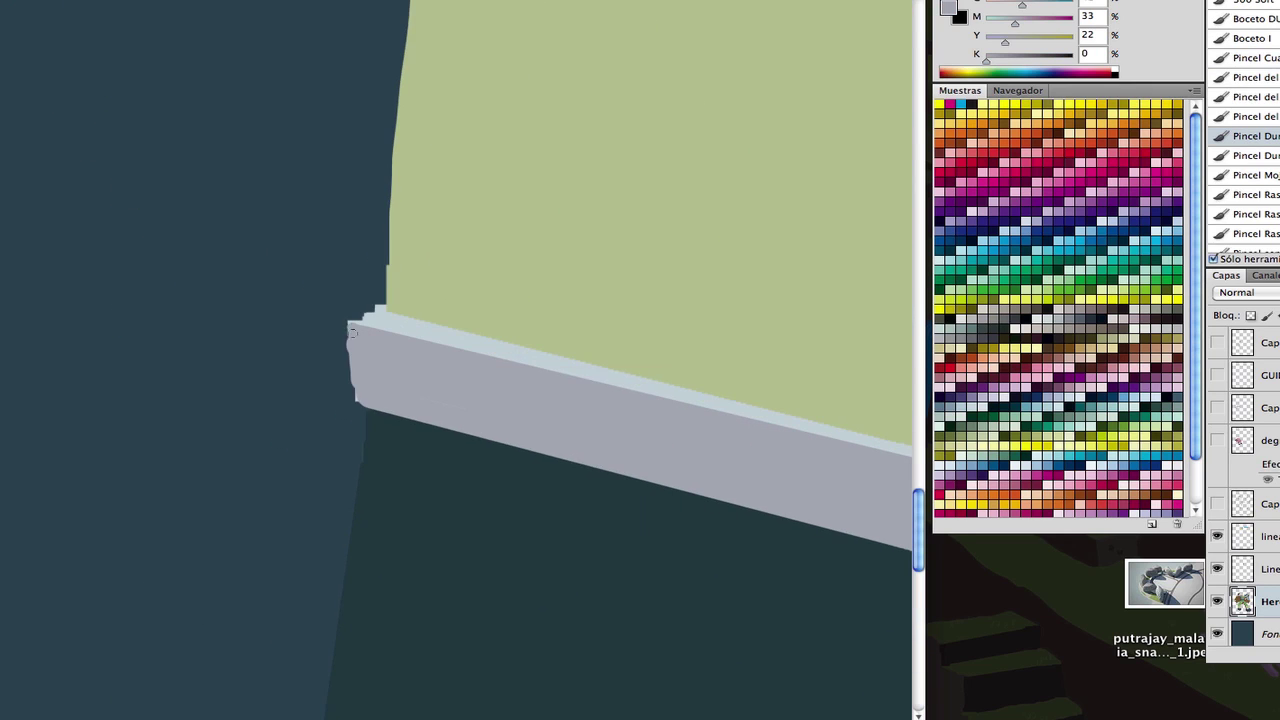
- Round the outer corner of the left boot's cuff and tidy its light upper strip with the sampled pale blue
key(e)
key(b)
alt+click(368, 312)
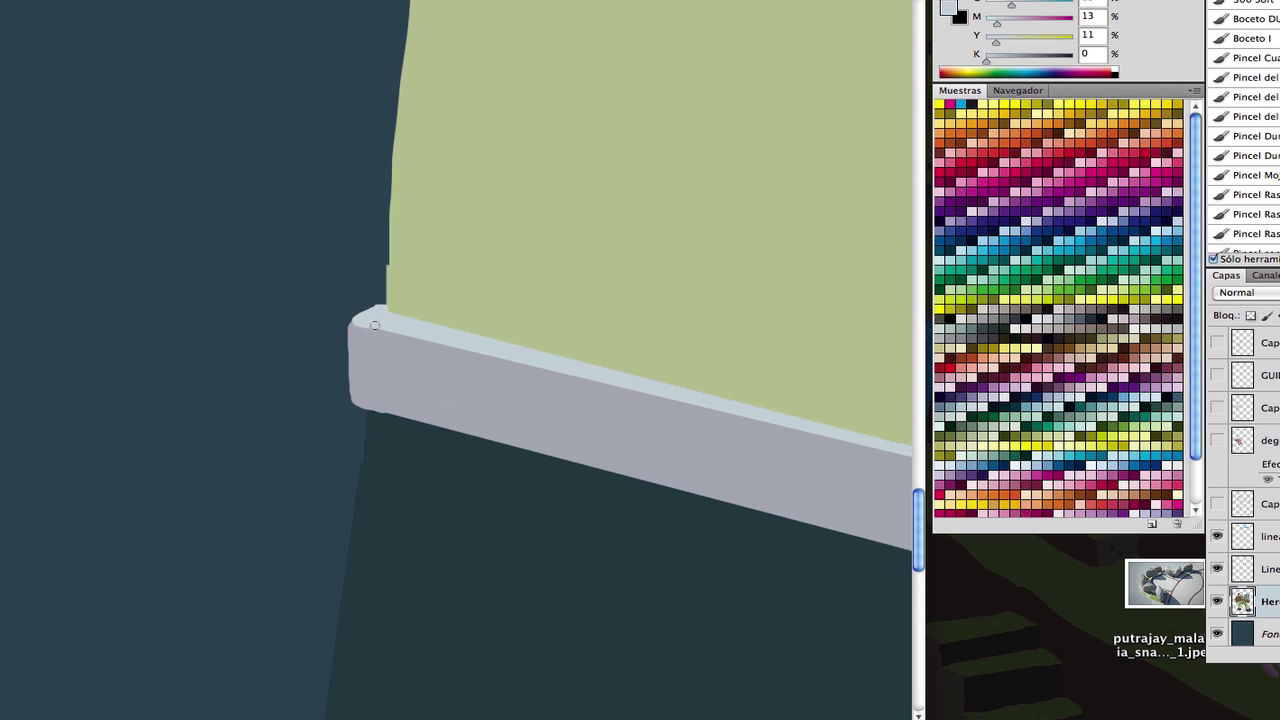
alt+click(368, 312)
scroll(388, 373, down, 2)
drag(388, 373, 361, 373)
- Paint a paler highlight strip along the upper edge of the left cuff's side face
alt+click(587, 339)
scroll(697, 353, up, 10)
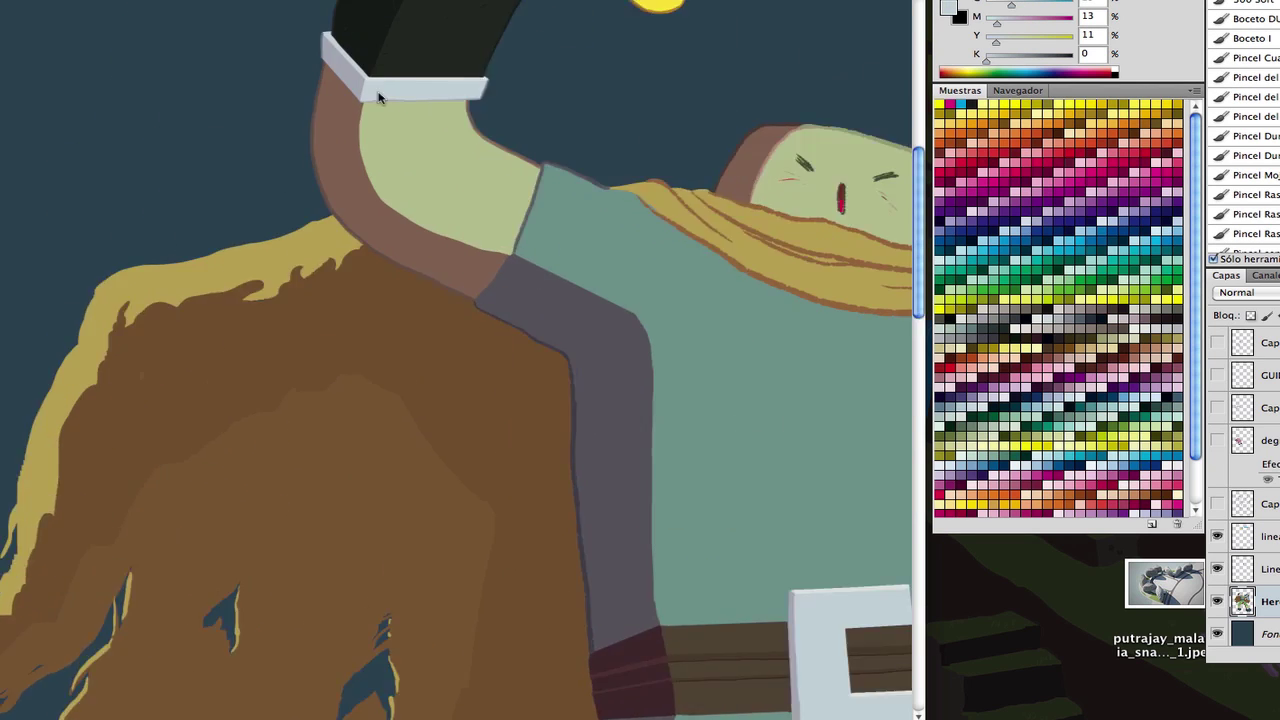
scroll(526, 420, down, 10)
drag(565, 399, 700, 300)
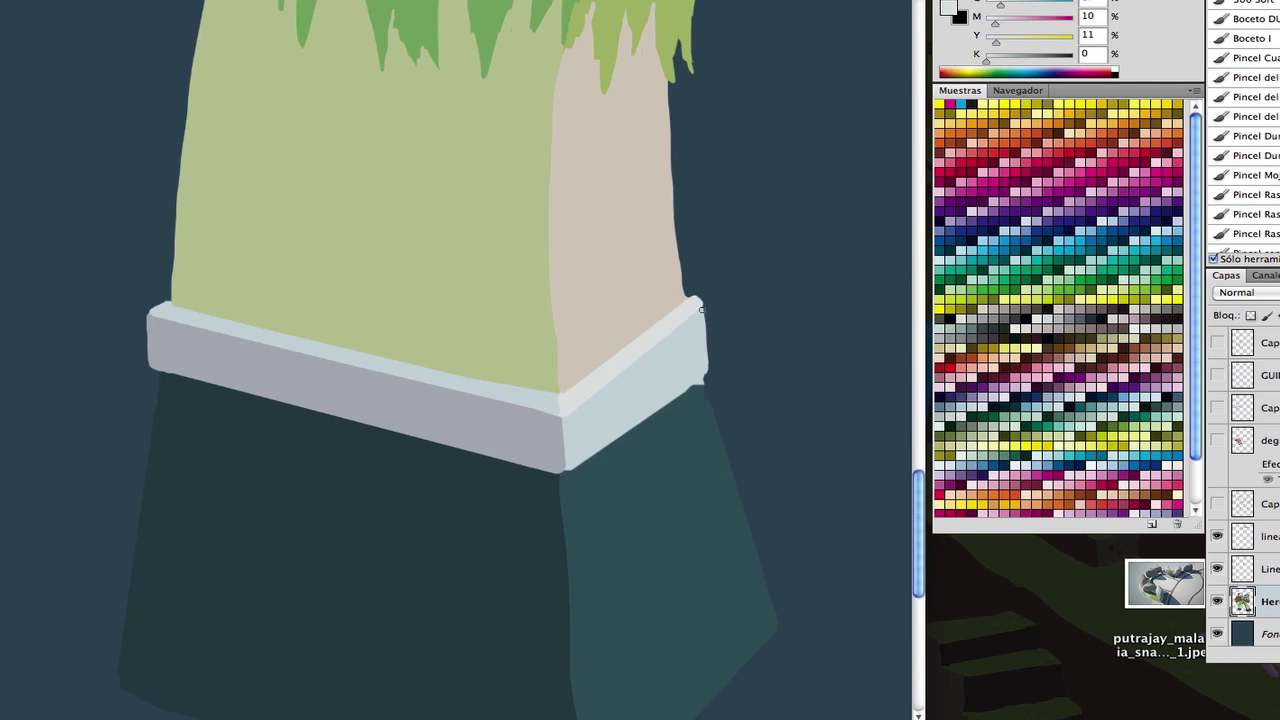
- Straighten the edges and corners of the left boot's dark front face with the sampled dark teal
scroll(400, 300, down, 3)
alt+click(216, 277)
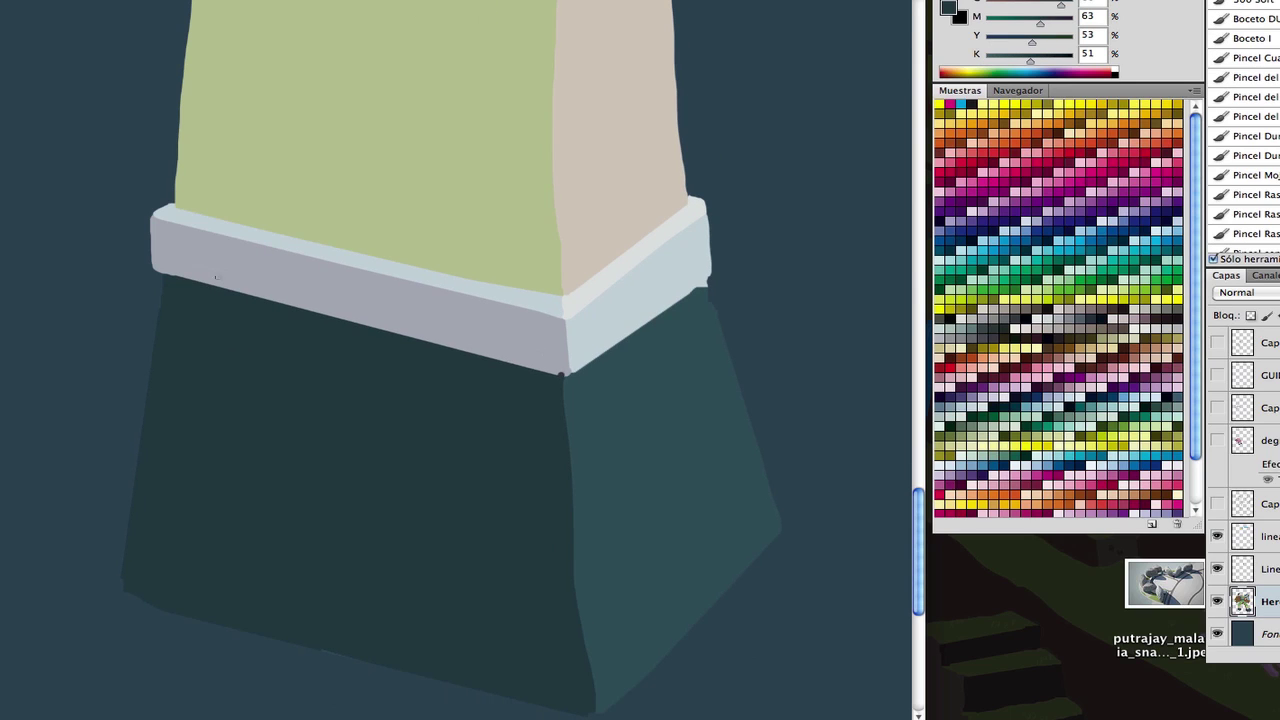
drag(572, 629, 531, 452)
alt+click(544, 194)
scroll(270, 440, left, 5)
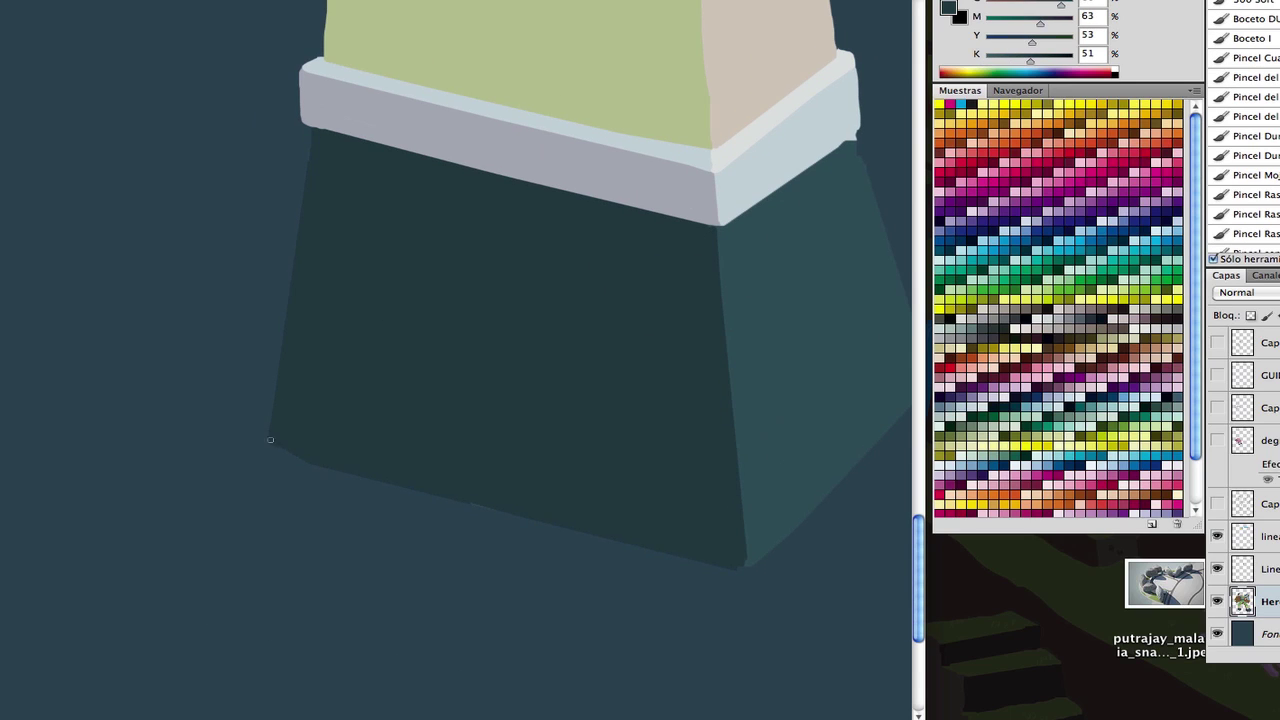
scroll(700, 450, right, 7)
alt+click(633, 292)
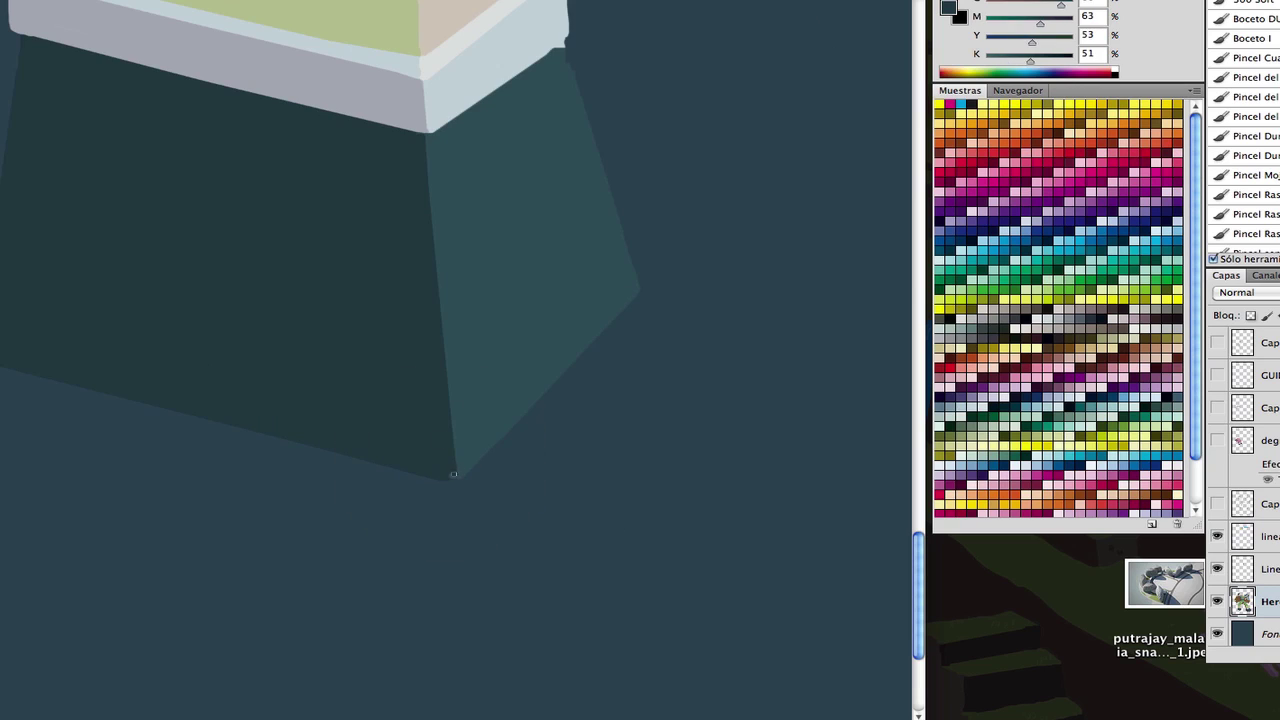
- Tidy the left boot's side face with the sampled lighter teal and trim the boot's outline with the eraser
scroll(453, 474, up, 4)
alt+click(567, 210)
scroll(613, 371, down, 4)
key(e)
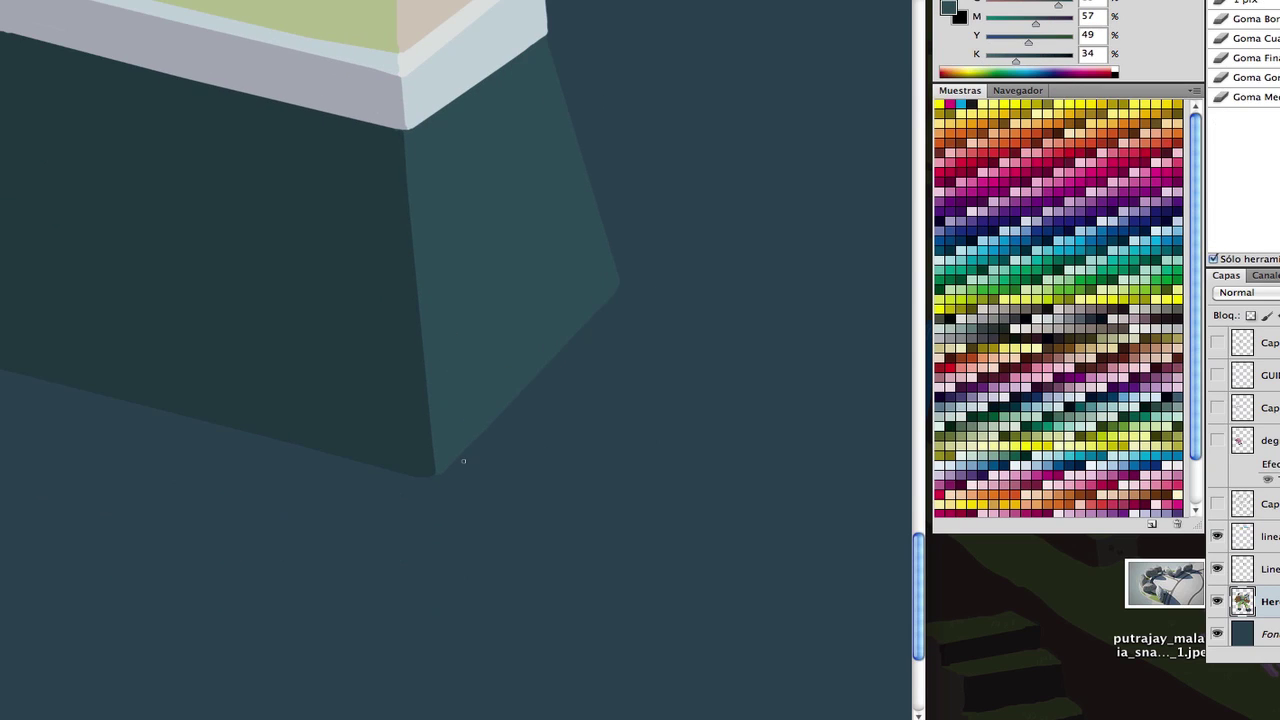
scroll(398, 473, left, 5)
scroll(398, 473, down, 2)
scroll(398, 473, left, 3)
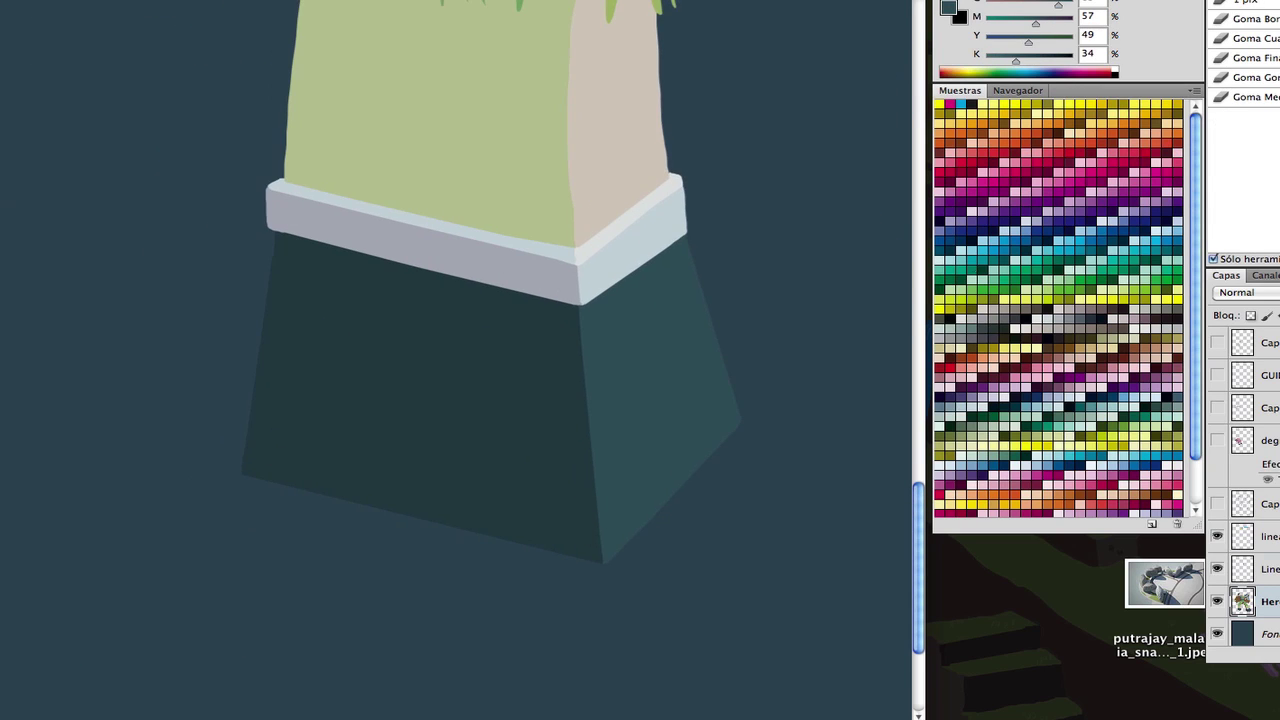
- Draw two olive-brown X-shaped stitches on the front face of the left boot, on the line layer above the hero
click(1262, 568)
drag(1039, 43, 1072, 43)
key(b)
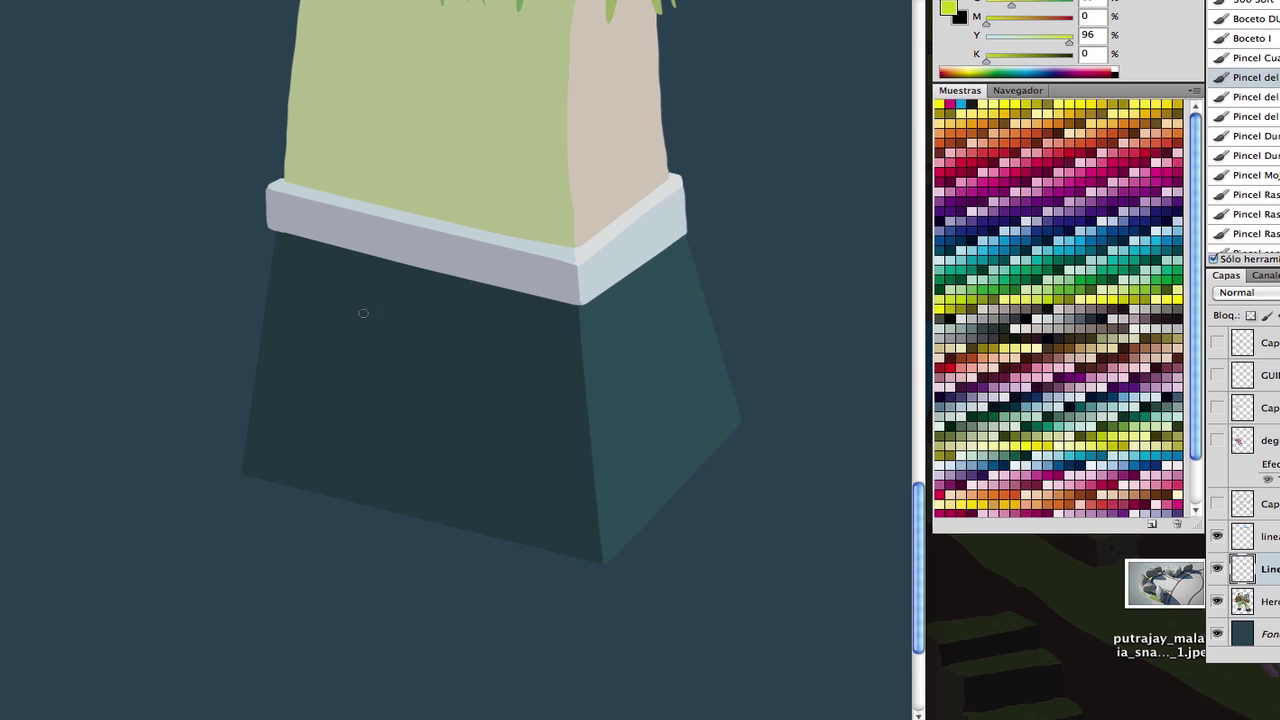
drag(1014, 53, 1034, 53)
key(ctrl+z)
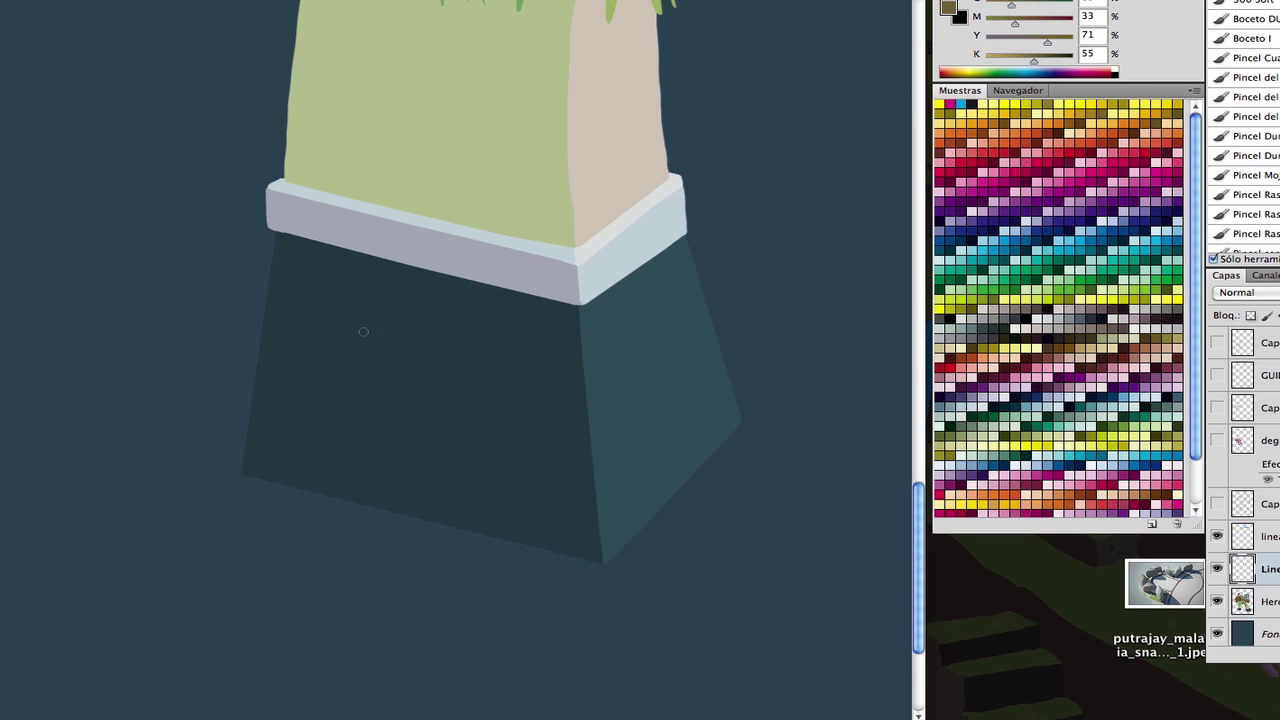
scroll(265, 520, down, 3)
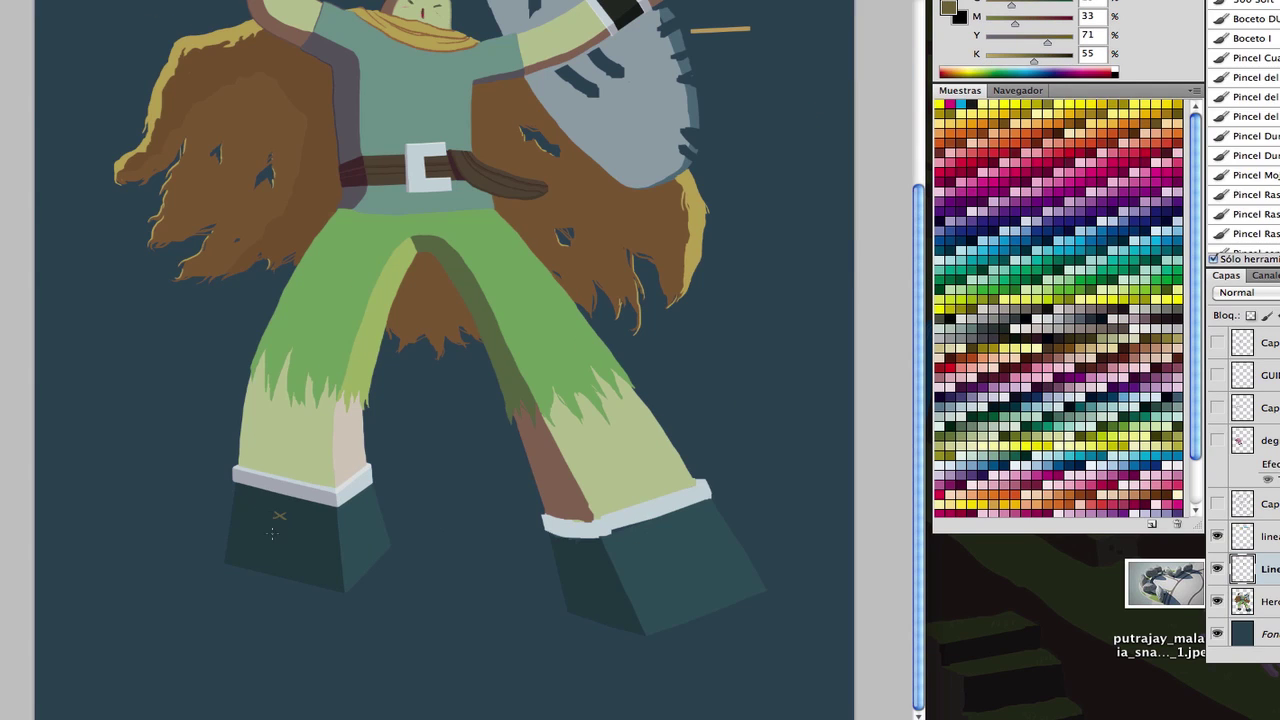
scroll(283, 531, up, 2)
scroll(340, 394, down, 2)
- Paint a small skin-coloured tear in the left trouser leg and shade its edge with the sampled dark olive green
alt+click(306, 423)
scroll(306, 423, up, 4)
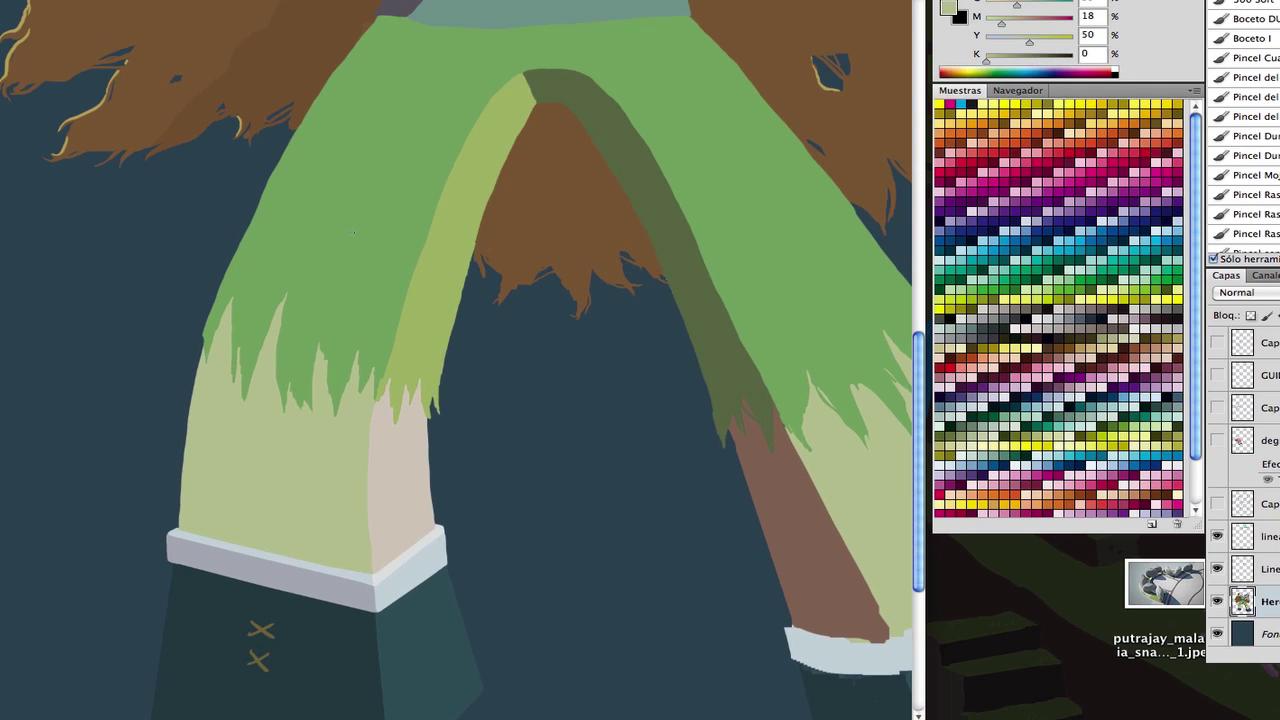
alt+click(346, 201)
scroll(324, 296, up, 2)
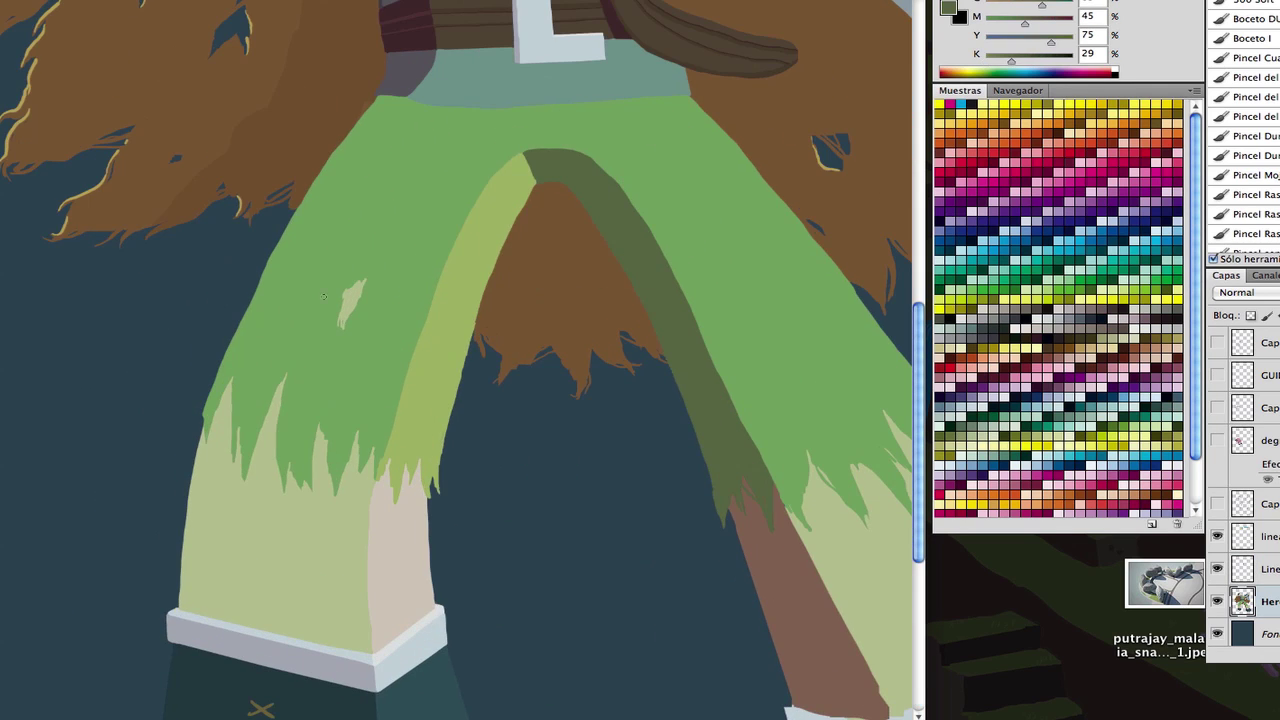
scroll(339, 326, down, 2)
scroll(193, 266, up, 3)
- Redraw the upper edge of the right boot's cuff as clean straight lines with the sampled colours
alt+click(193, 266)
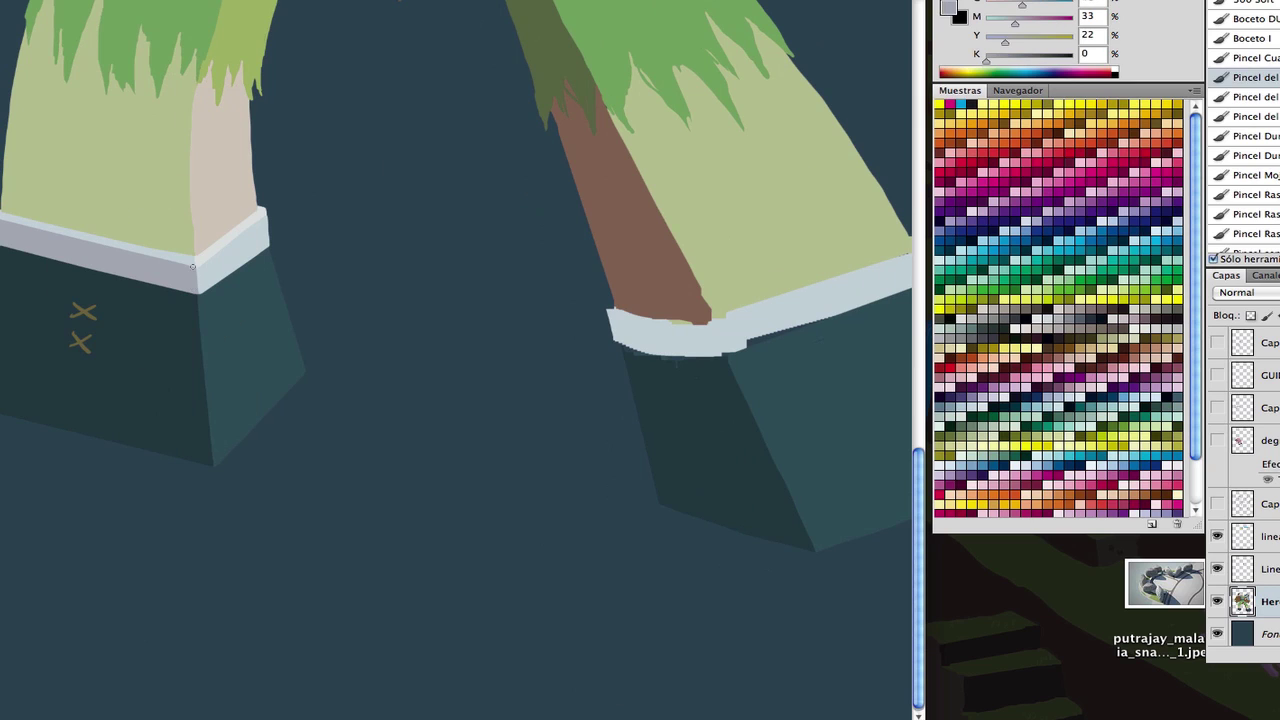
scroll(200, 330, up, 2)
alt+click(580, 300)
scroll(560, 370, down, 2)
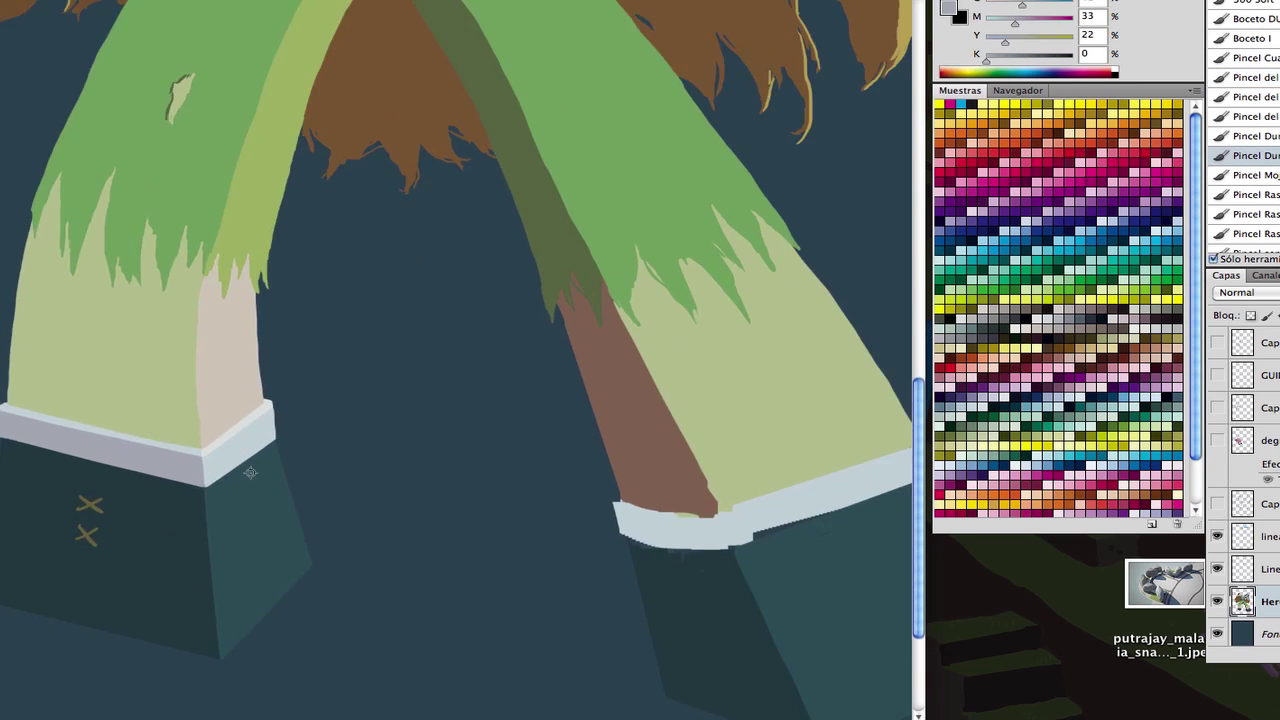
scroll(500, 400, up, 2)
alt+click(500, 404)
shift+click(806, 300)
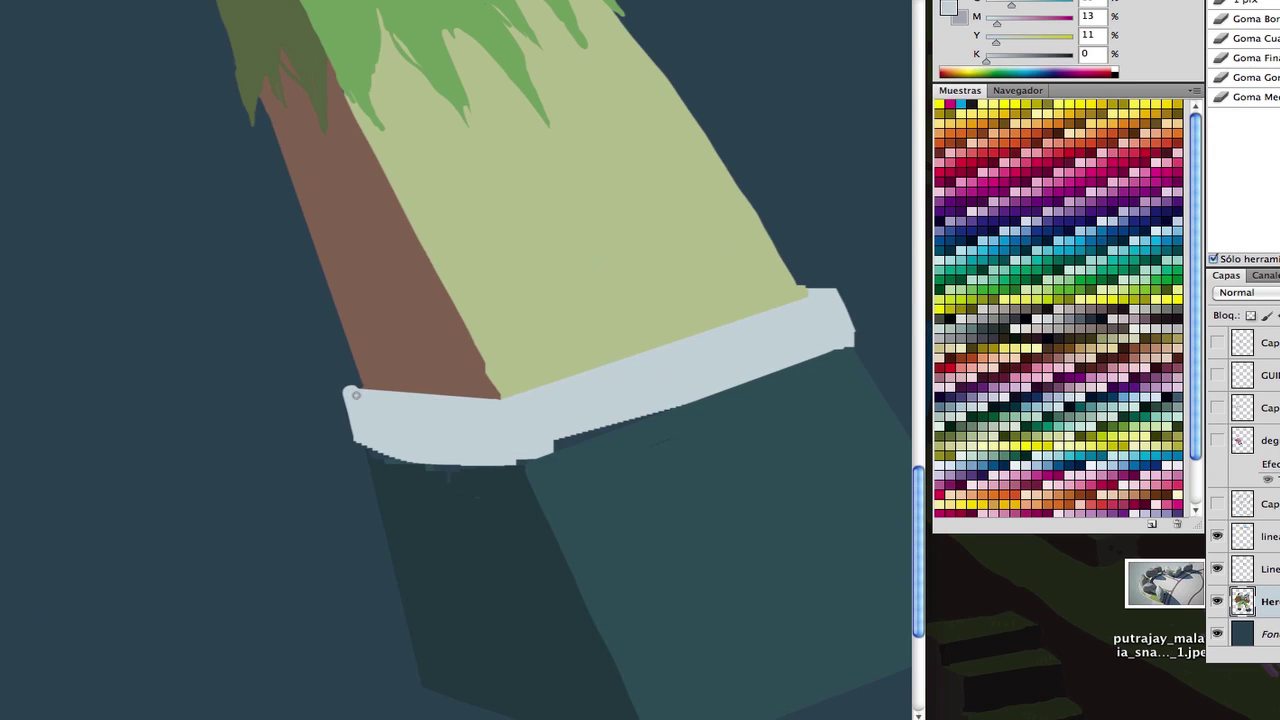
- Straighten the lower edge of the right cuff where it meets the boot's two dark faces
mouse_move(526, 464)
mouse_down()
mouse_move(439, 274)
mouse_move(284, 260)
mouse_up()
alt+click(439, 274)
shift+click(760, 163)
alt+click(700, 140)
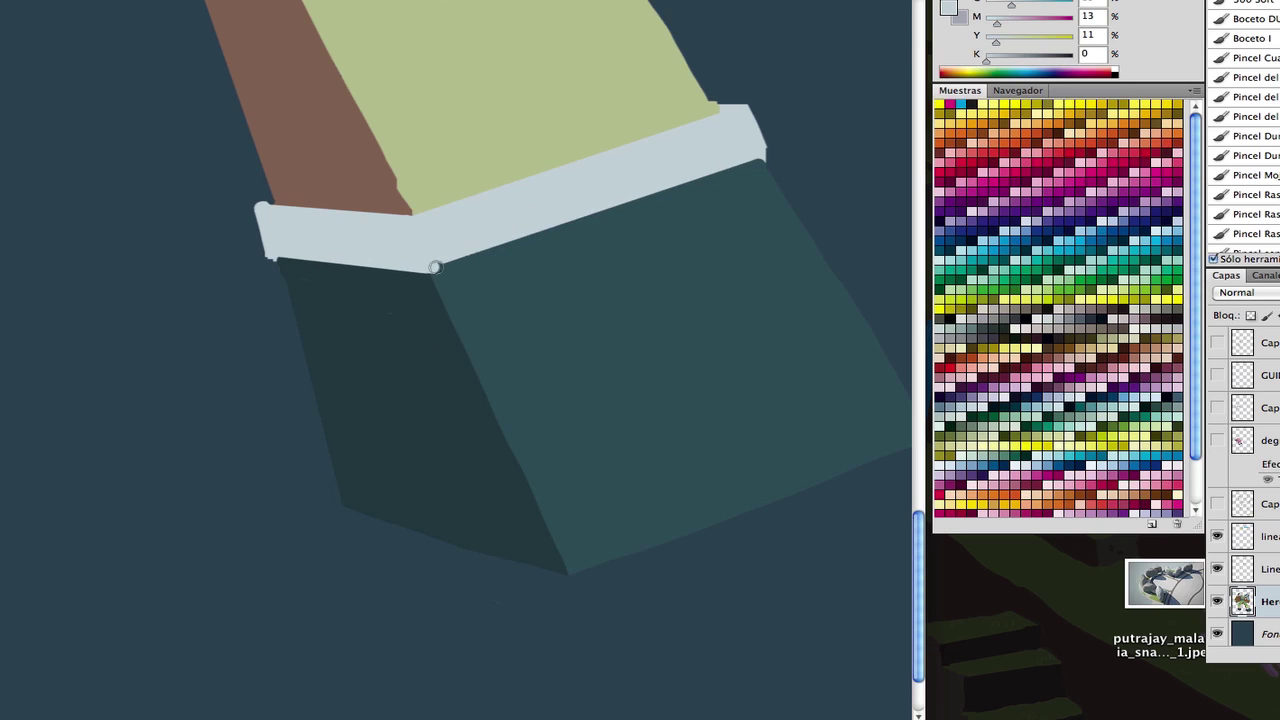
- Paint the narrow inner face of the right boot's cuff mauve-grey, leaving a light strip along its upper edge
drag(706, 75, 416, 143)
key(e)
scroll(416, 143, up, 3)
key(b)
mouse_move(40, 413)
mouse_down()
mouse_move(438, 318)
mouse_move(290, 350)
mouse_up()
right_click(438, 367)
key(Return)
mouse_move(438, 367)
mouse_down()
mouse_move(640, 380)
mouse_move(440, 370)
mouse_up()
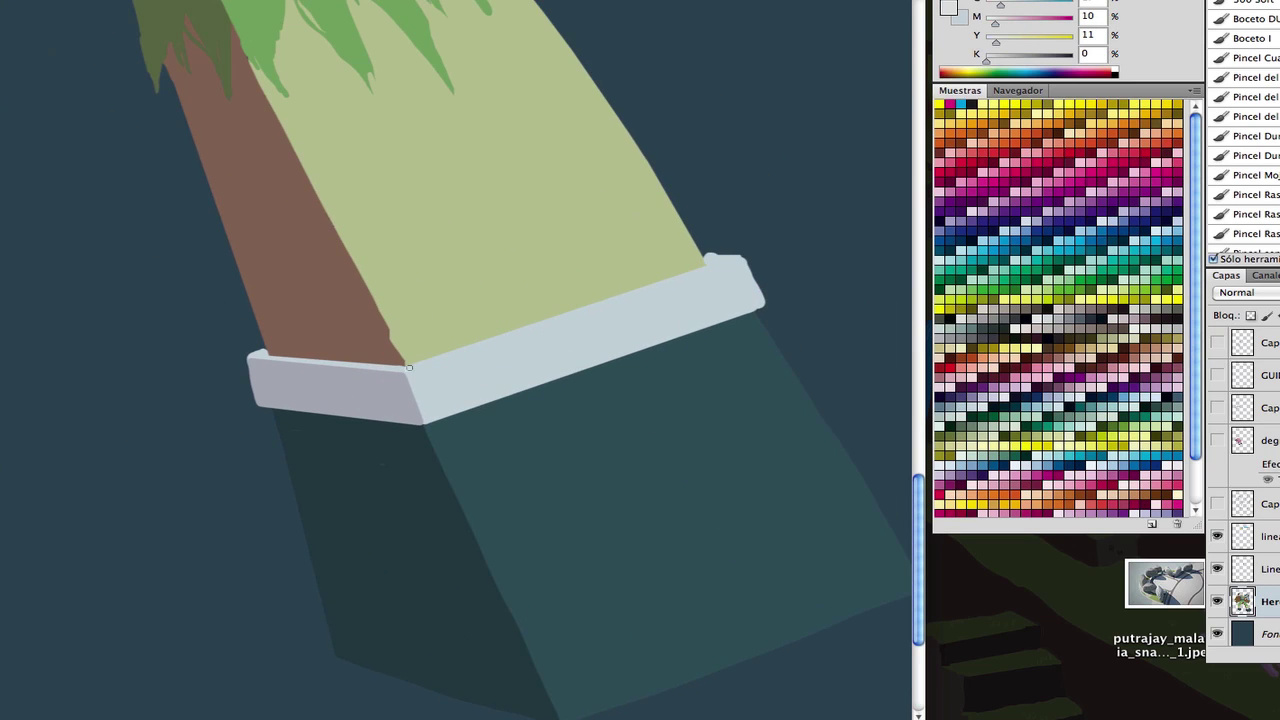
- Paint a paler highlight strip along the right cuff's wide face and trim its outer corner with the eraser
alt+click(588, 316)
scroll(588, 316, up, 2)
alt+click(530, 292)
key(e)
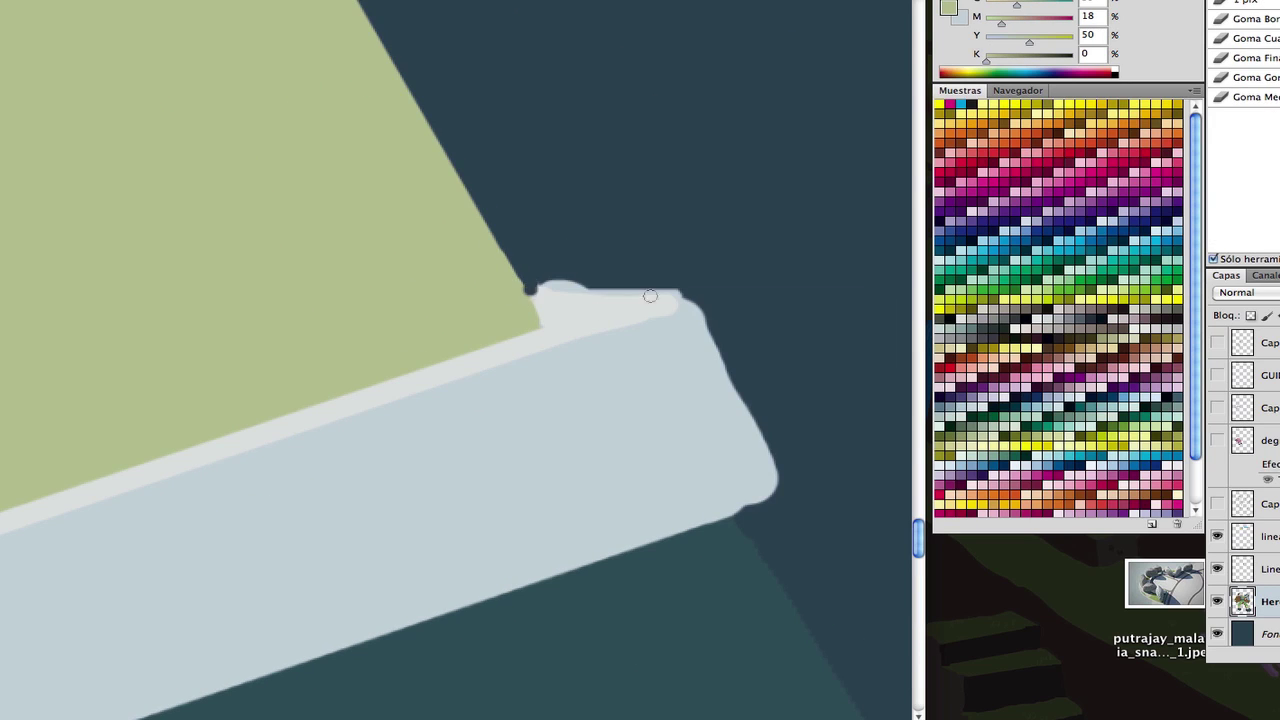
drag(772, 488, 696, 298)
key(b)
scroll(537, 280, down, 3)
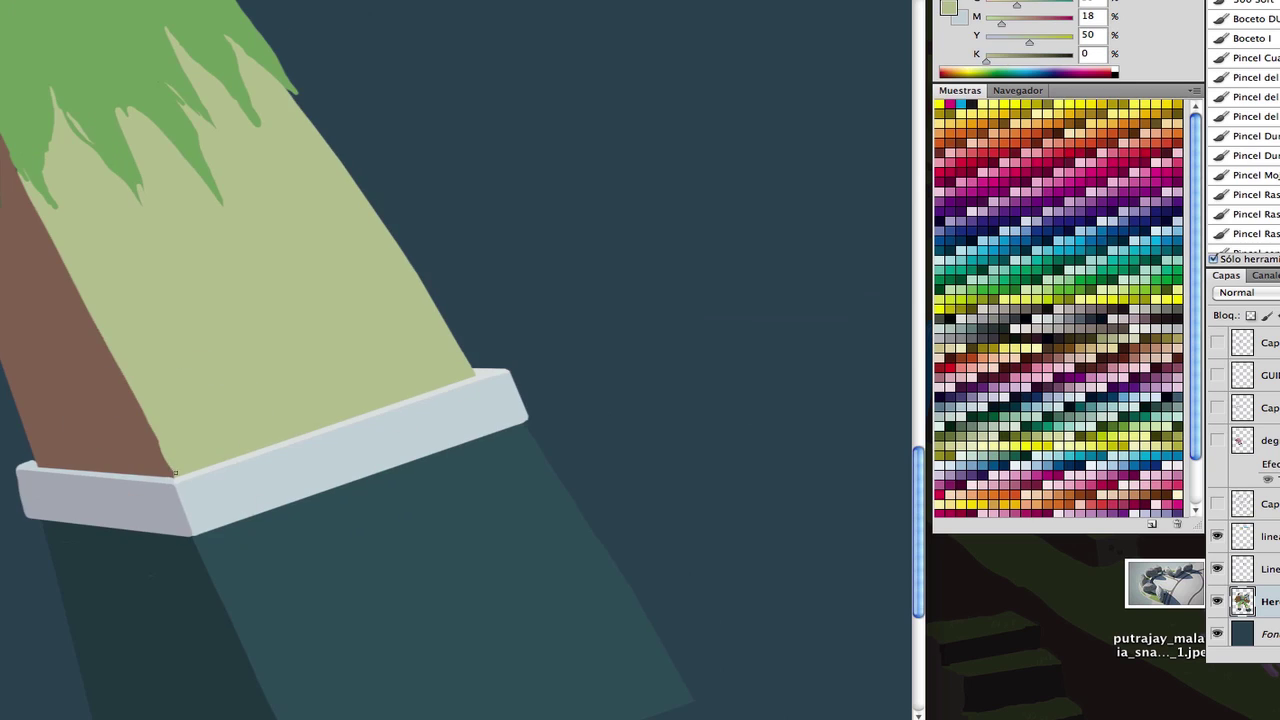
- Clean up the leg edge above the right cuff and the boot's inner face with the sampled colours
scroll(172, 380, up, 2)
alt+click(249, 500)
scroll(249, 500, down, 1)
scroll(240, 394, down, 3)
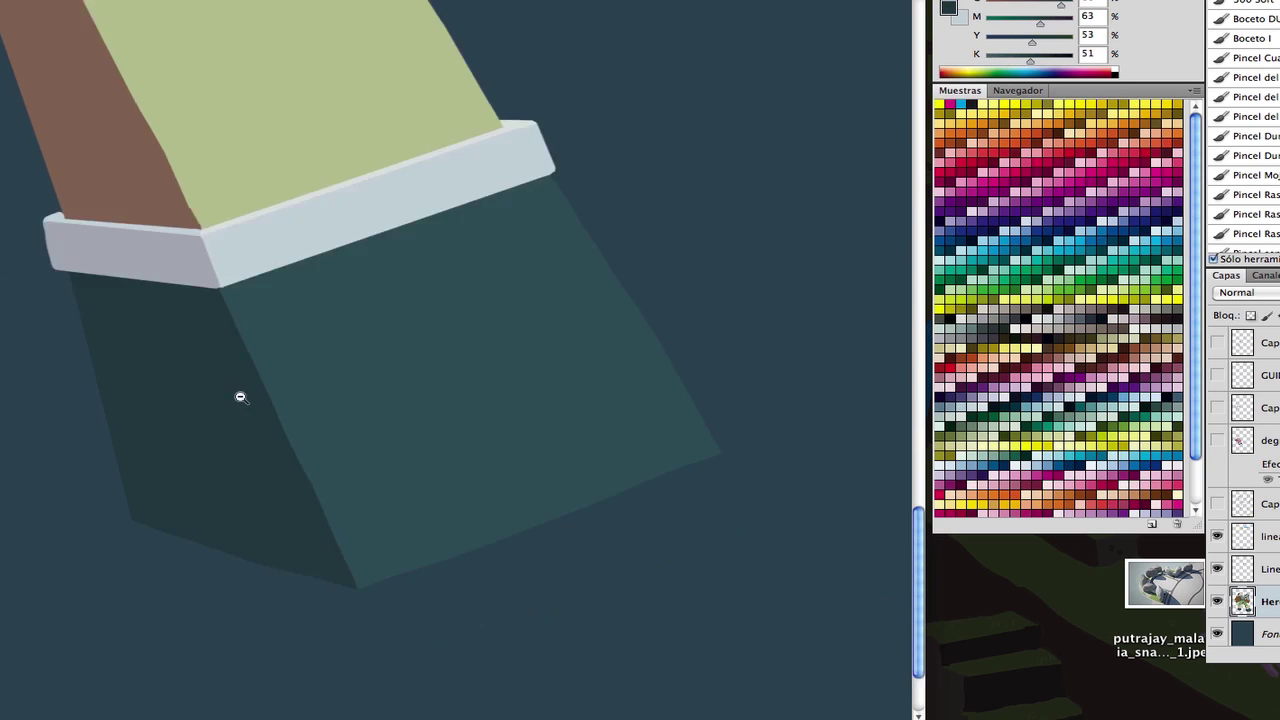
scroll(240, 394, down, 3)
- Draw two olive-brown X-shaped stitches on the right boot's wide face on the line layer and refine them with the eraser
key(alt+bracketright)
scroll(625, 453, up, 3)
right_click(625, 453)
key(Escape)
scroll(614, 449, down, 2)
right_click(622, 346)
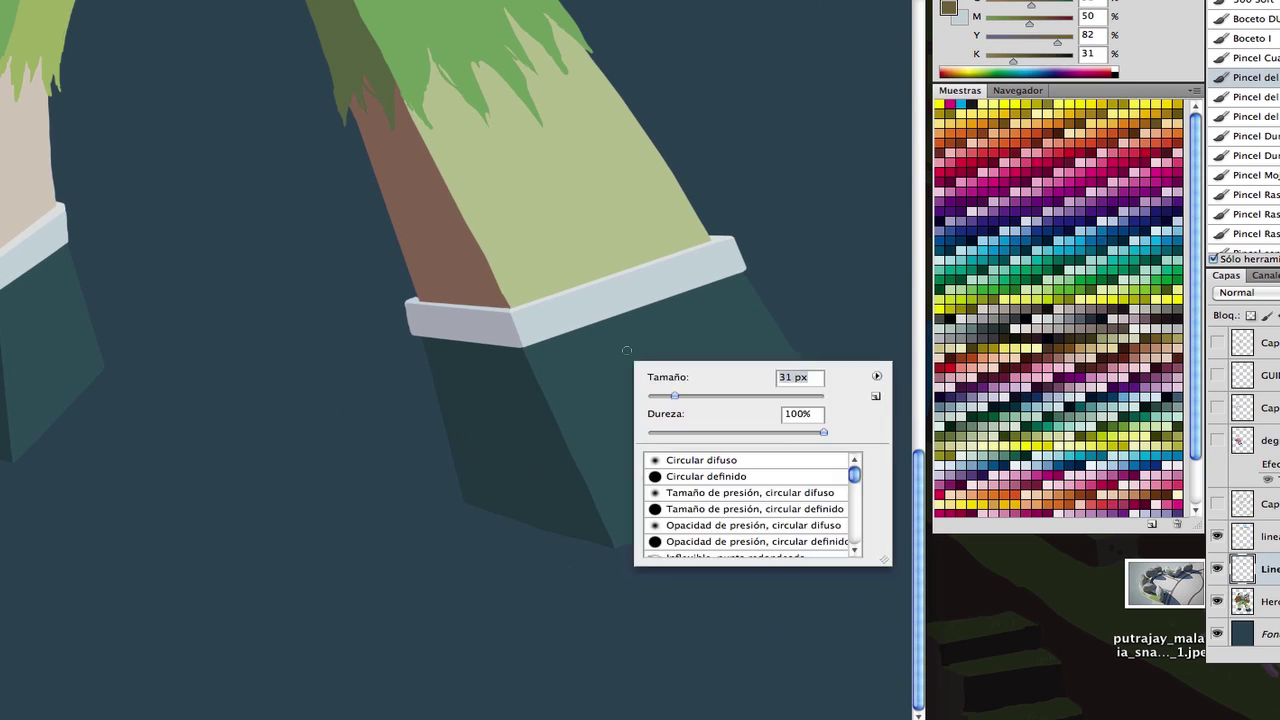
key(Escape)
drag(648, 346, 676, 356)
mouse_move(668, 336)
mouse_down()
mouse_move(656, 372)
mouse_move(696, 414)
mouse_up()
scroll(690, 410, up, 2)
key(e)
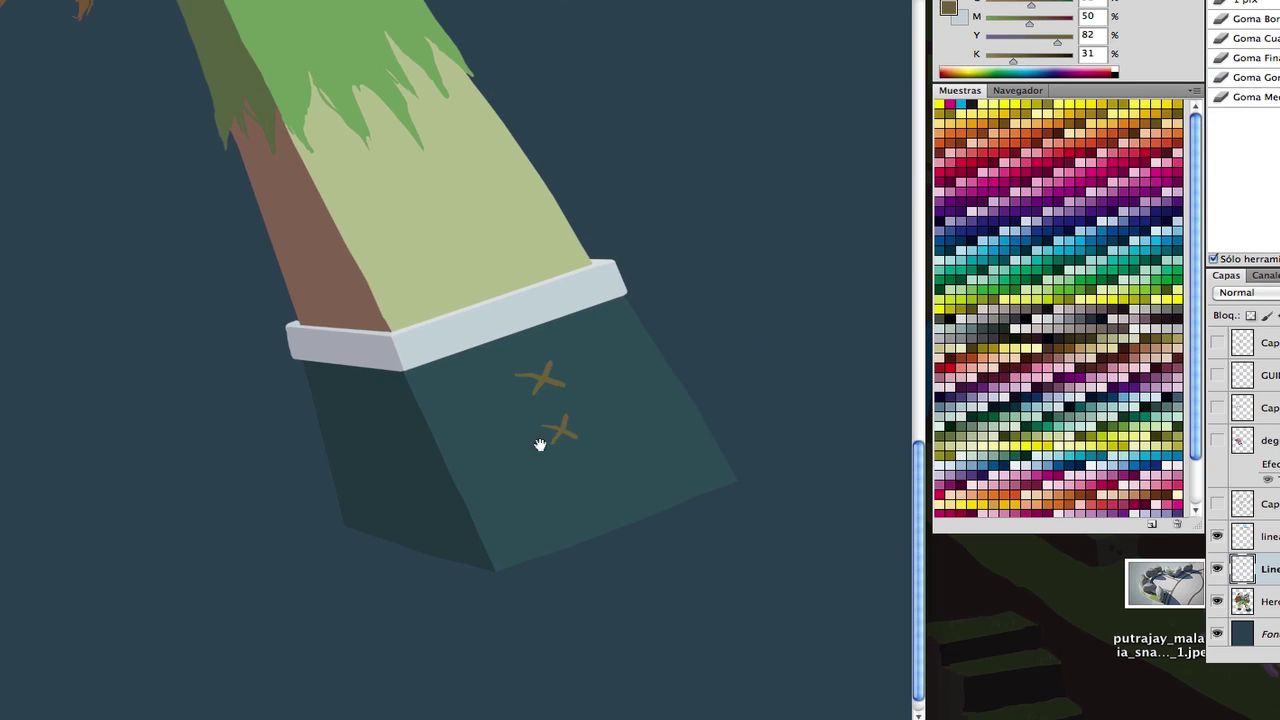
- Paint a shadow below the hanging belt end, mauve-grey on the tunic and dark olive on the trousers
scroll(540, 444, down, 4)
key(b)
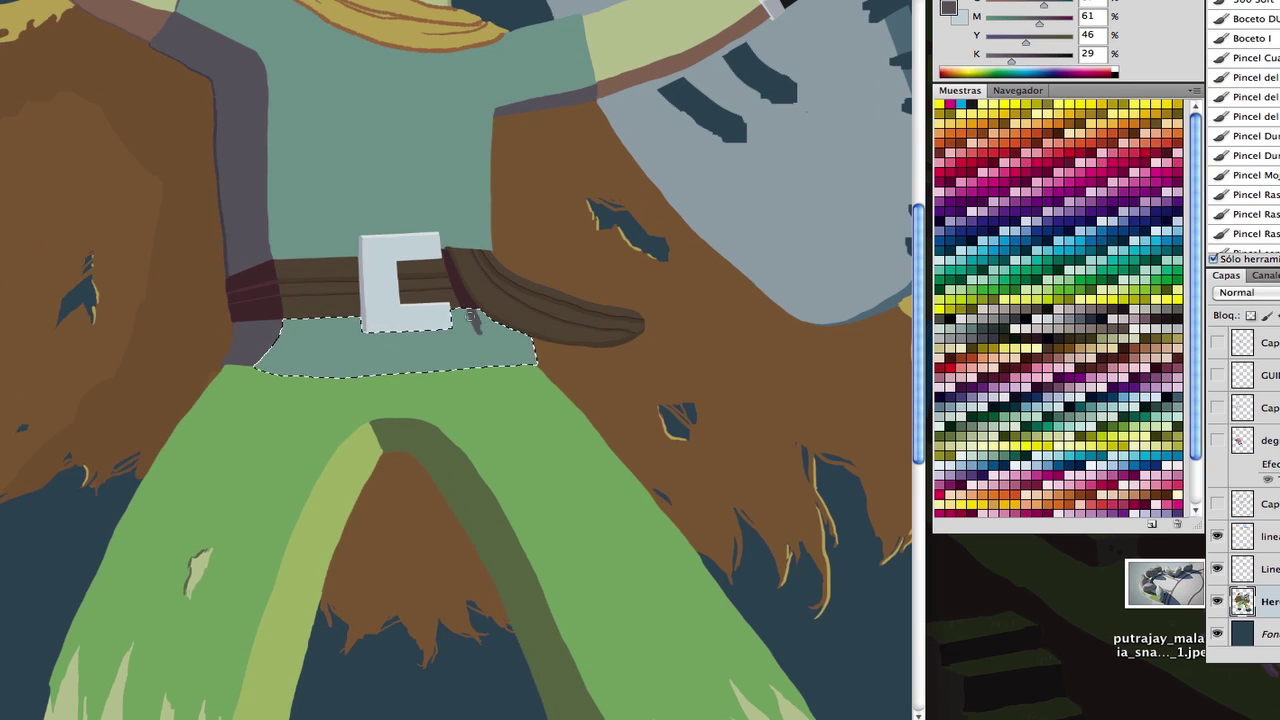
drag(475, 320, 516, 360)
alt+click(457, 486)
key(super+d)
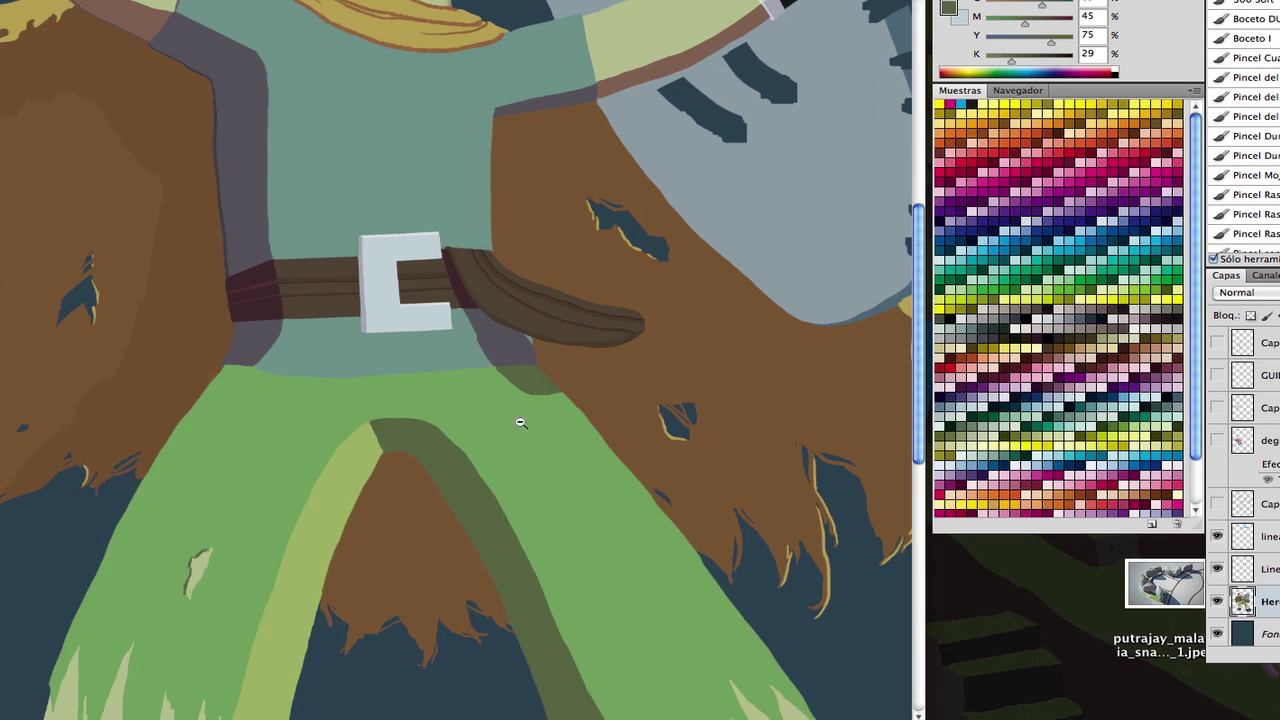
key(super+minus)
scroll(517, 600, down, 5)
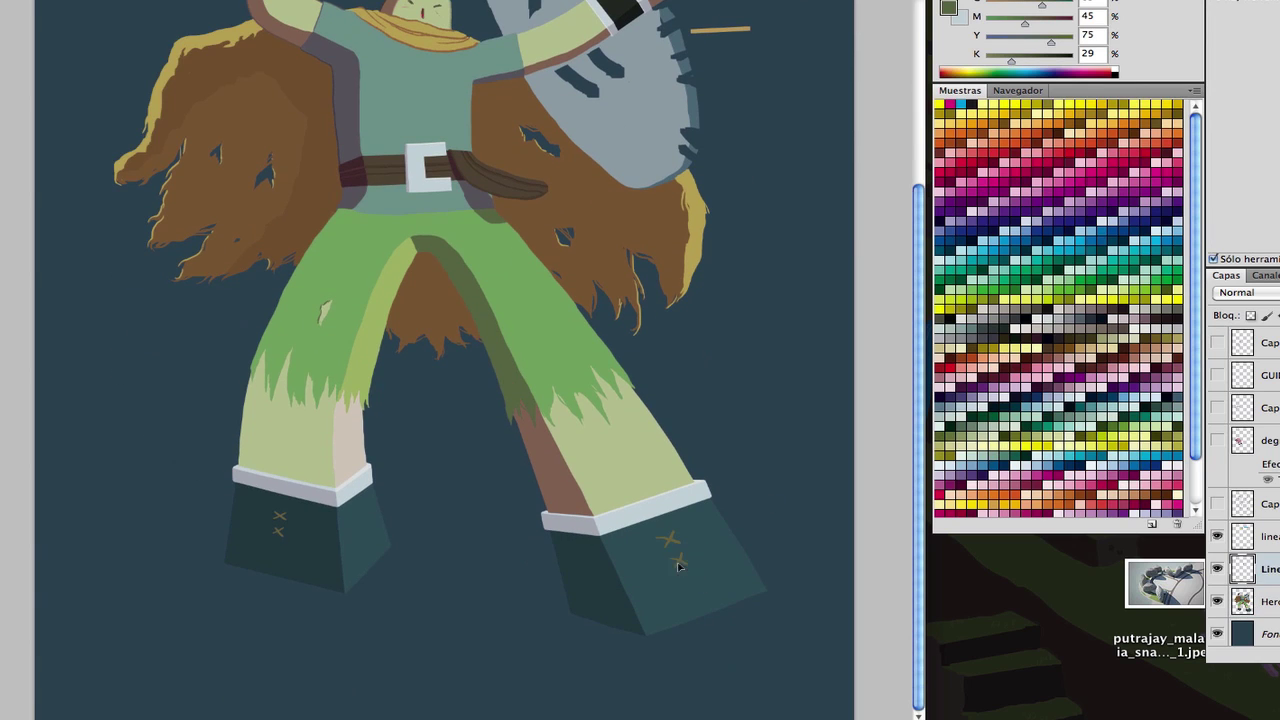
- Clean up the join between the sleeve, the shield arm's brown underside and the shield with the sampled colours
scroll(678, 566, up, 5)
key(super+plus)
key(super+plus)
alt+click(371, 300)
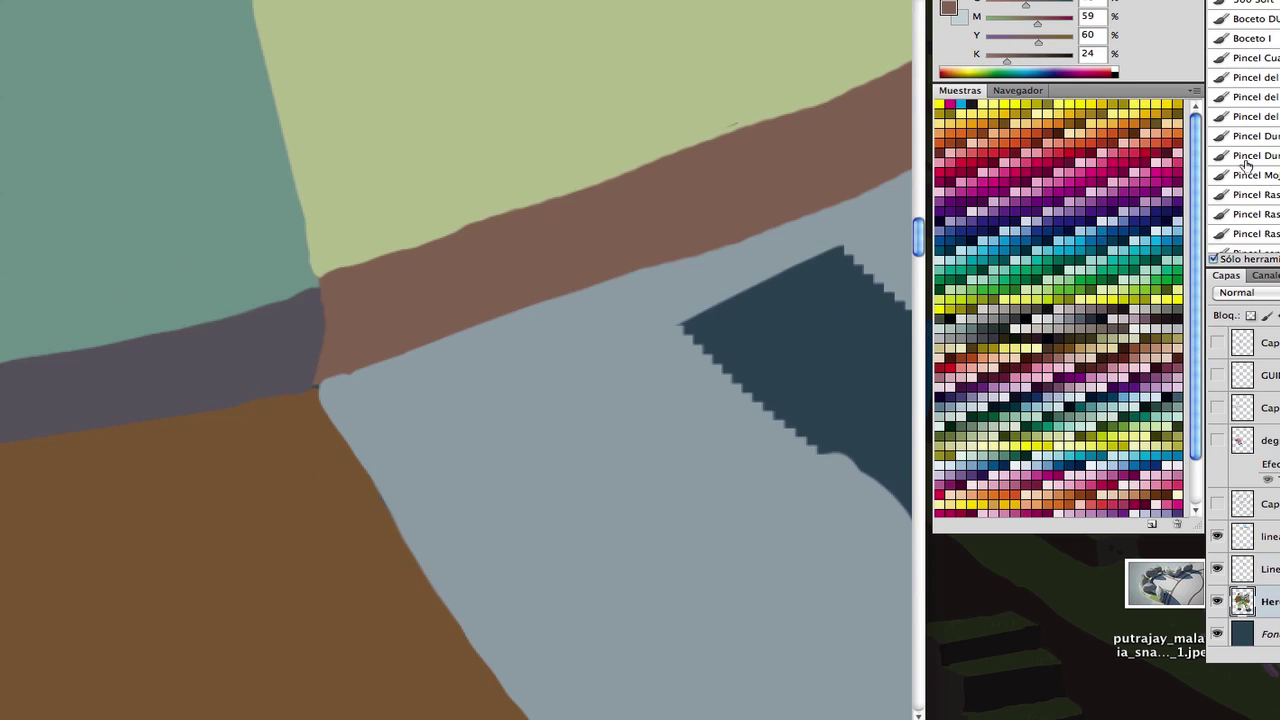
alt+click(317, 381)
scroll(320, 360, up, 3)
key(super+minus)
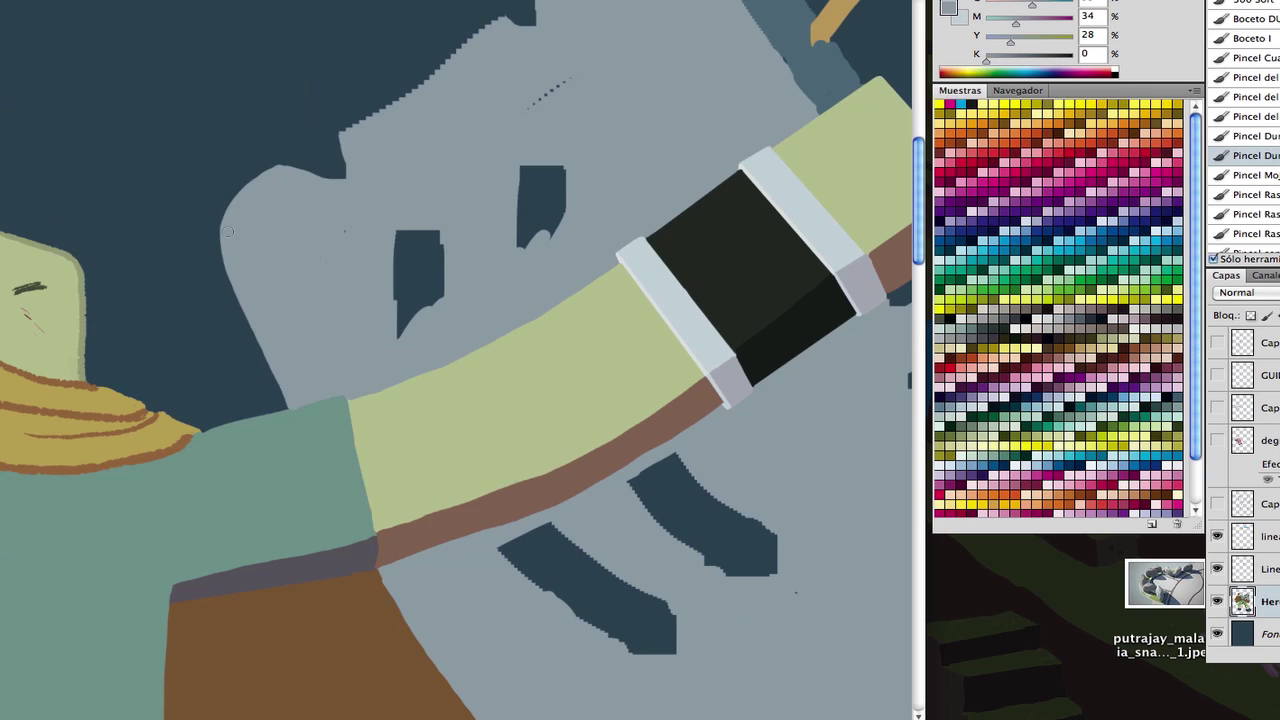
- Smooth the shield's jagged upper edge and fill the holes above the arm with the sampled shield grey
scroll(227, 232, up, 3)
alt+click(303, 268)
right_click(341, 279)
key(Return)
scroll(330, 290, up, 2)
alt+click(321, 294)
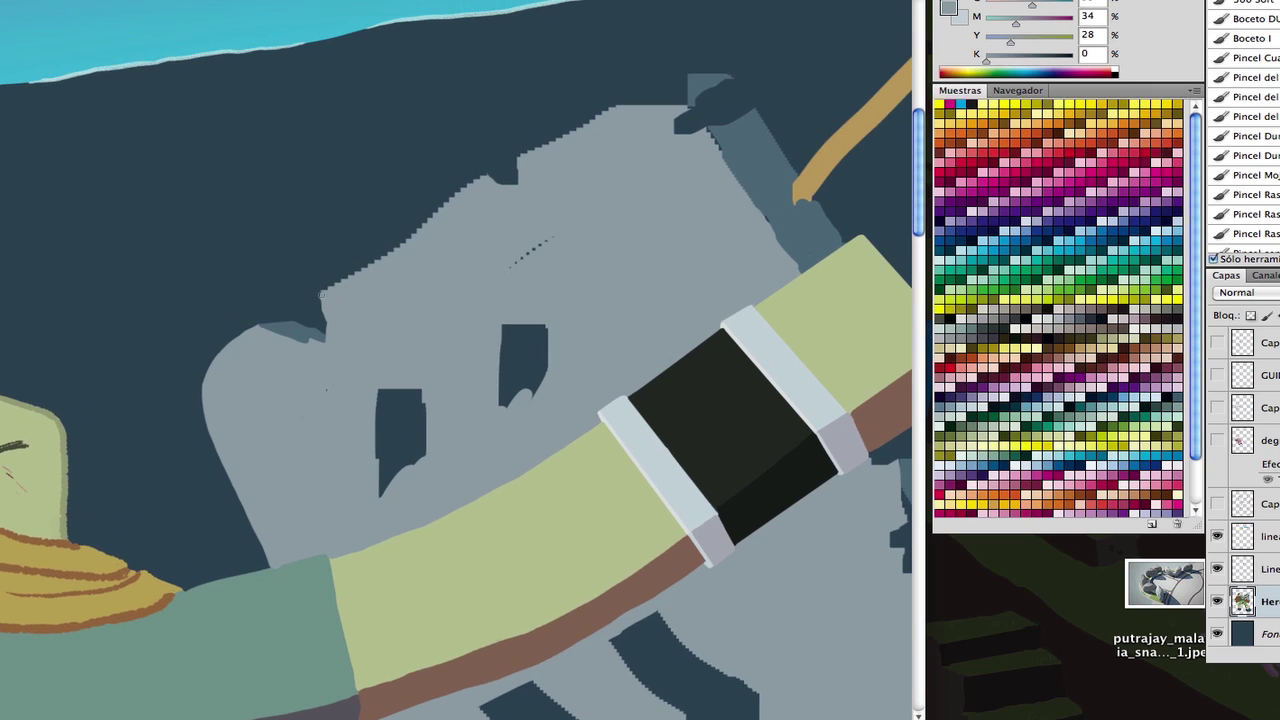
mouse_move(415, 222)
mouse_down()
mouse_move(494, 176)
mouse_move(520, 178)
mouse_up()
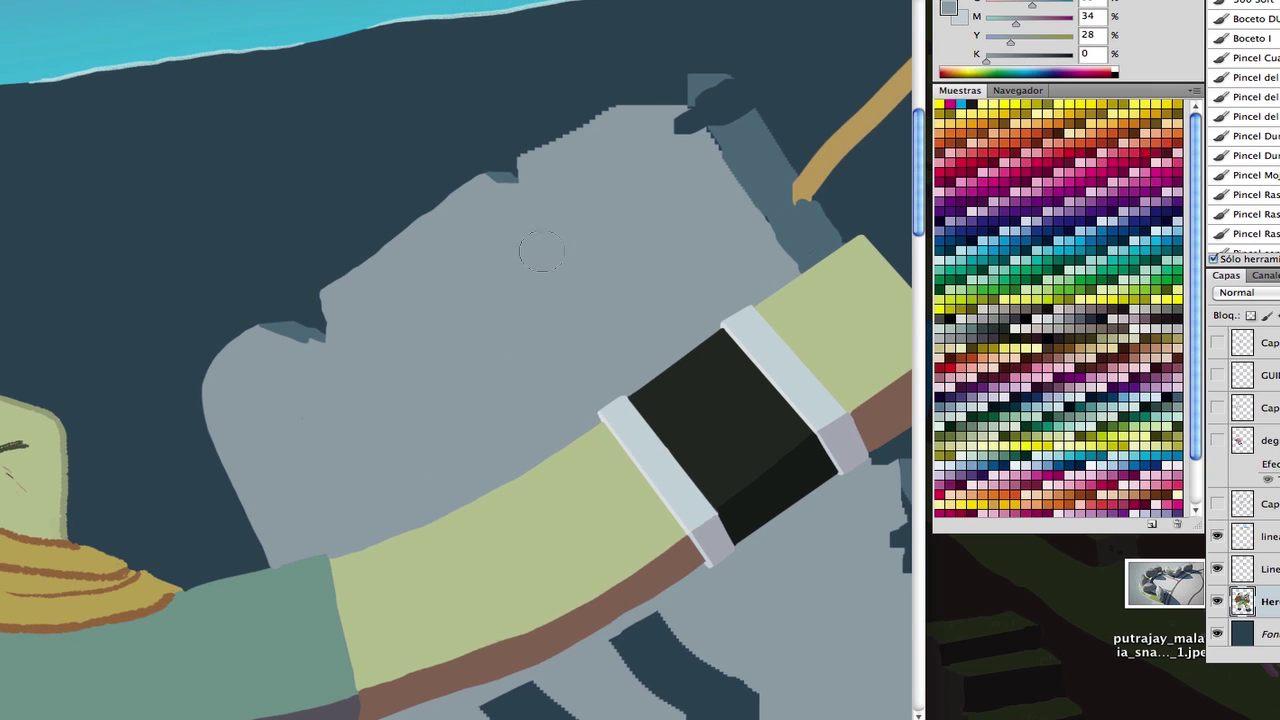
- Round off the shield's top corner and its blue-grey rim into a smooth continuous outline
scroll(450, 300, up, 3)
scroll(450, 300, right, 3)
mouse_move(385, 330)
mouse_down()
mouse_move(529, 230)
mouse_move(395, 295)
mouse_move(576, 298)
mouse_move(470, 283)
mouse_move(495, 219)
mouse_move(596, 227)
mouse_move(578, 265)
mouse_move(536, 229)
mouse_move(649, 311)
mouse_move(554, 271)
mouse_up()
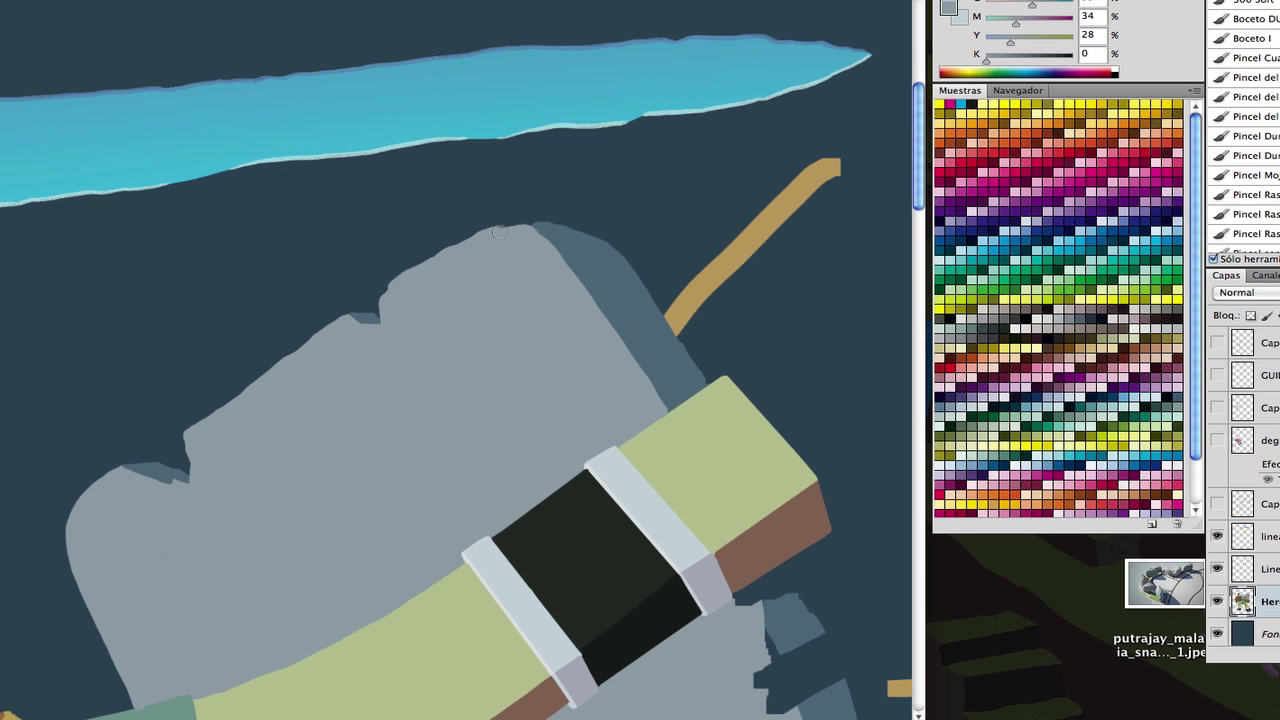
- Thin the upper ochre shaft beside the shield with the eraser and tidy the rim where they meet
key(e)
drag(835, 165, 675, 325)
key(b)
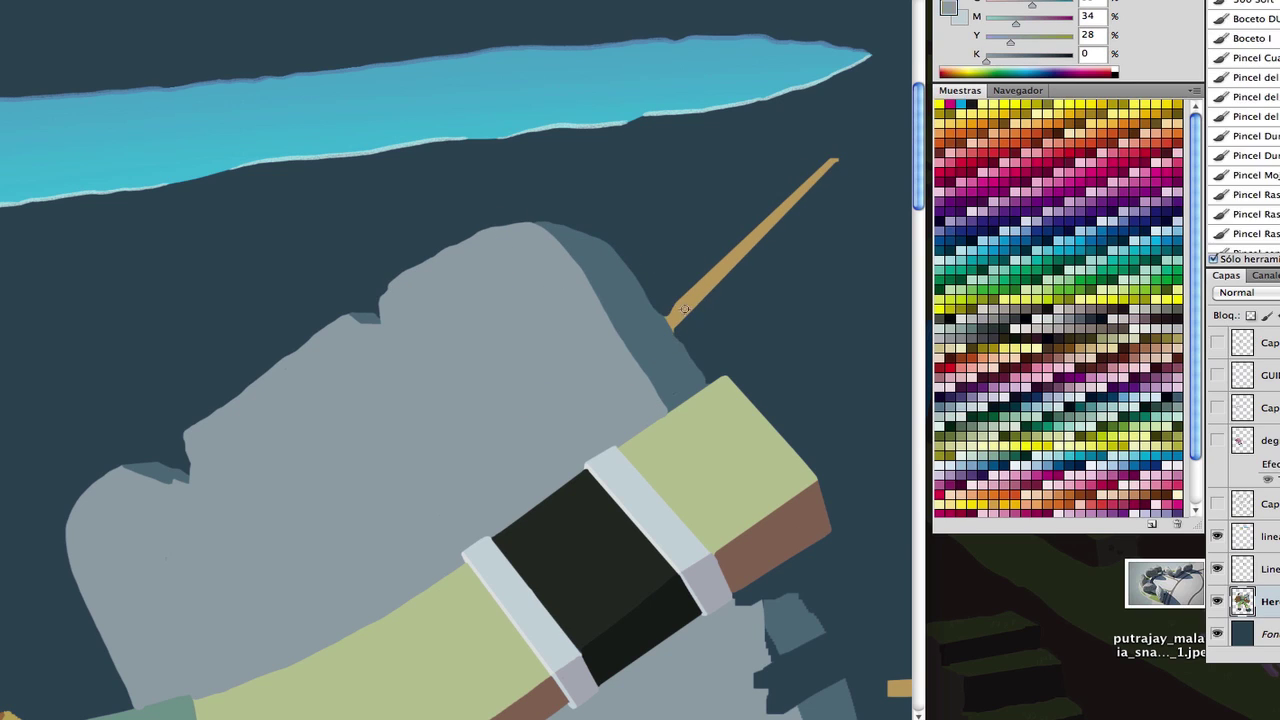
alt+click(669, 303)
key(e)
key(b)
- Fill the slits below the arm with shield grey and smooth the edge of the shield's face beside the rim
scroll(763, 238, down, 3)
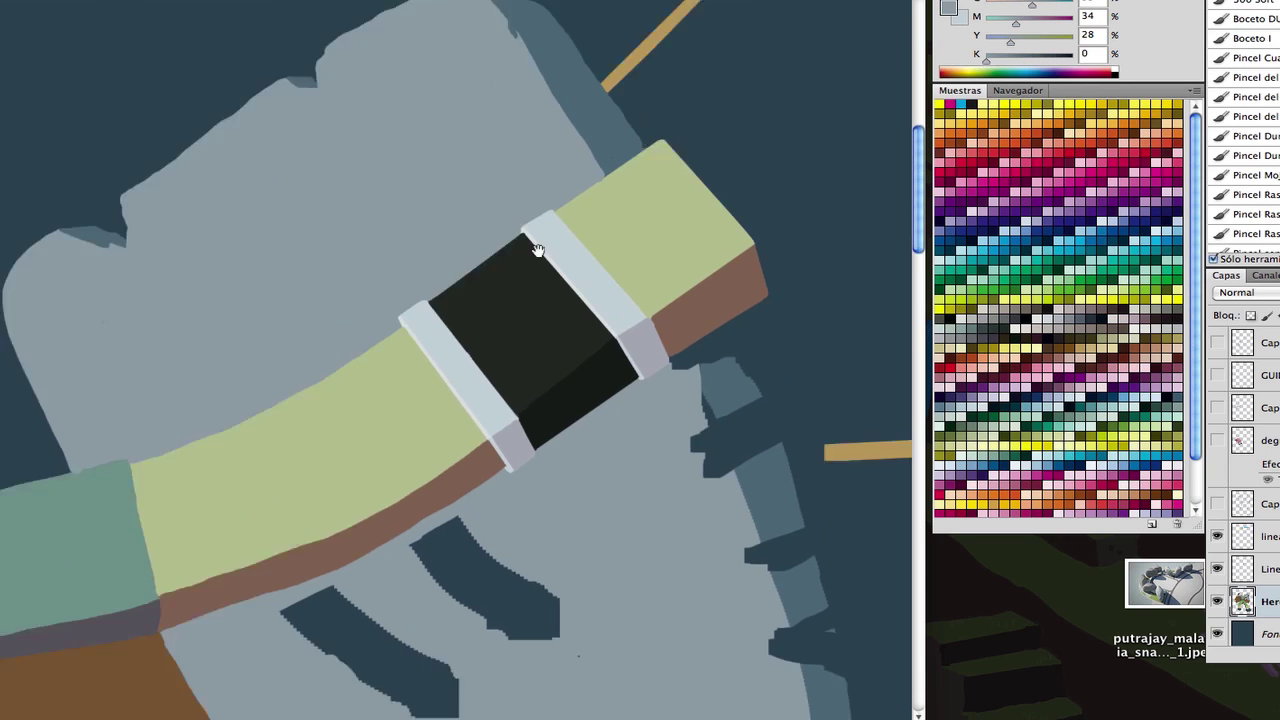
scroll(450, 250, right, 5)
alt+click(366, 105)
alt+click(466, 330)
scroll(489, 420, down, 5)
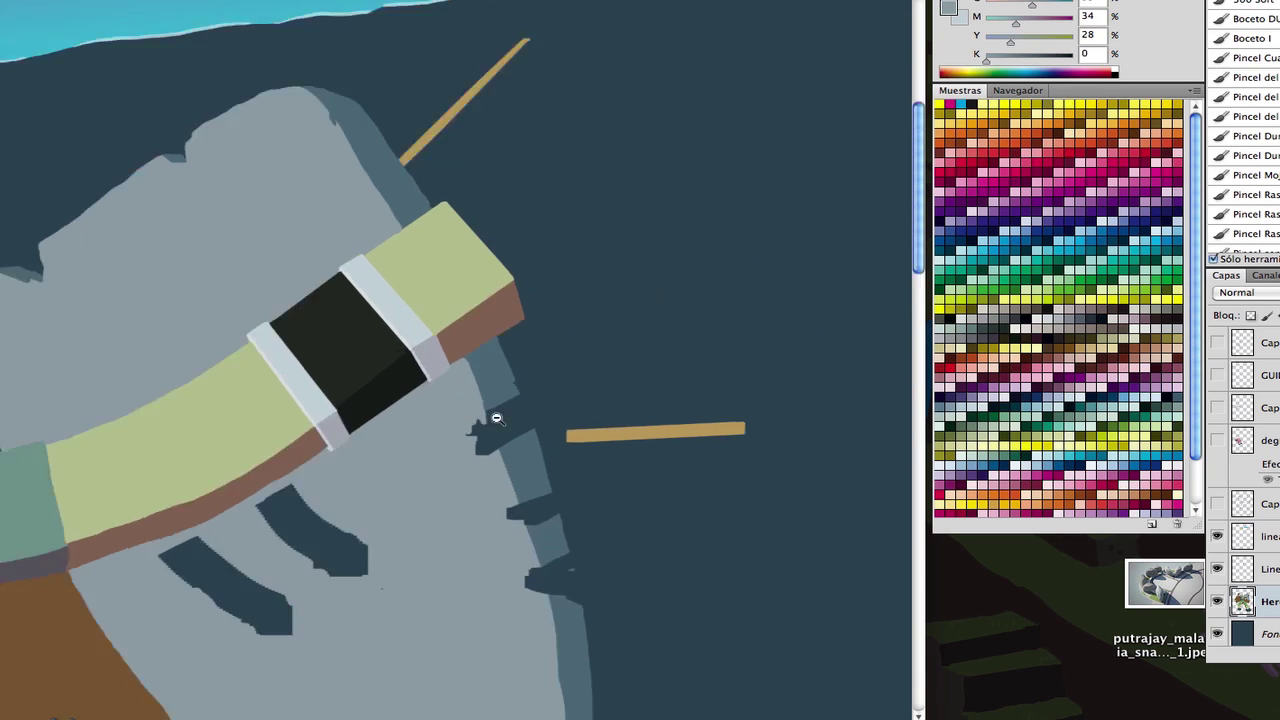
right_click(651, 432)
alt+click(467, 430)
mouse_move(466, 430)
mouse_down()
mouse_move(639, 519)
mouse_move(554, 498)
mouse_move(648, 356)
mouse_move(638, 339)
mouse_move(657, 489)
mouse_move(504, 364)
mouse_up()
- Fill the notches in the shield's rim with the sampled blue-grey and round the lower corner of its grey face
alt+click(634, 340)
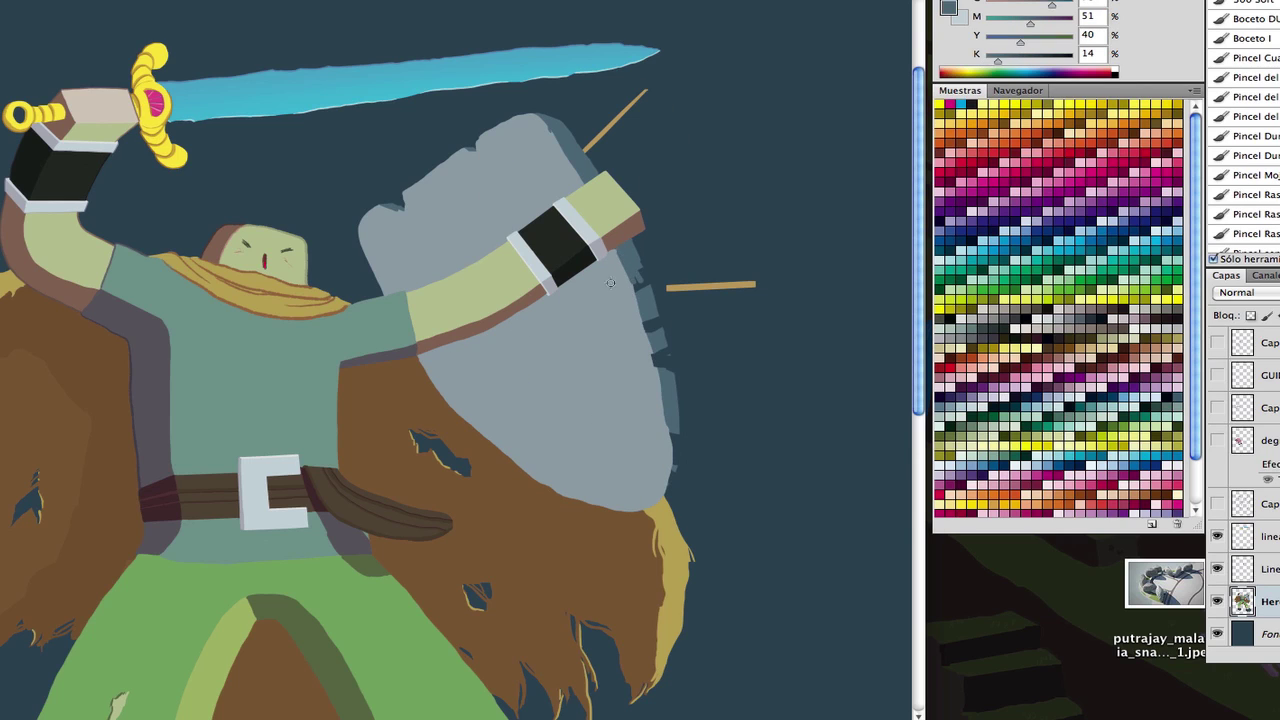
alt+click(651, 288)
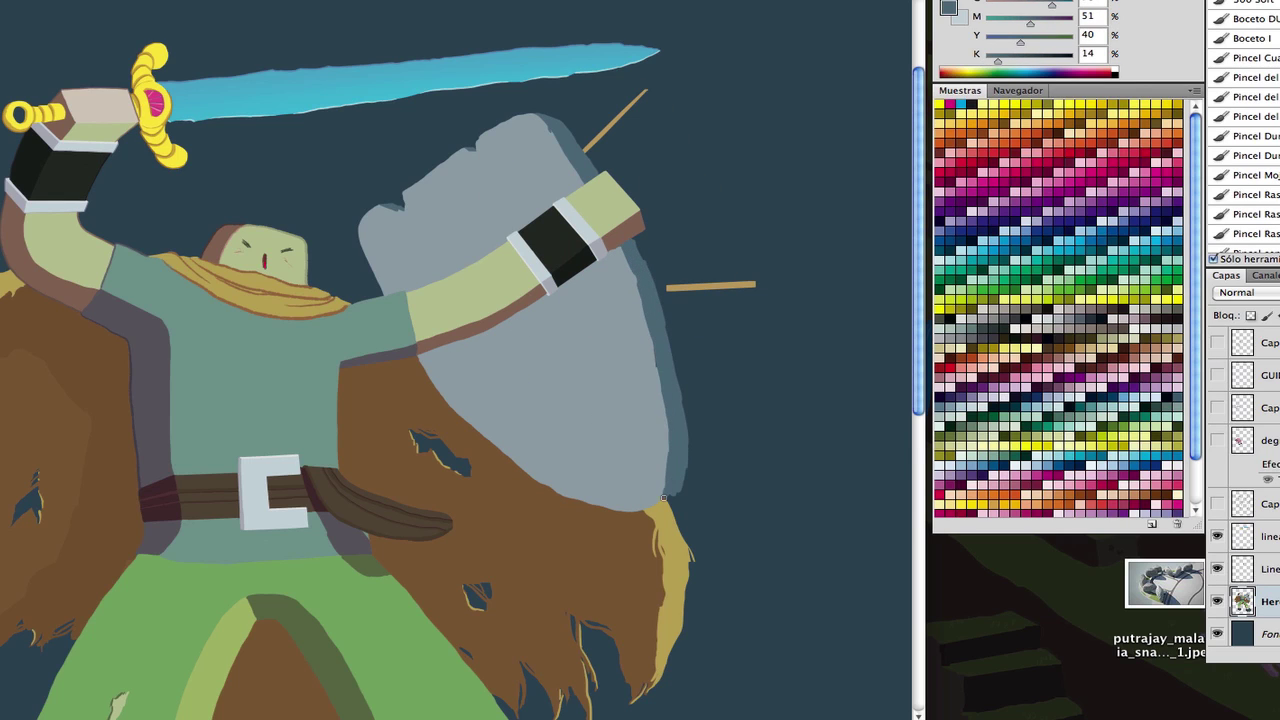
alt+click(647, 339)
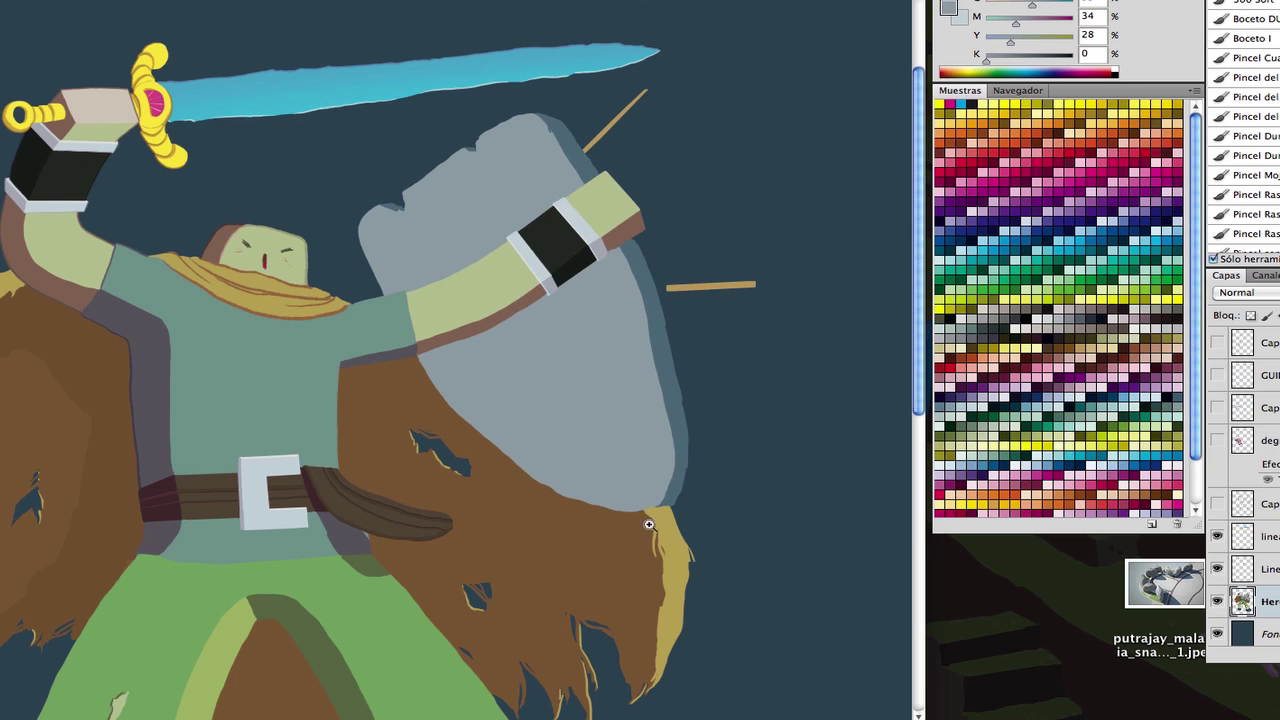
- Clean up the edge between the shield's lower tip and the cape with the sampled brown and ochre
scroll(648, 524, up, 2)
alt+click(582, 497)
alt+click(667, 484)
drag(667, 484, 688, 462)
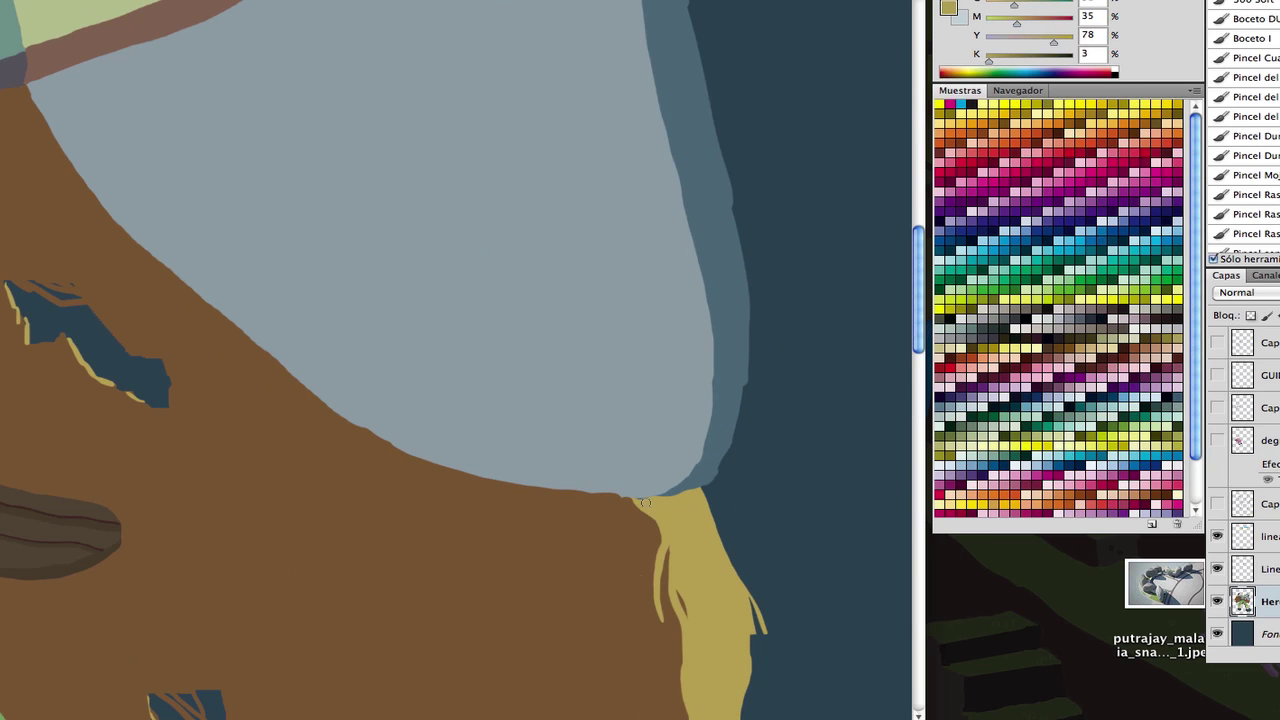
- Touch up the shield's tip and break its rim below the fist using the sampled face and rim greys
alt+click(612, 488)
key(e)
scroll(645, 502, down, 4)
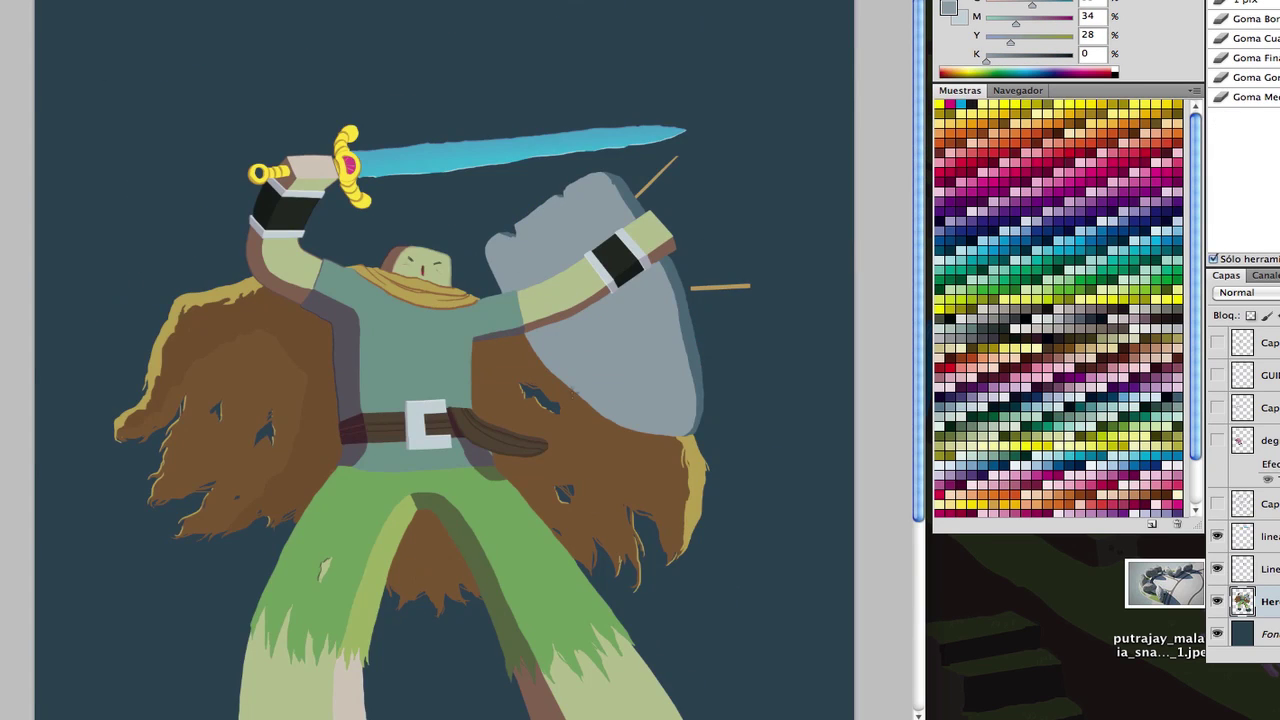
key(b)
alt+click(547, 360)
scroll(649, 409, down, 2)
scroll(650, 300, up, 5)
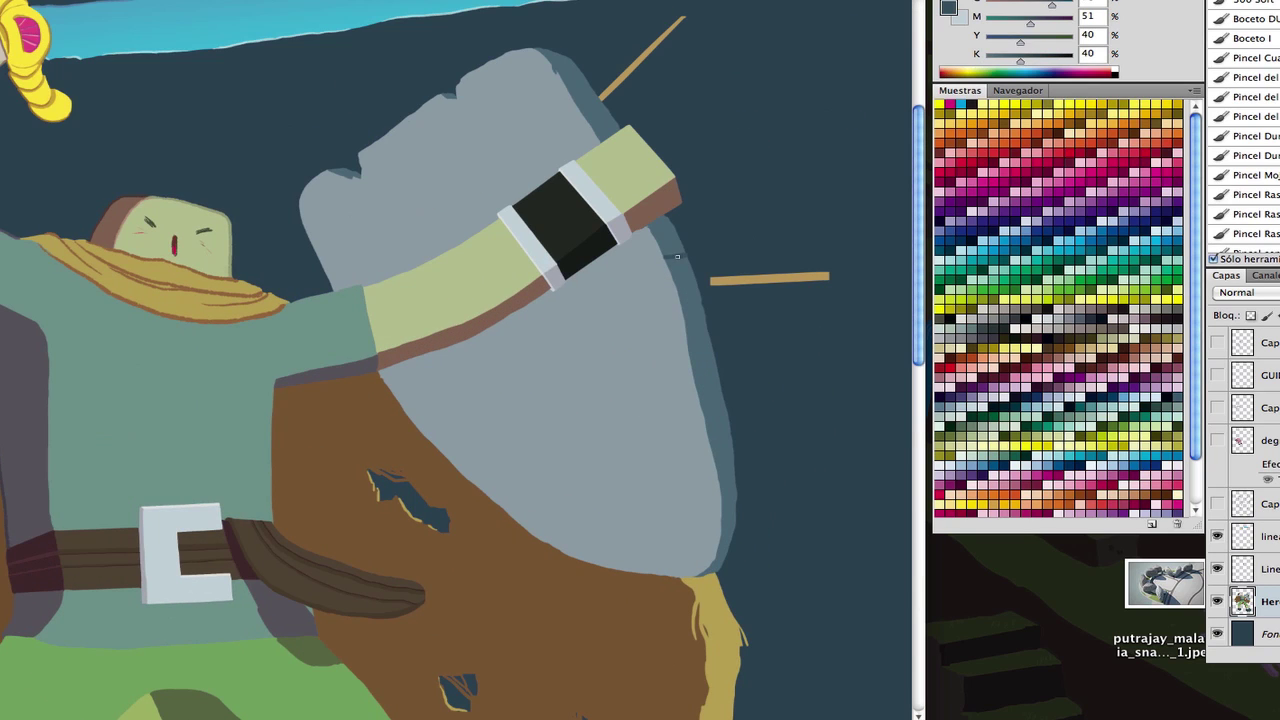
alt+click(677, 257)
key(e)
key(b)
scroll(648, 240, down, 2)
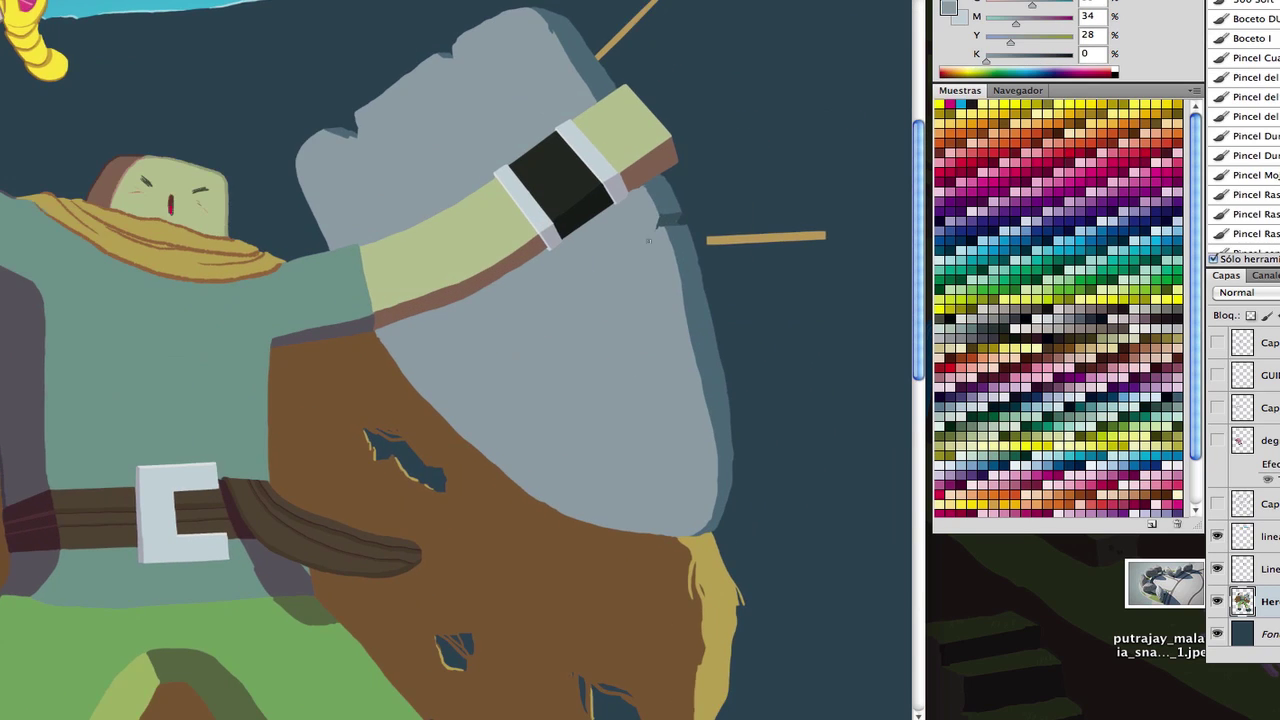
- Delete the old shield and the upper ochre shaft from the hero's layer
scroll(648, 240, down, 3)
right_click(652, 348)
click(700, 457)
drag(540, 200, 610, 170)
key(w)
click(672, 250)
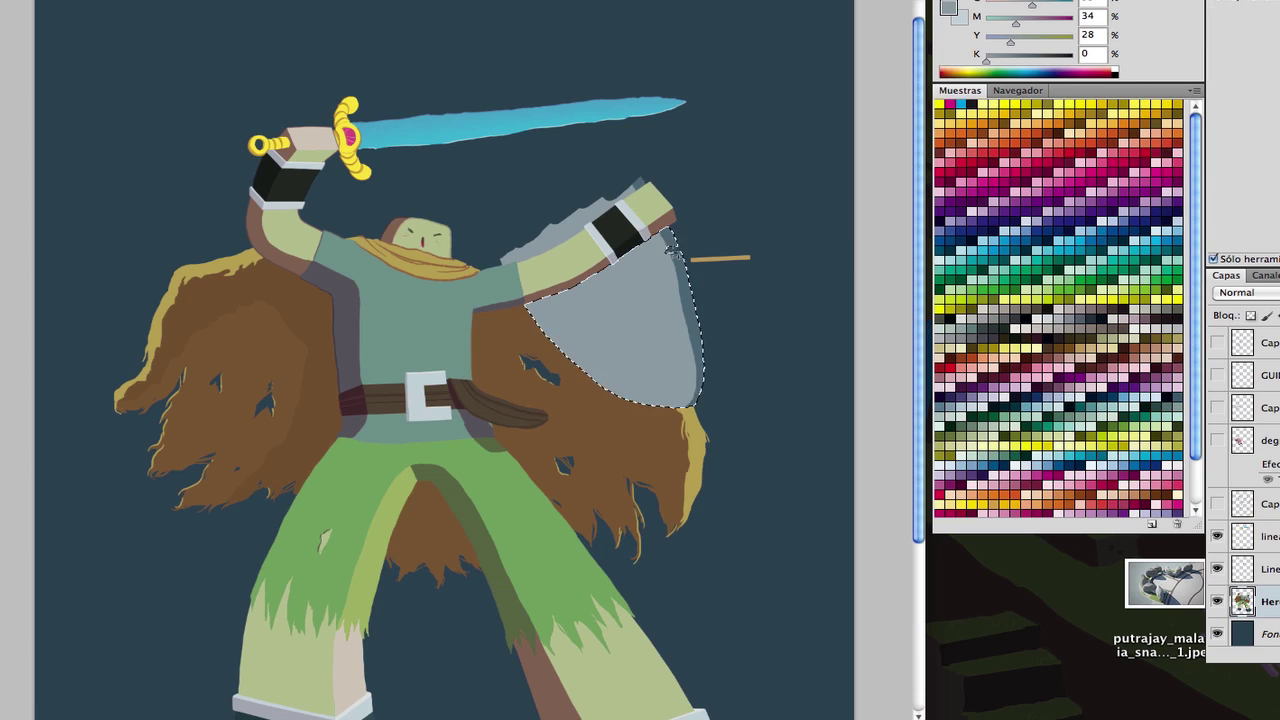
key(super+x)
scroll(566, 300, down, 2)
scroll(566, 300, up, 2)
- Create a new layer named Shield above the hero's layer
key(super+shift+n)
text(Shield)
key(Return)
key(super+0)
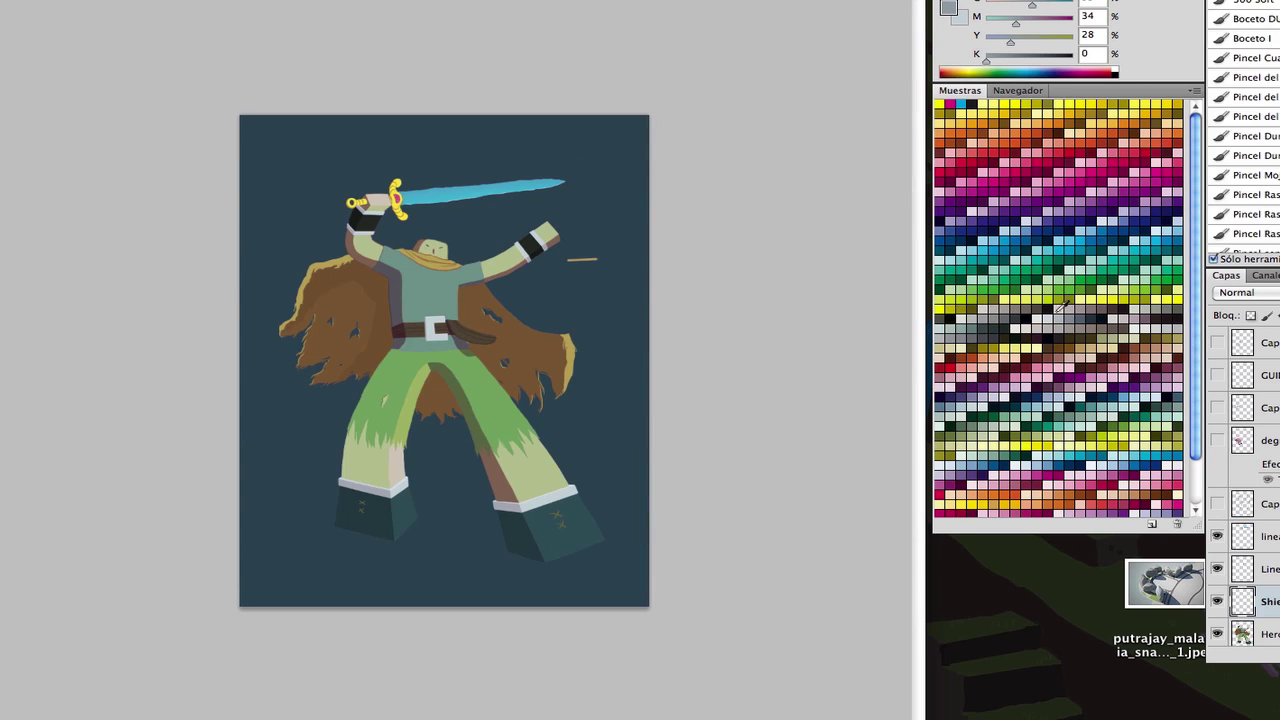
- Extend the cape below the outstretched arm on the hero's layer with the sampled brown
key(alt+bracketleft)
alt+click(540, 300)
mouse_move(540, 300)
mouse_down()
mouse_move(557, 335)
mouse_move(490, 308)
mouse_up()
scroll(490, 308, up, 2)
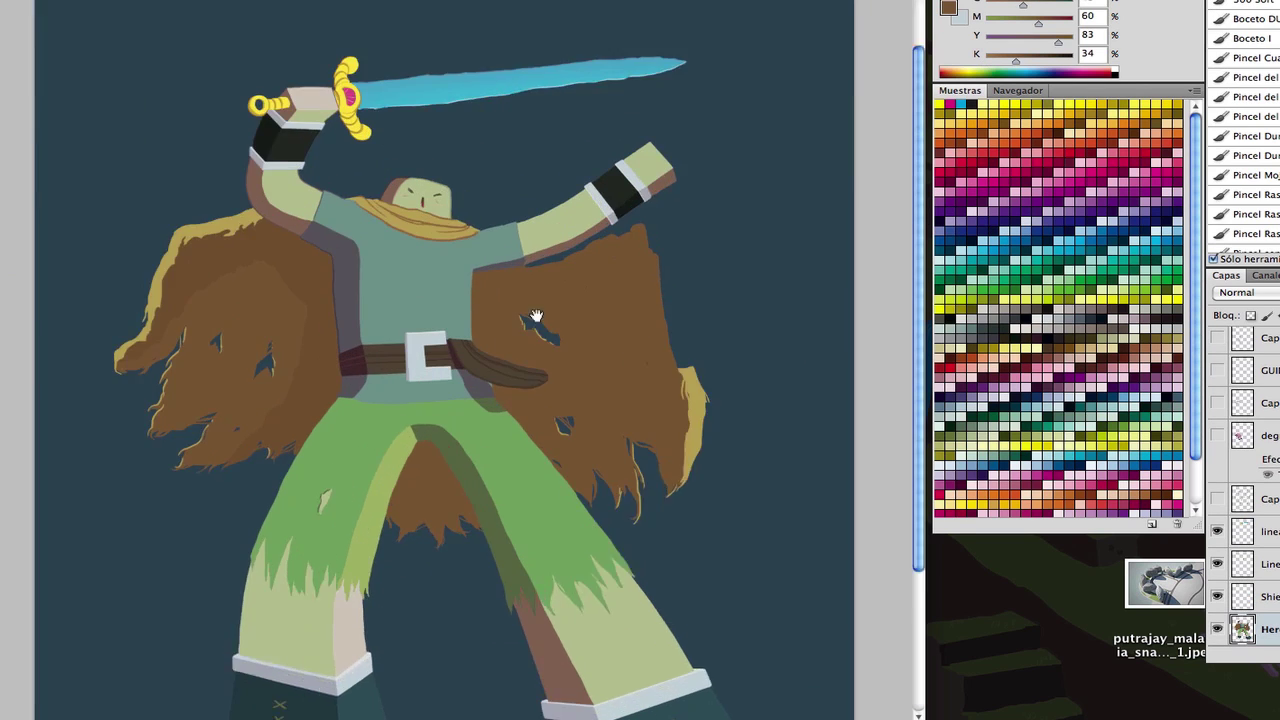
- Round the extended cape's outer edge and paint an ochre border along it from the arm to the existing border
scroll(536, 316, up, 2)
key(super+shift+d)
right_click(590, 352)
key(e)
mouse_move(680, 210)
mouse_down()
mouse_move(530, 210)
mouse_move(680, 505)
mouse_up()
key(b)
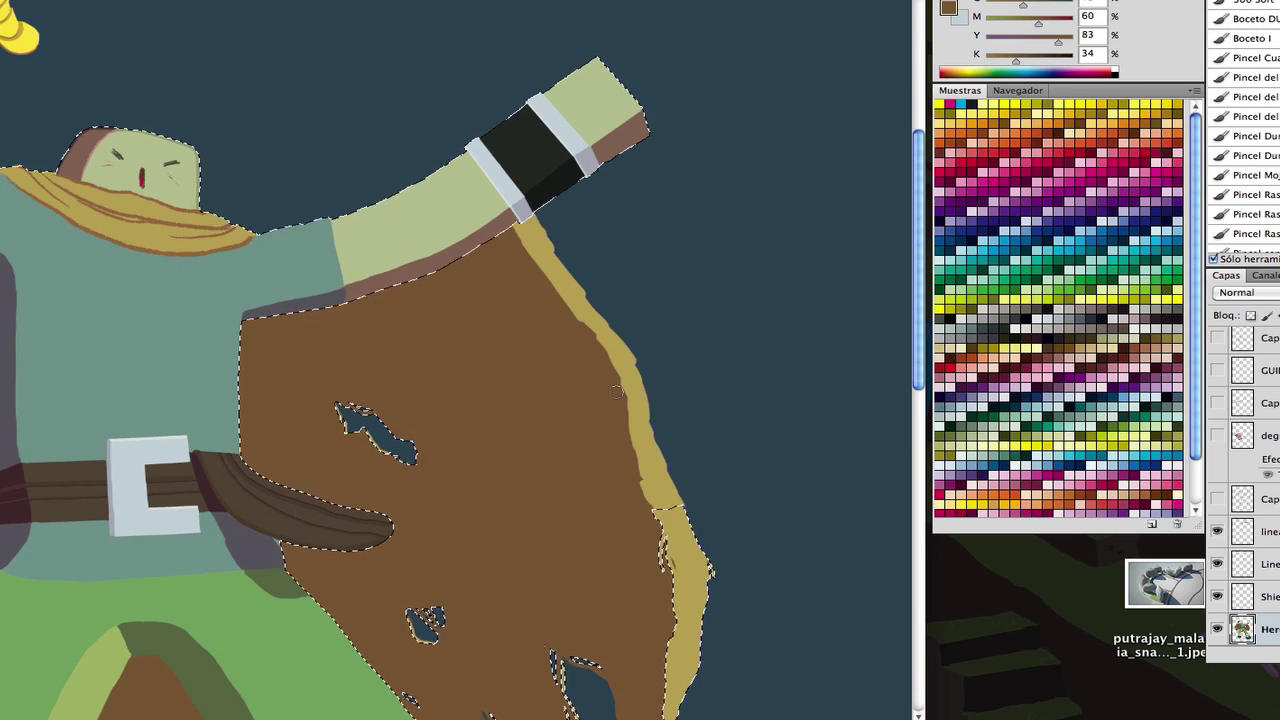
alt+click(628, 398)
key(e)
key(super+0)
- Select the arm and tunic areas on the hero's layer and mask them out of the Shield layer
key(alt+bracketright)
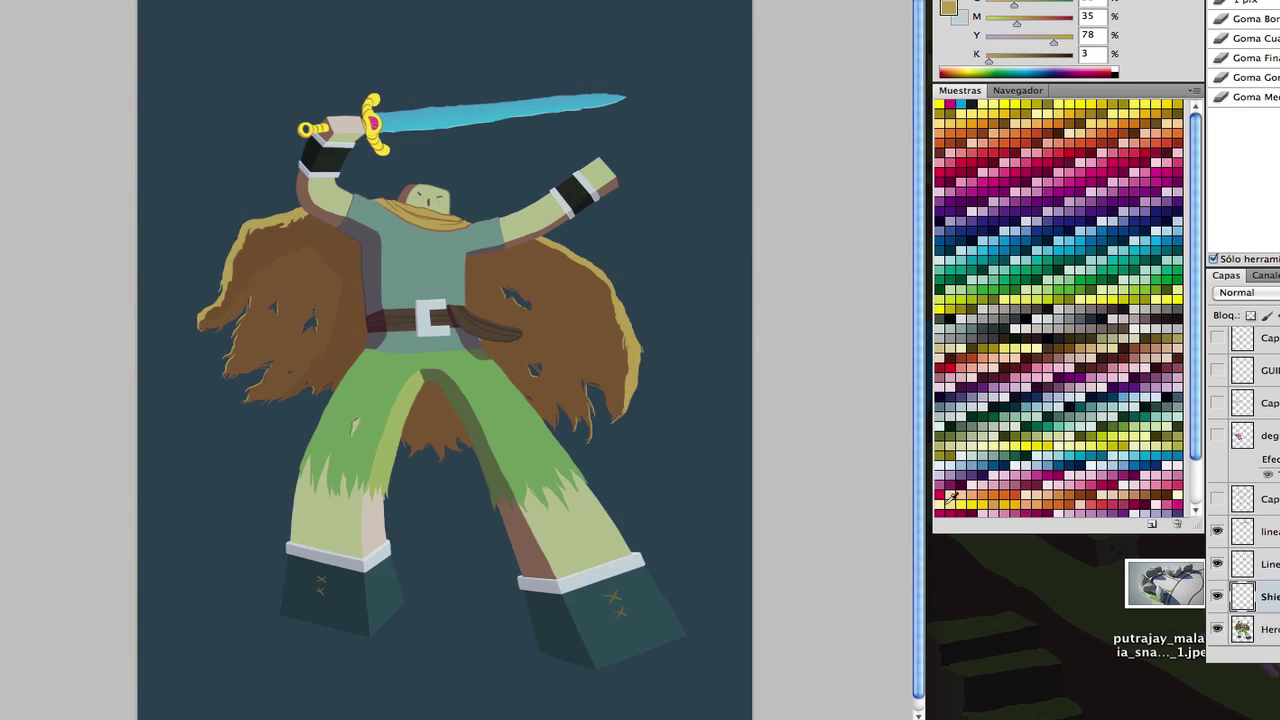
key(super+plus)
click(530, 345)
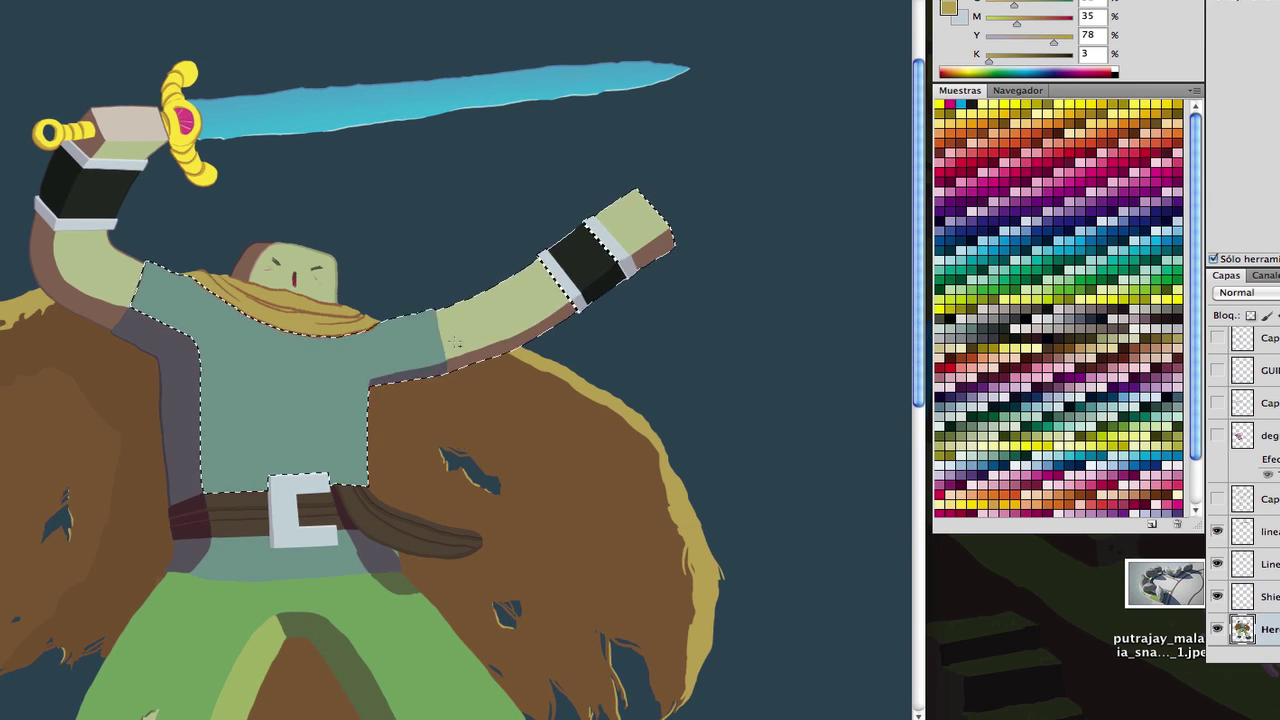
key(super+plus)
key(super+plus)
key(super+minus)
key(d)
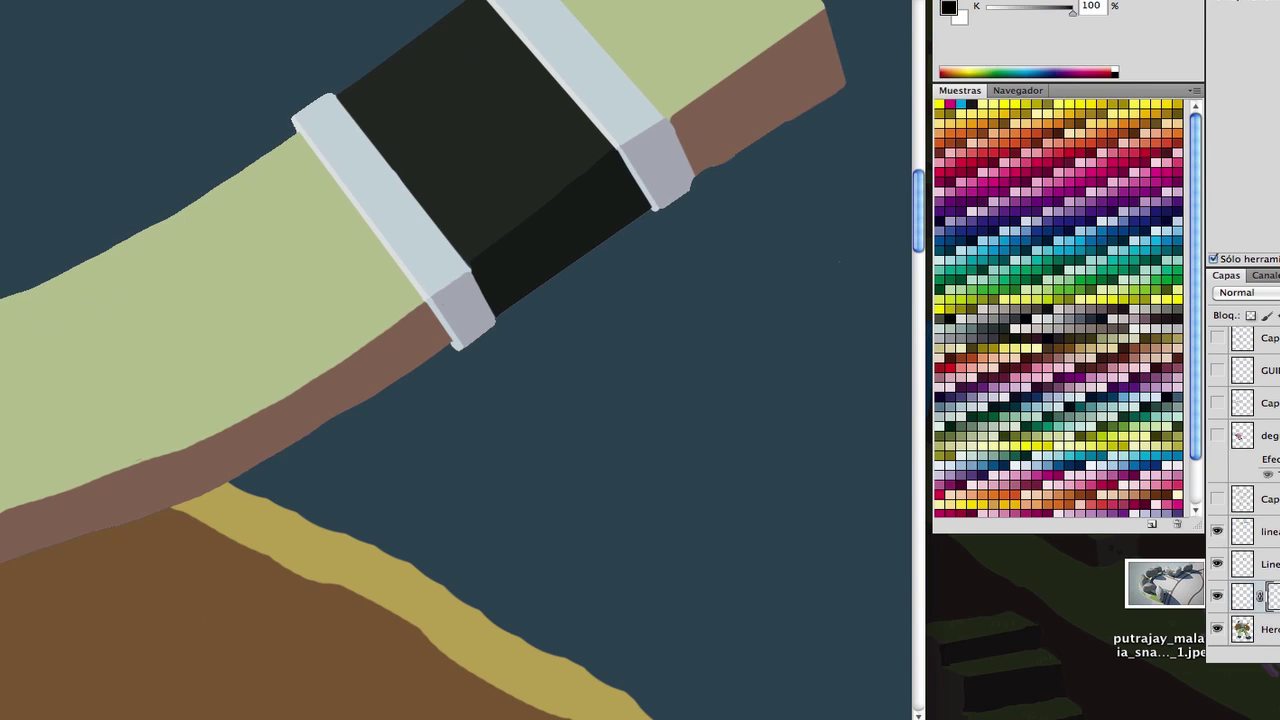
key(super+d)
key(super+minus)
key(super+minus)
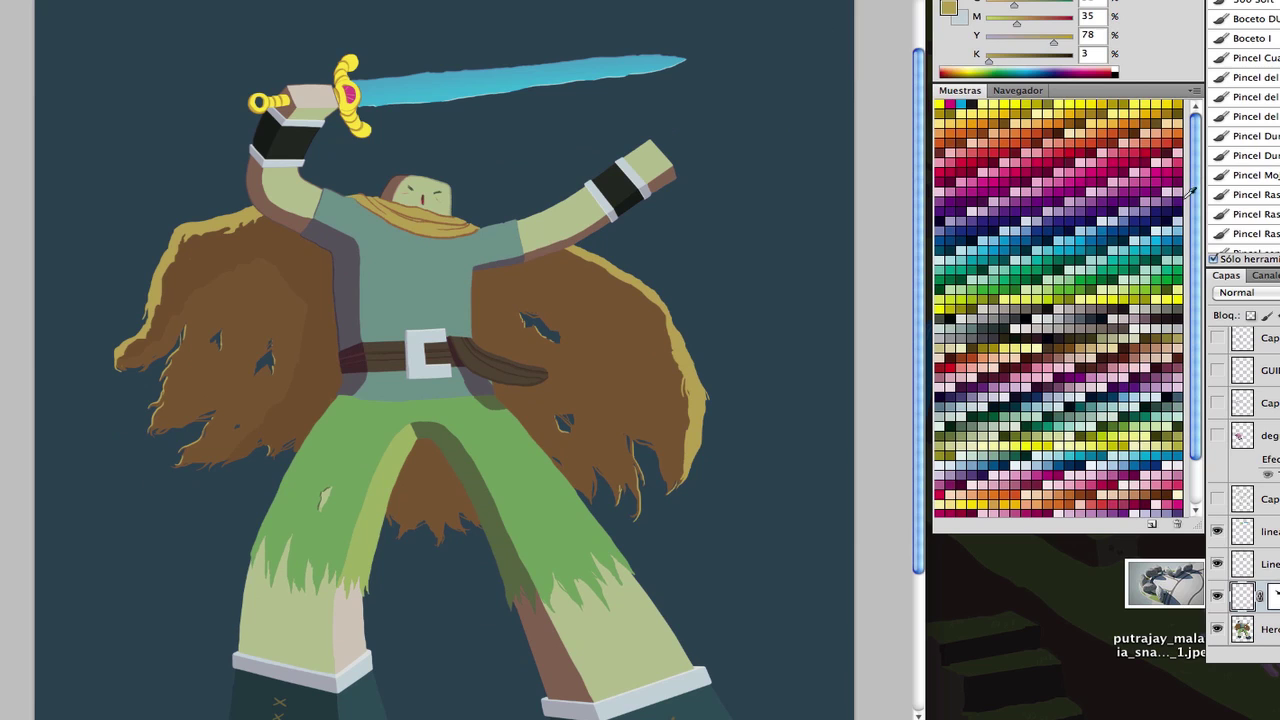
click(1065, 355)
mouse_move(575, 280)
mouse_down()
mouse_move(545, 140)
mouse_move(648, 181)
mouse_up()
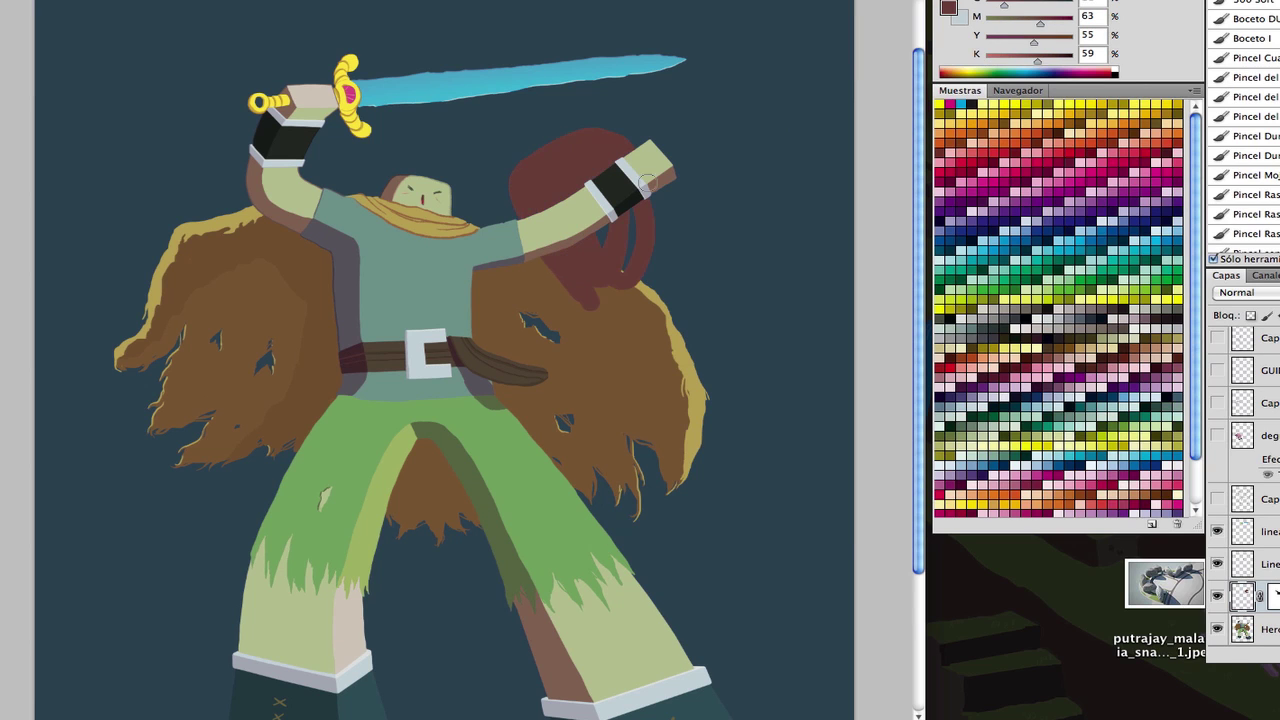
scroll(641, 253, down, 1)
key(super+z)
- Paint a new solid blue-grey shield shape behind the outstretched arm on the masked layer
mouse_move(520, 148)
mouse_down()
mouse_move(588, 100)
mouse_move(649, 90)
mouse_move(620, 285)
mouse_move(506, 137)
mouse_move(590, 150)
mouse_up()
key(super+0)
scroll(557, 297, up, 3)
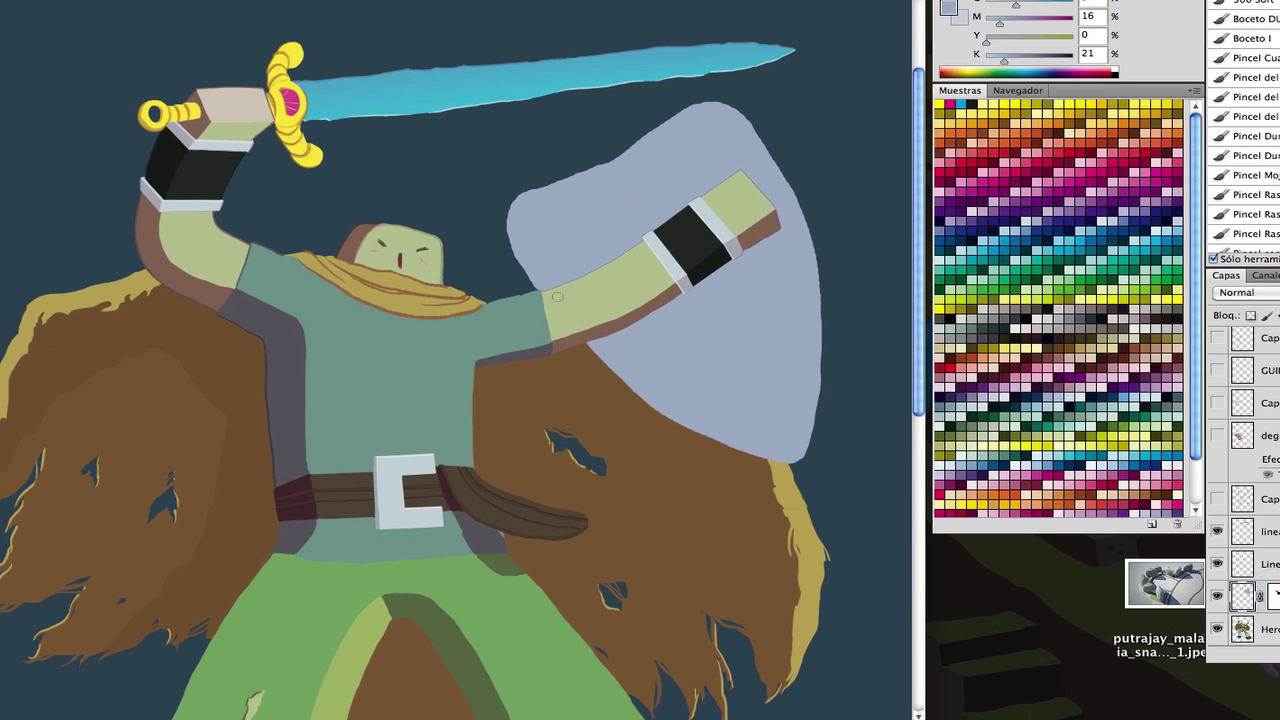
- Try different brush settings with loose strokes around the shield and clear them again
right_click(683, 169)
mouse_move(750, 92)
mouse_down()
mouse_move(838, 96)
mouse_move(842, 108)
mouse_up()
right_click(723, 160)
drag(762, 125, 852, 120)
drag(508, 232, 478, 213)
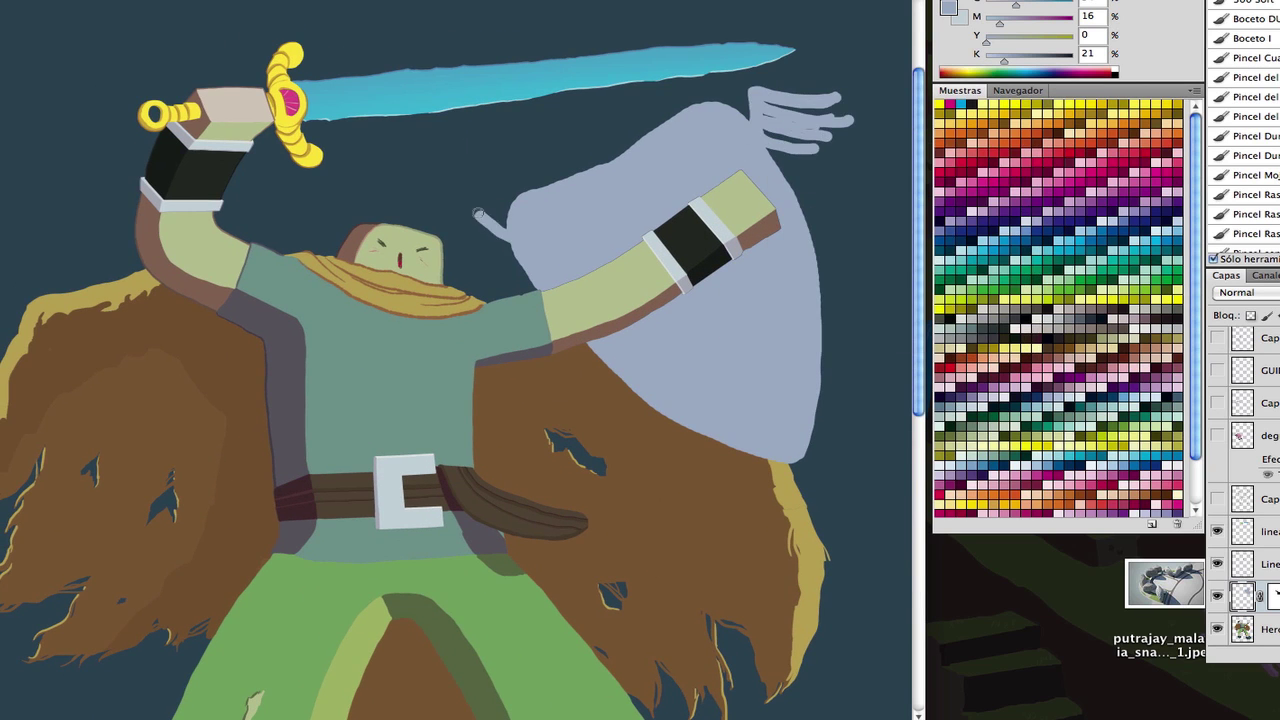
key(super+0)
key(e)
key(b)
scroll(602, 174, up, 3)
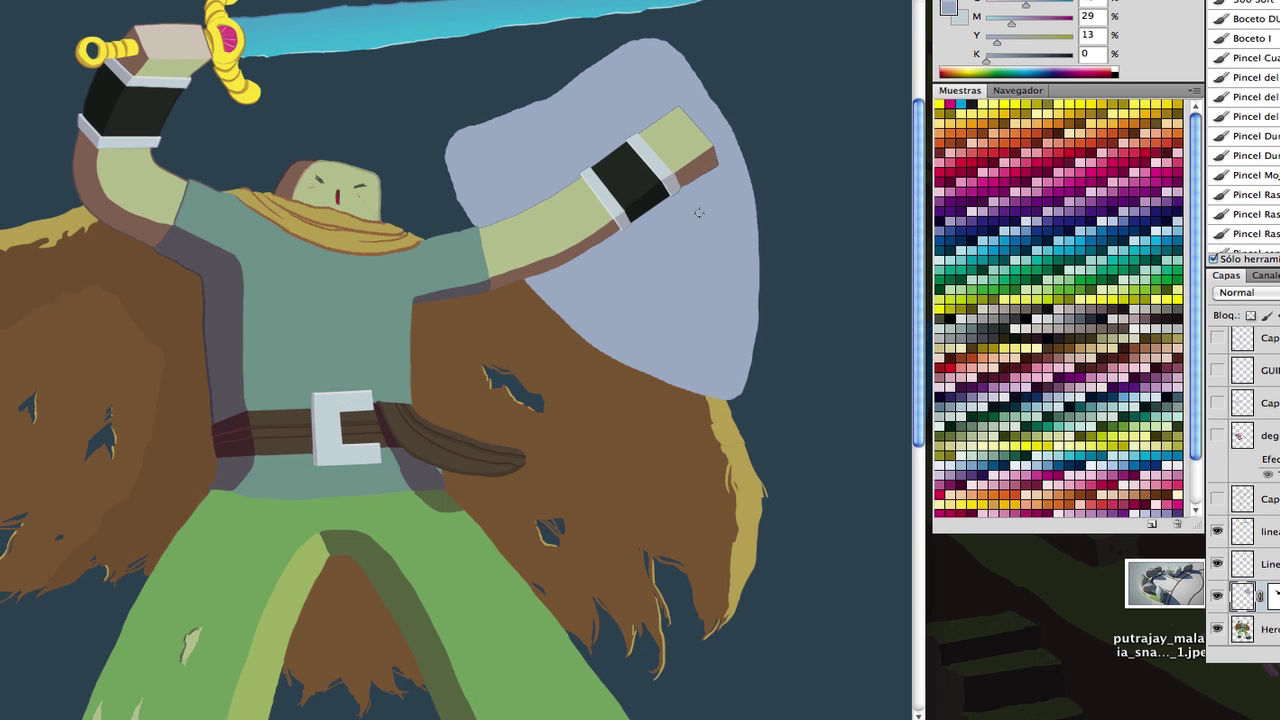
- Paint the shield's face in a darker blue-grey, leaving a thin lighter rim around it
alt+click(632, 230)
right_click(578, 262)
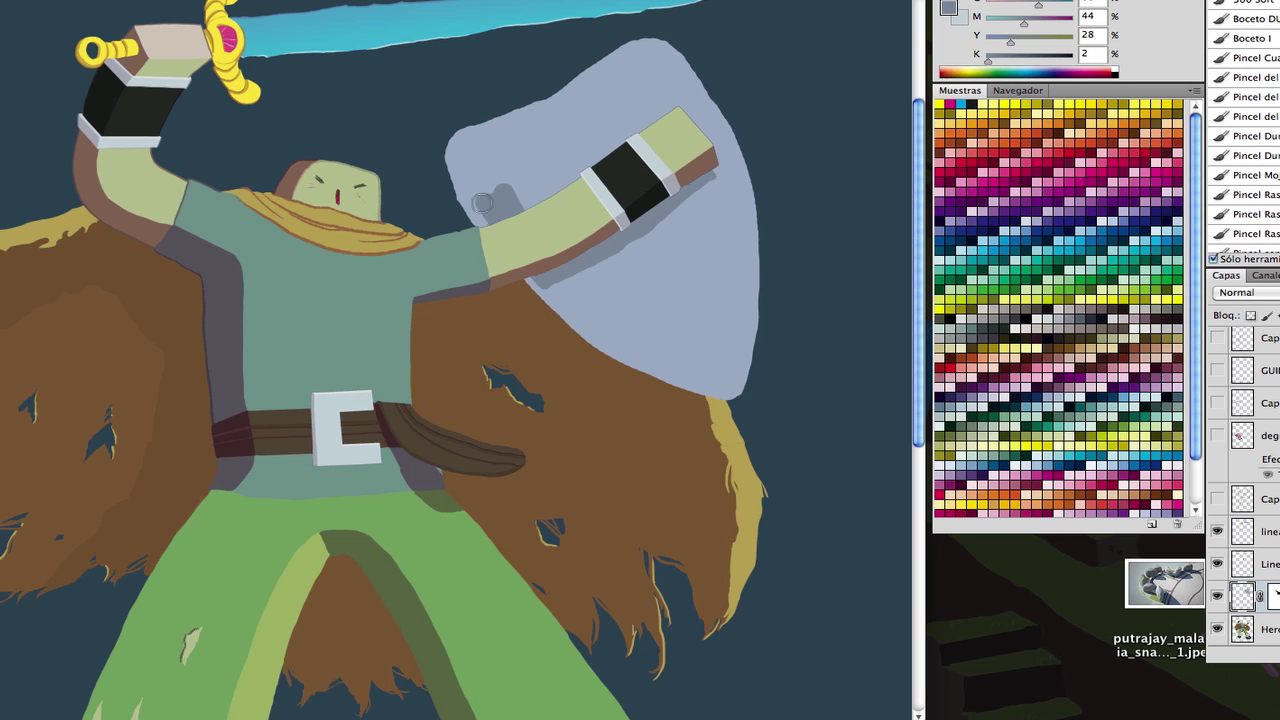
drag(500, 160, 690, 70)
drag(520, 140, 460, 195)
right_click(598, 226)
drag(600, 210, 700, 360)
mouse_move(648, 84)
mouse_down()
mouse_move(614, 314)
mouse_move(680, 380)
mouse_up()
right_click(655, 283)
- Even out the shield's light rim and paint a purple-grey shadow on its face beneath the forearm
alt+click(448, 173)
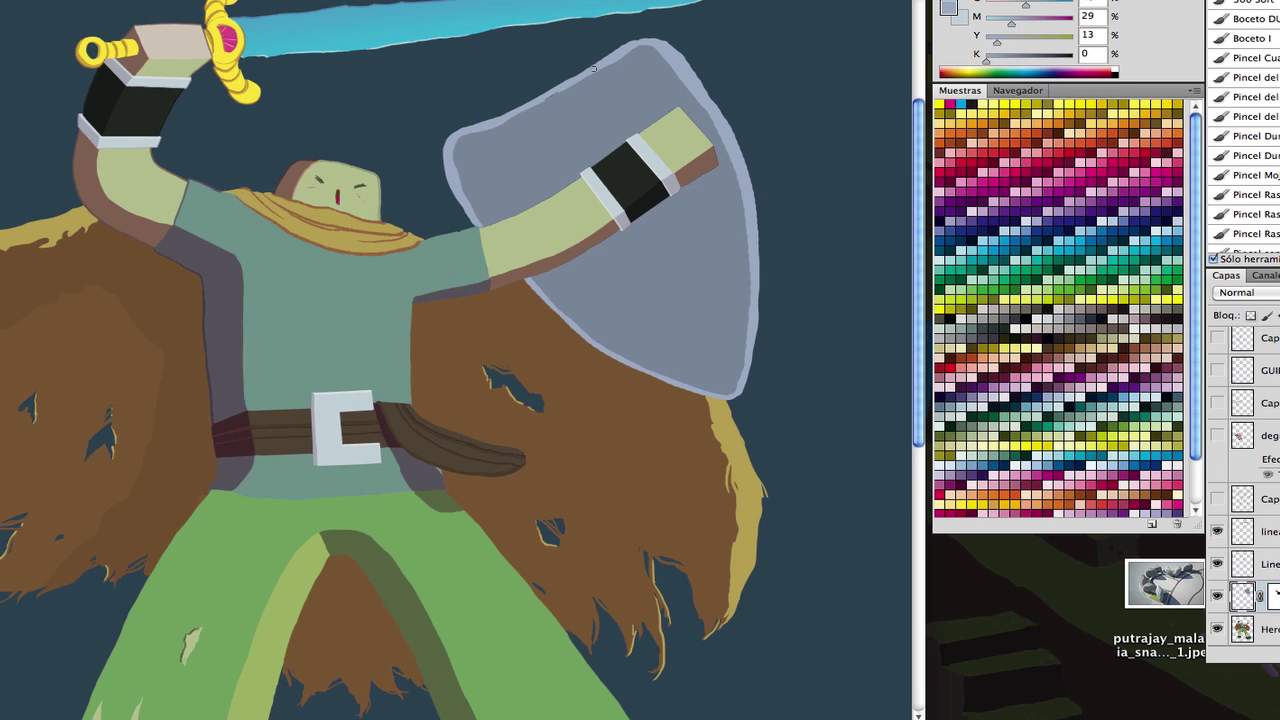
scroll(629, 337, up, 2)
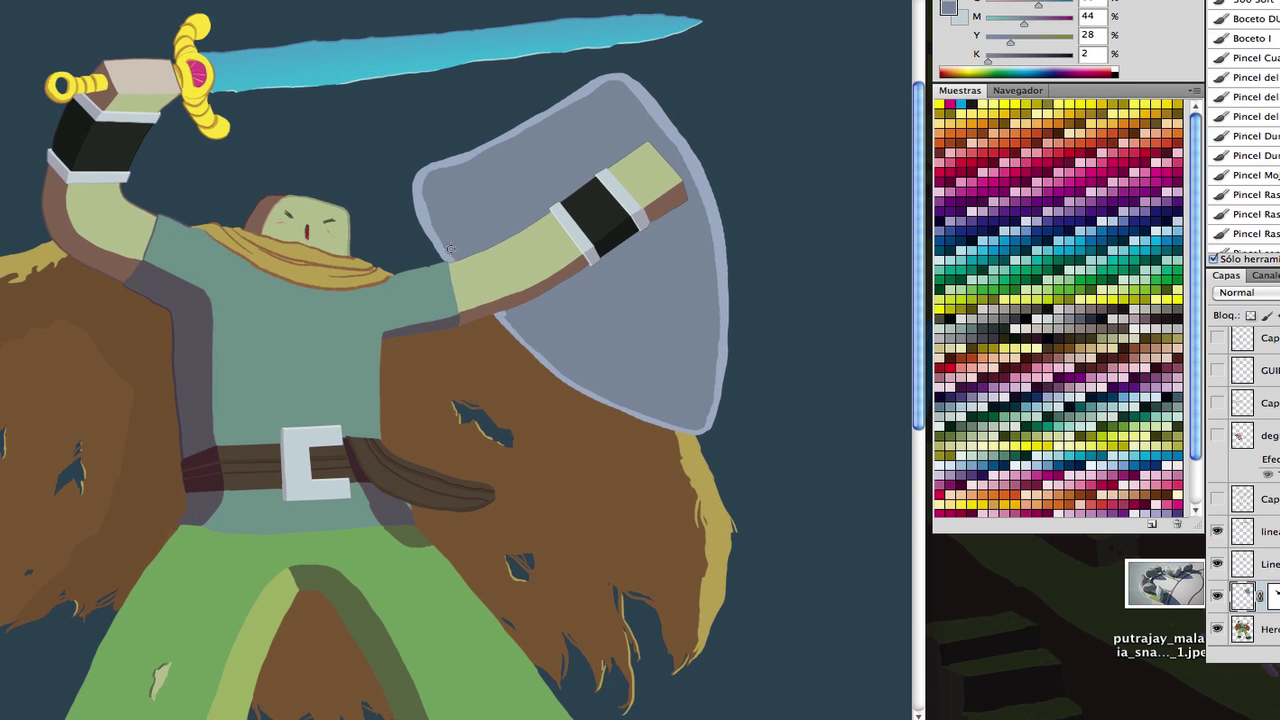
click(629, 337)
key(ctrl+d)
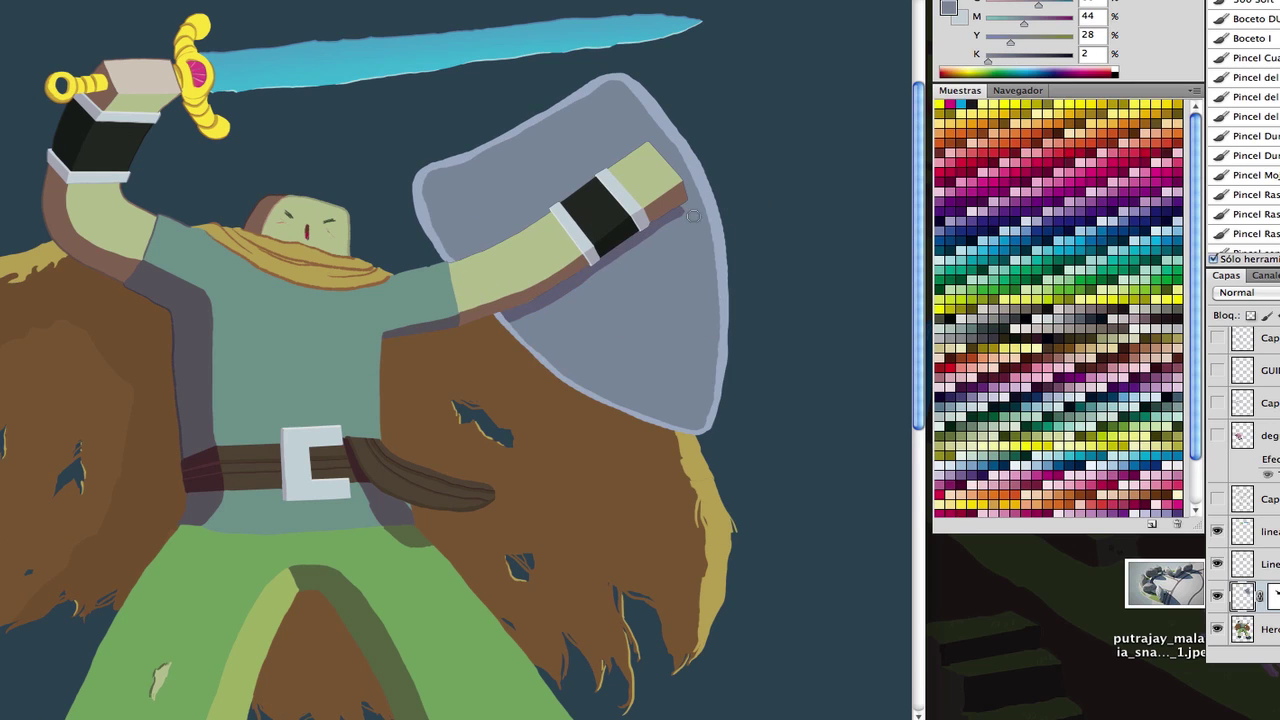
- Paint two plum straps across the forearm on a new layer and thicken the shield's outer rim with its sampled colour
click(1041, 183)
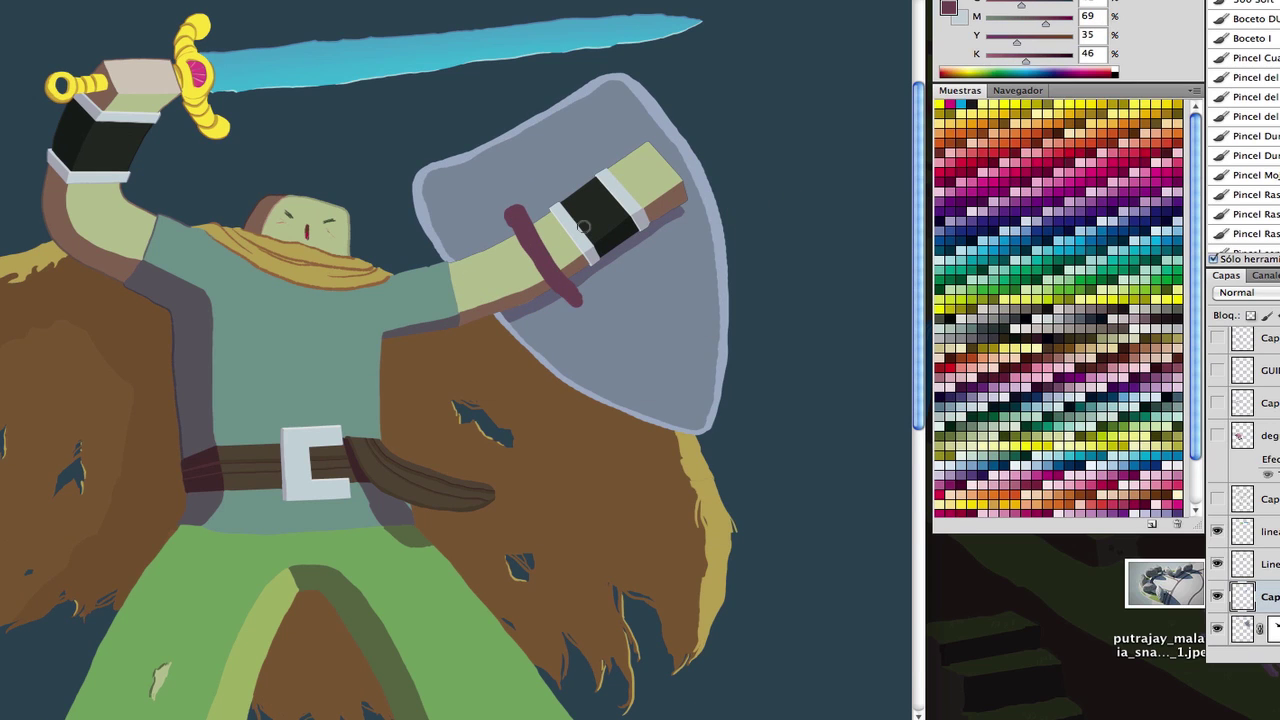
key(super+0)
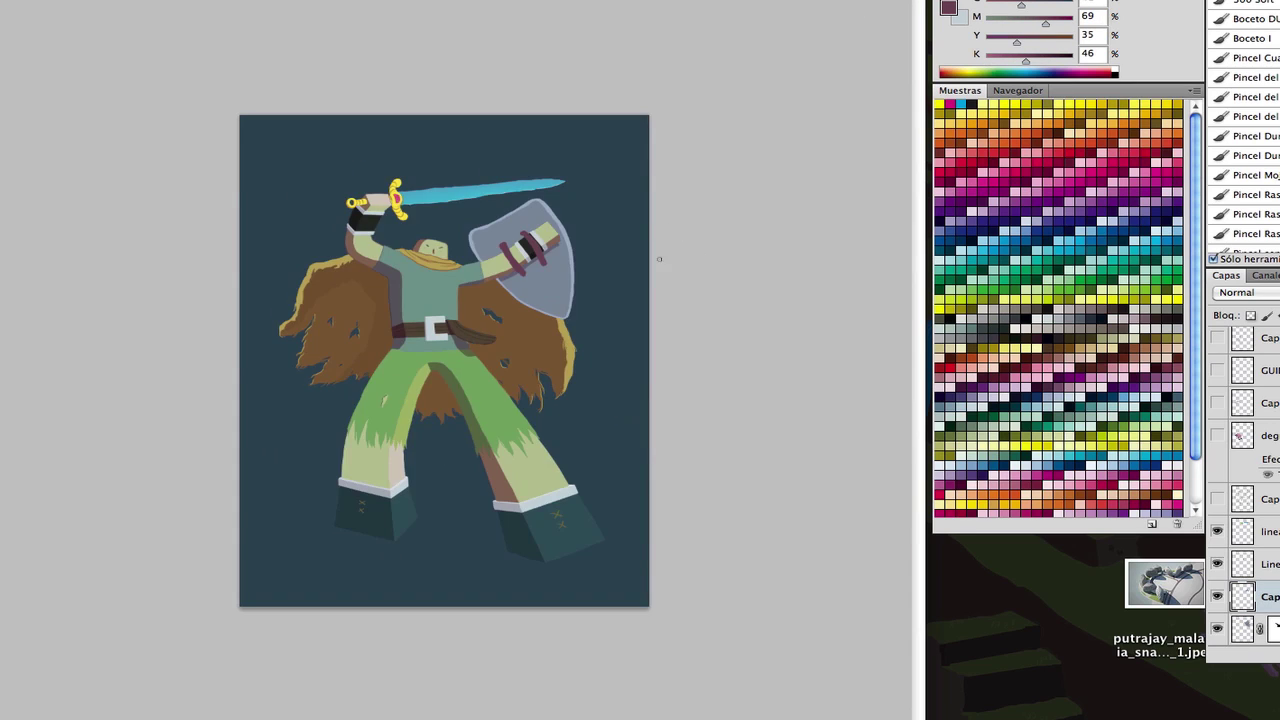
click(561, 292)
alt+click(661, 150)
mouse_move(664, 150)
mouse_down()
mouse_move(714, 240)
mouse_move(748, 434)
mouse_up()
key(super+0)
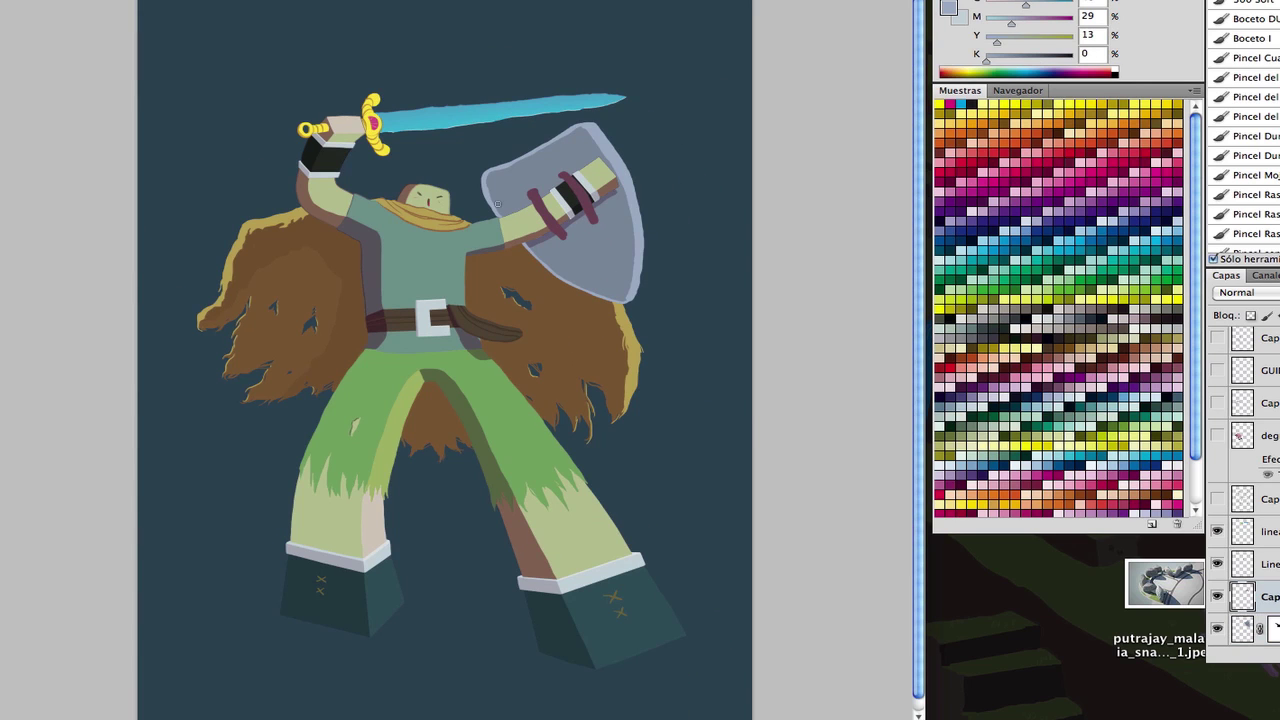
- Reshape both straps with squared-off ends using the sampled plum and the eraser
key(i)
click(585, 195)
key(e)
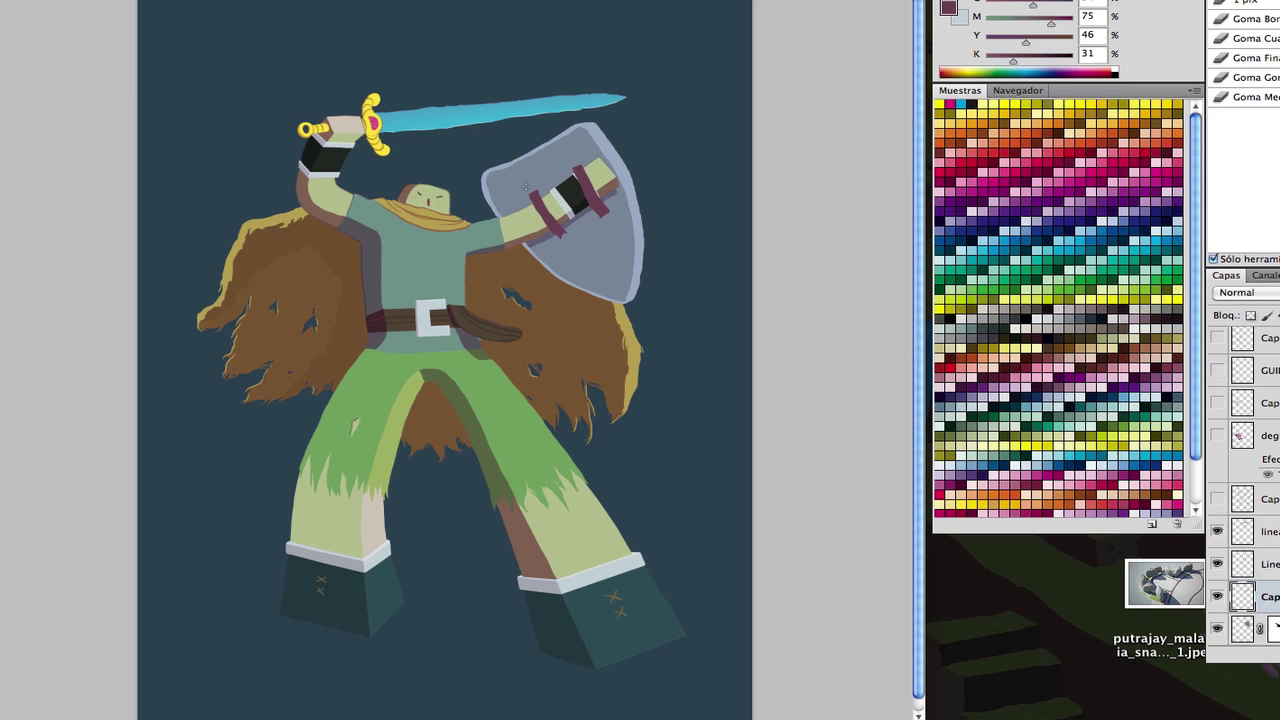
key(super+minus)
key(v)
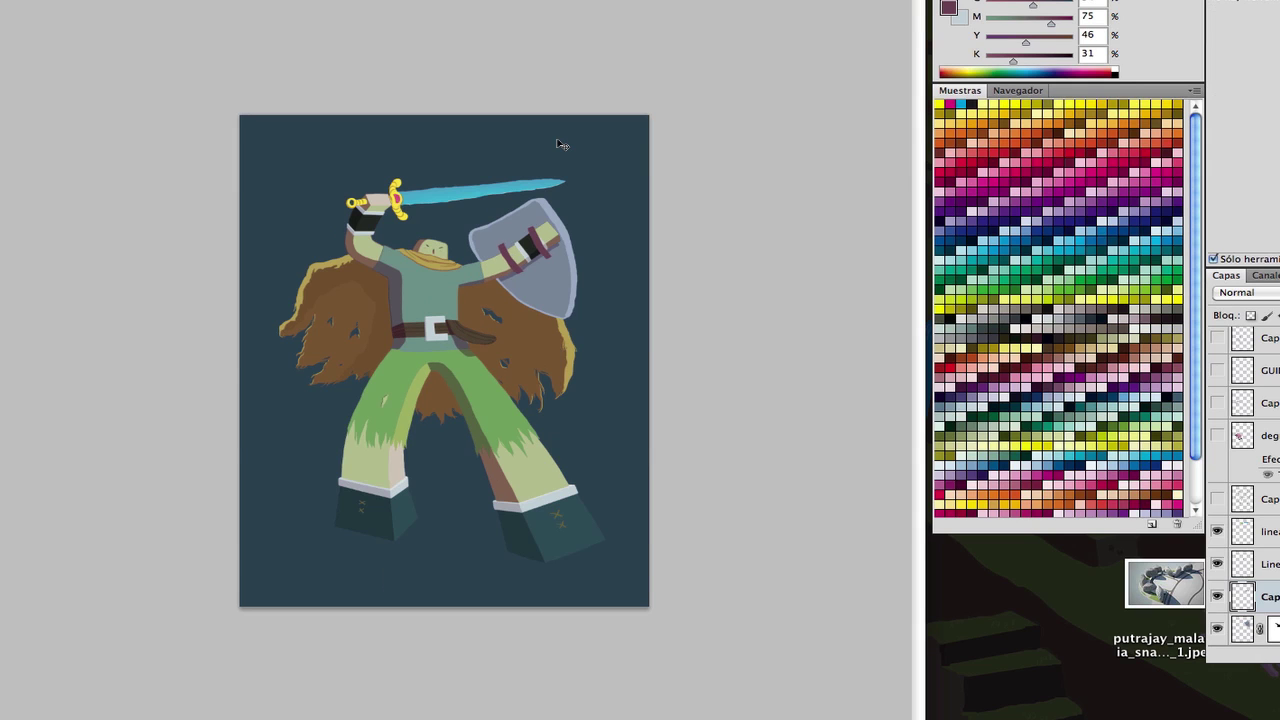
- Draw a crack across the rim at the shield's upper corner in the face grey and merge the strap and shield layers
click(570, 282)
key(b)
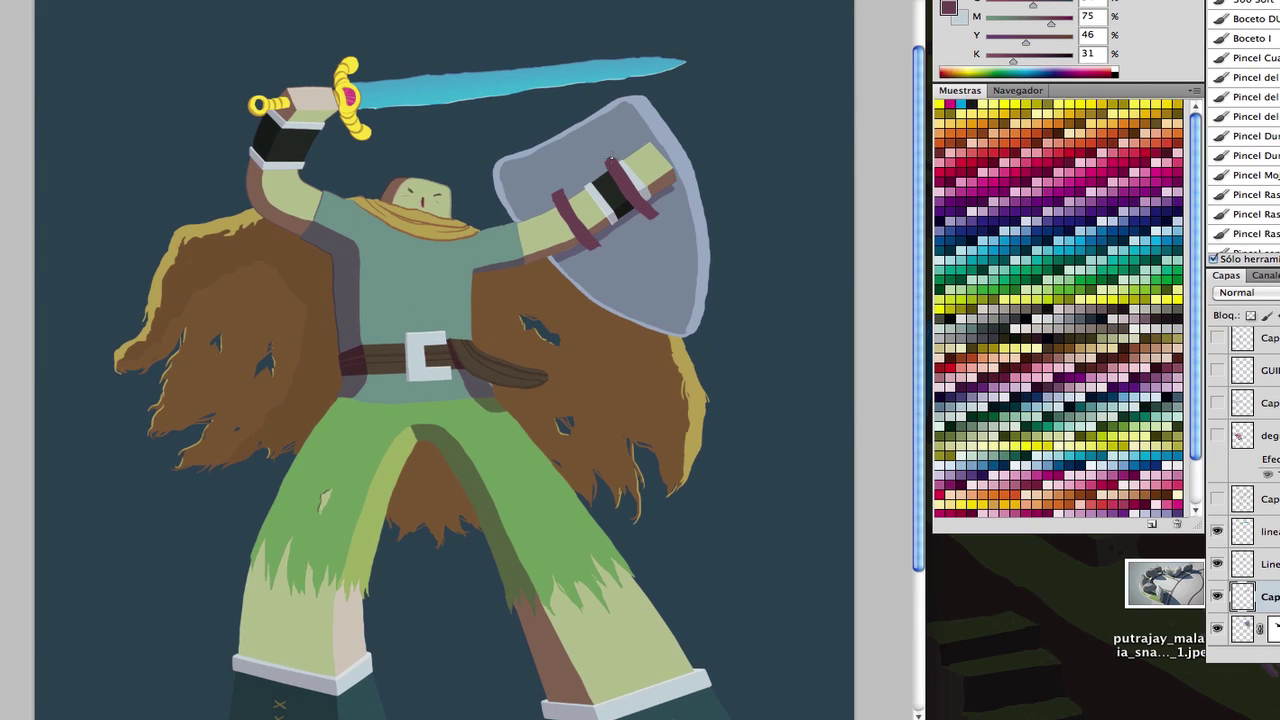
key(e)
key(super+minus)
key(b)
key(super+plus)
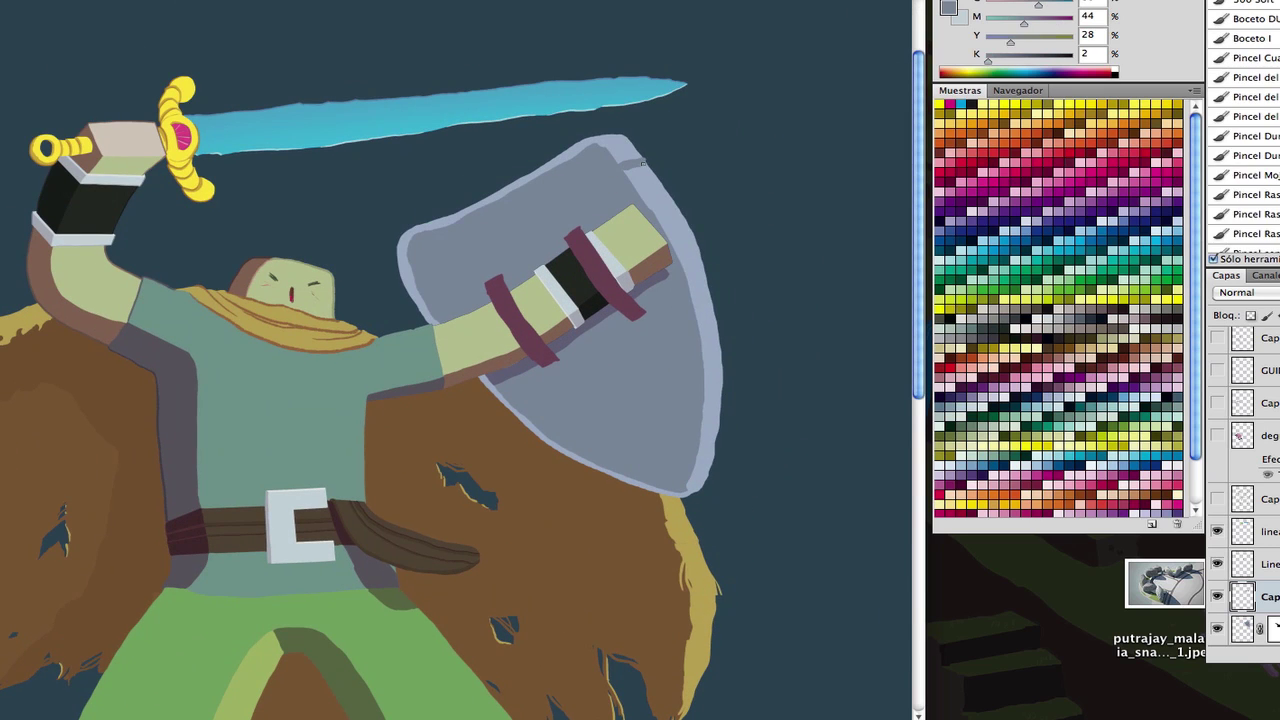
key(e)
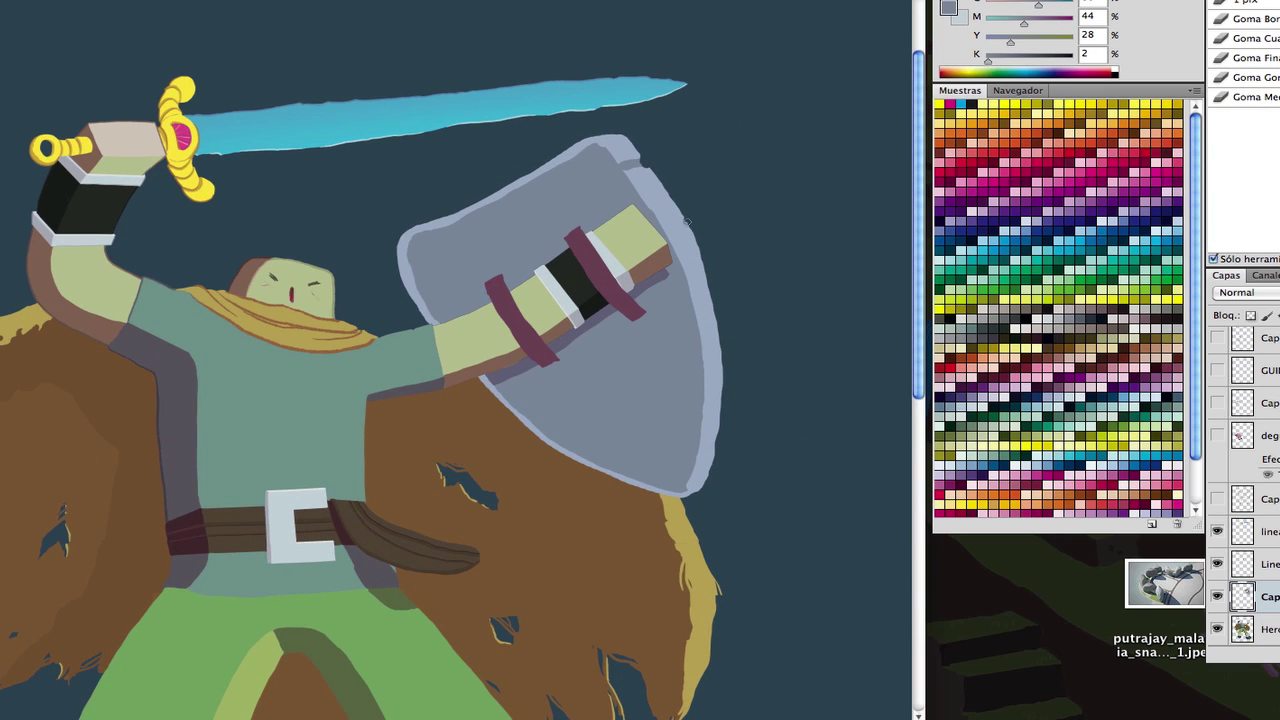
- Cut cracks into the shield's inner edge beside the head and its outer rim with the brush and eraser
key(b)
key(e)
mouse_move(408, 285)
mouse_down()
mouse_move(440, 284)
mouse_move(388, 288)
mouse_up()
key(b)
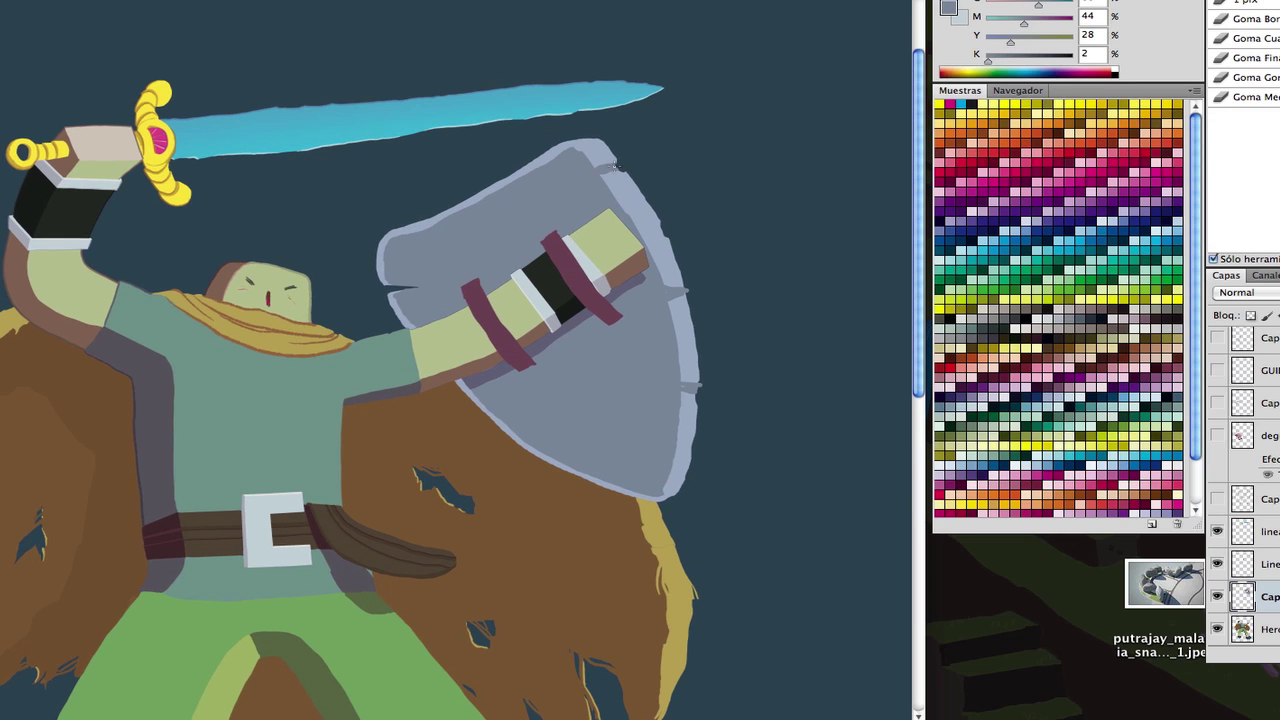
- Open the cracks along the shield's outer rim with the eraser and refine their edges with sampled greys
alt+click(585, 165)
key(e)
drag(624, 170, 658, 218)
scroll(350, 360, down, 3)
drag(668, 310, 712, 322)
key(b)
alt+click(671, 300)
- Add strap shadows to the shield's face with the sampled purple-grey arm shadow colour
key(super+plus)
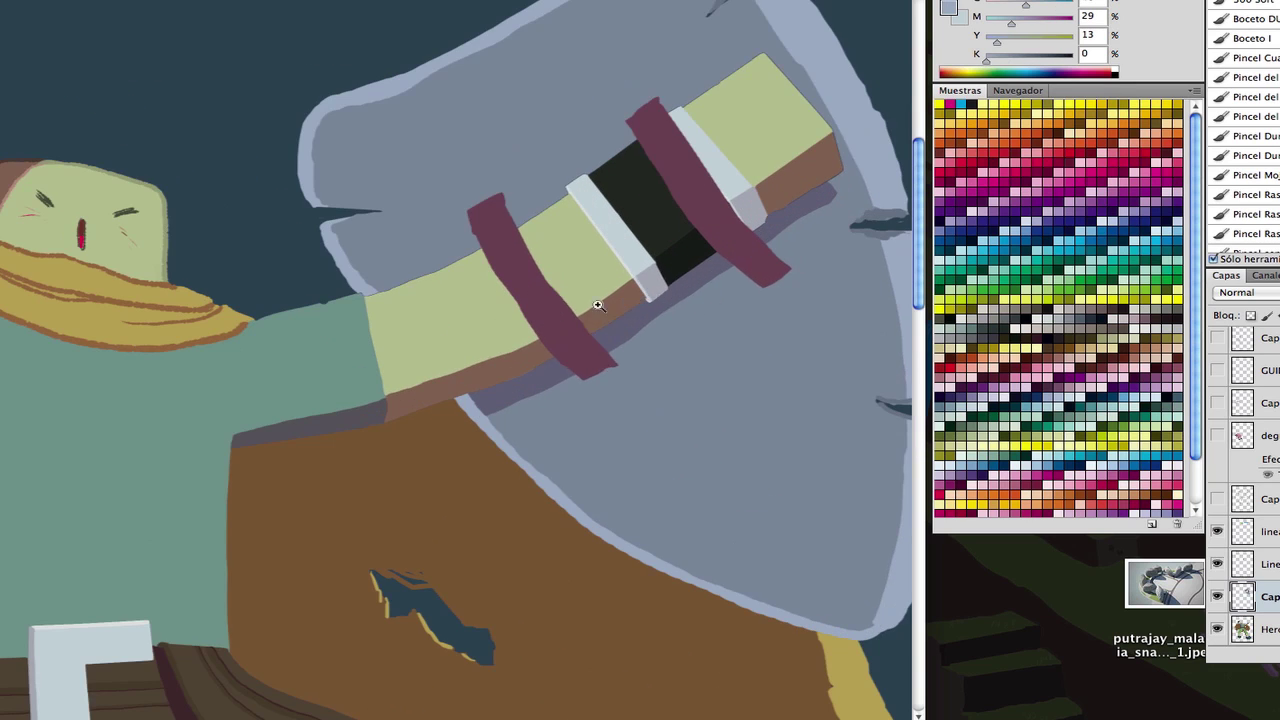
alt+click(644, 382)
drag(500, 402, 756, 267)
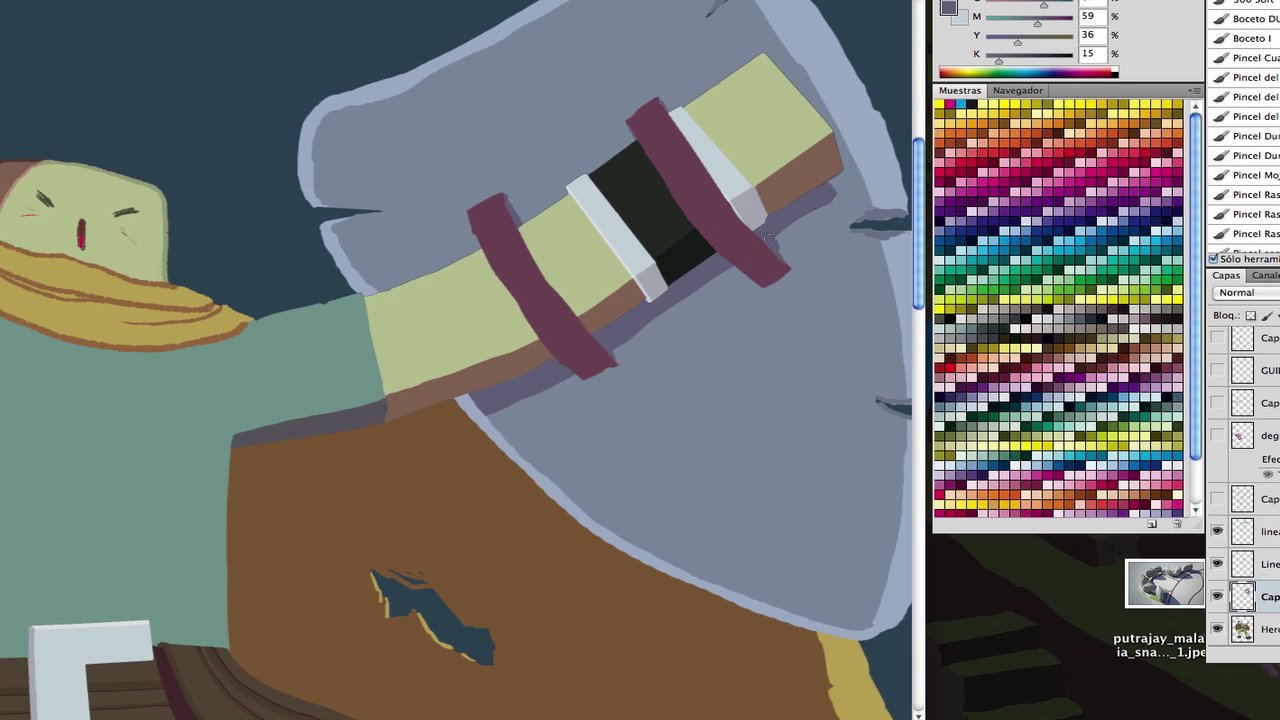
- Draw dashed stitching along both edges of the two straps on the line layer in a brighter plum with 21% black
alt+click(768, 238)
scroll(500, 360, up, 3)
key(alt+bracketright)
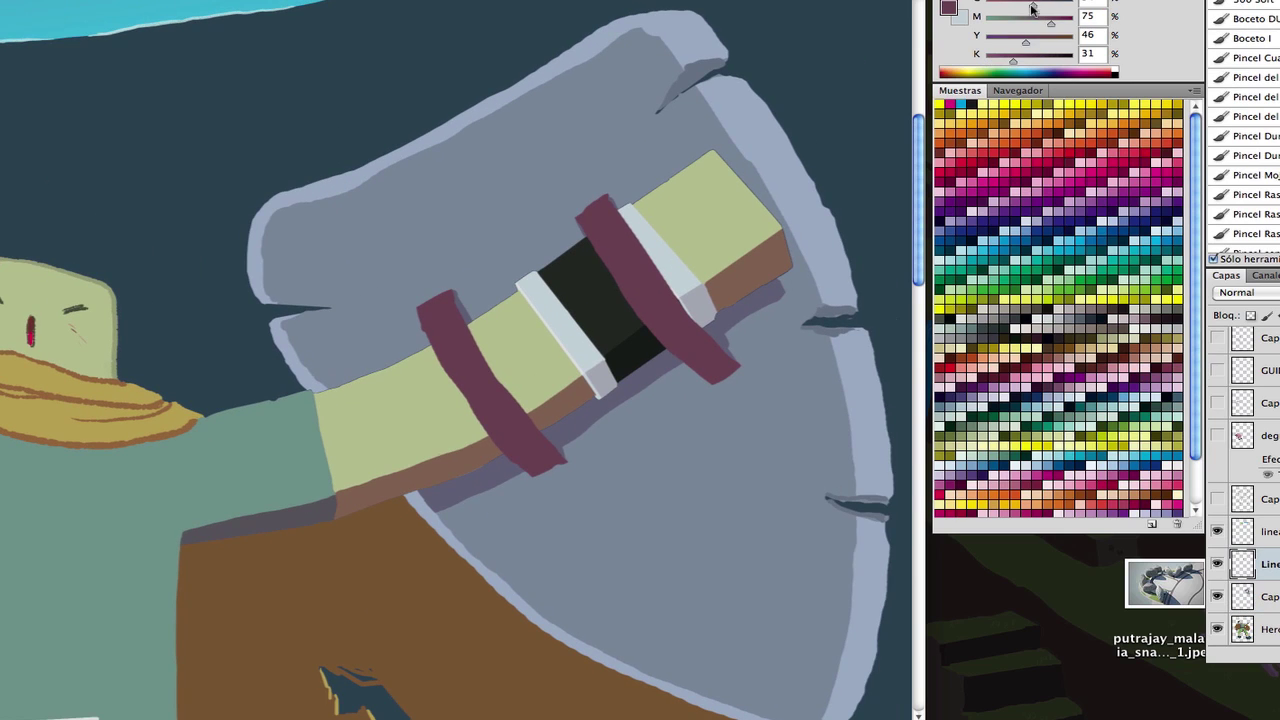
right_click(457, 377)
key(Return)
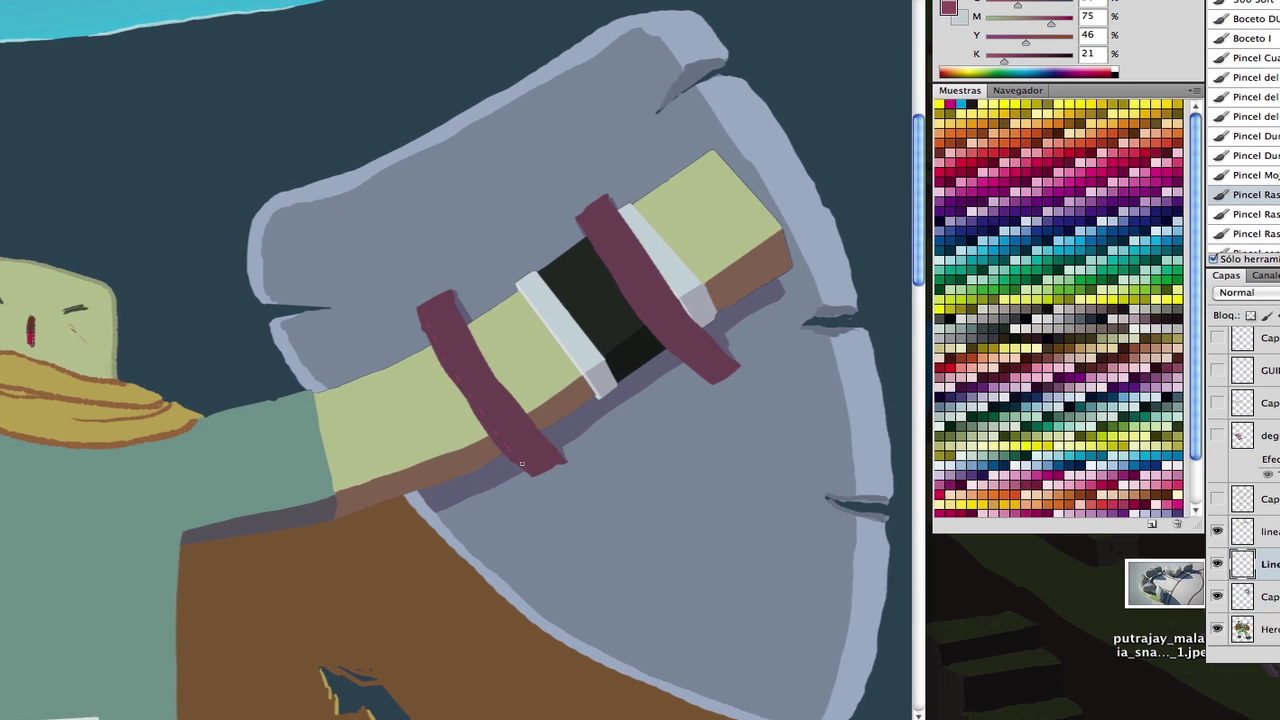
key(ctrl+plus)
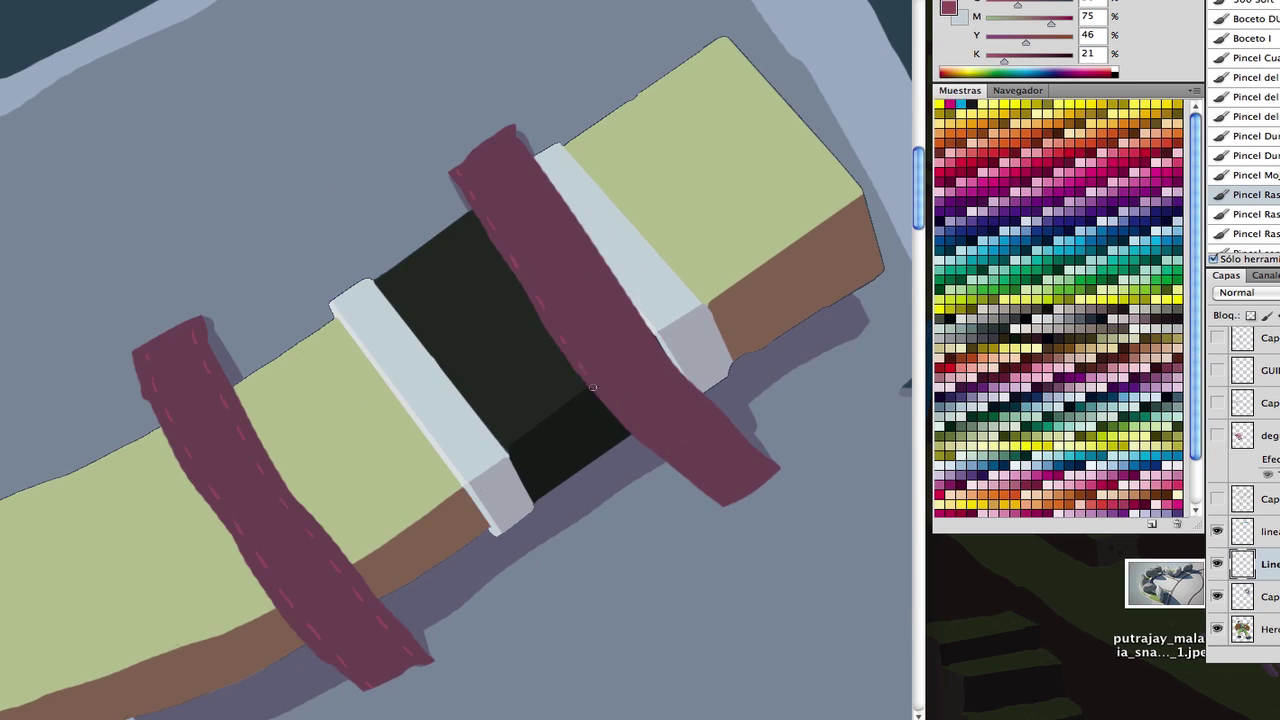
scroll(592, 388, down, 3)
scroll(592, 388, right, 4)
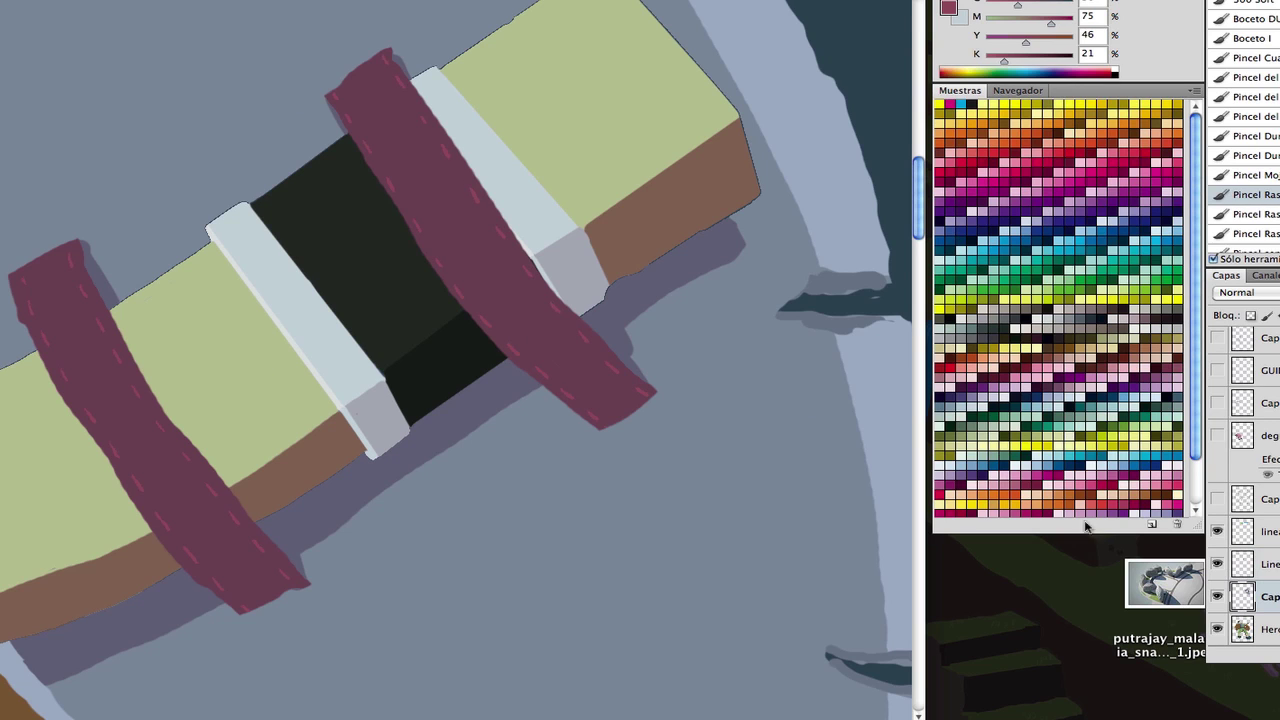
- Cover the dark fringe along the upper edge of the fist and forearm with the sampled shield grey and skin green
key(comma)
key(comma)
key(x)
scroll(456, 360, up, 3)
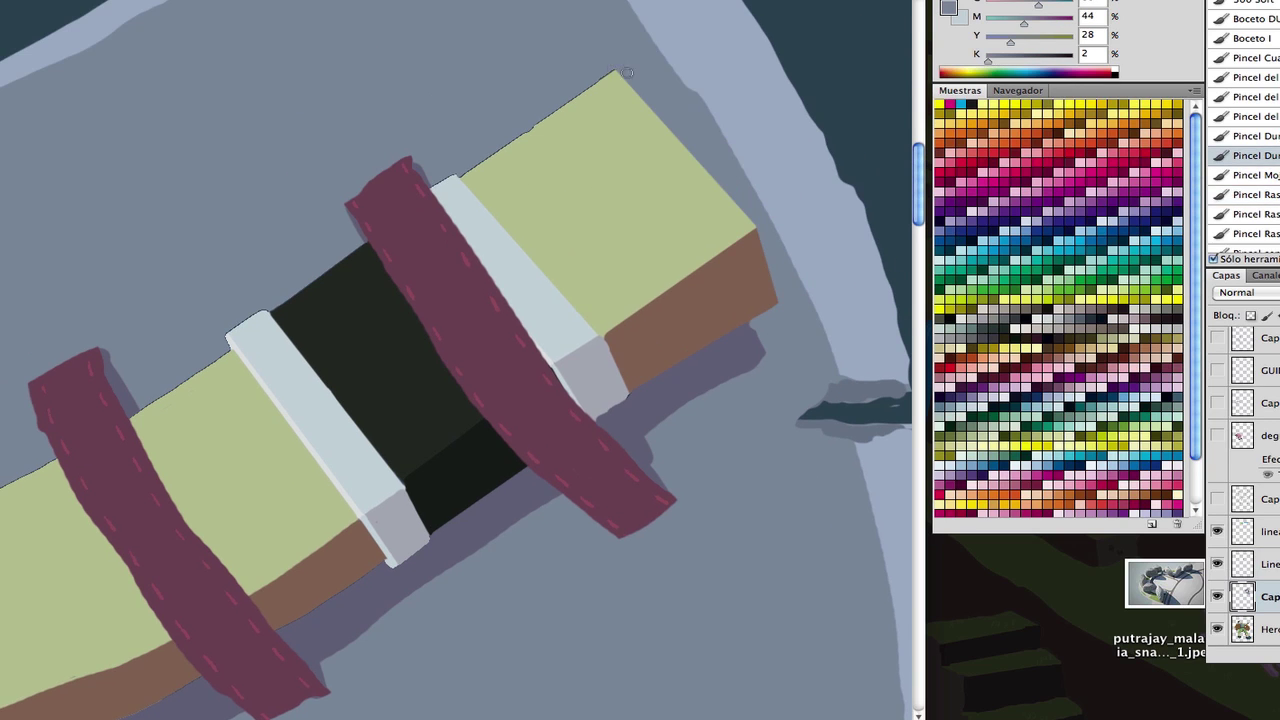
right_click(474, 152)
key(Escape)
key(x)
scroll(300, 300, left, 4)
scroll(300, 300, down, 2)
key(ctrl+plus)
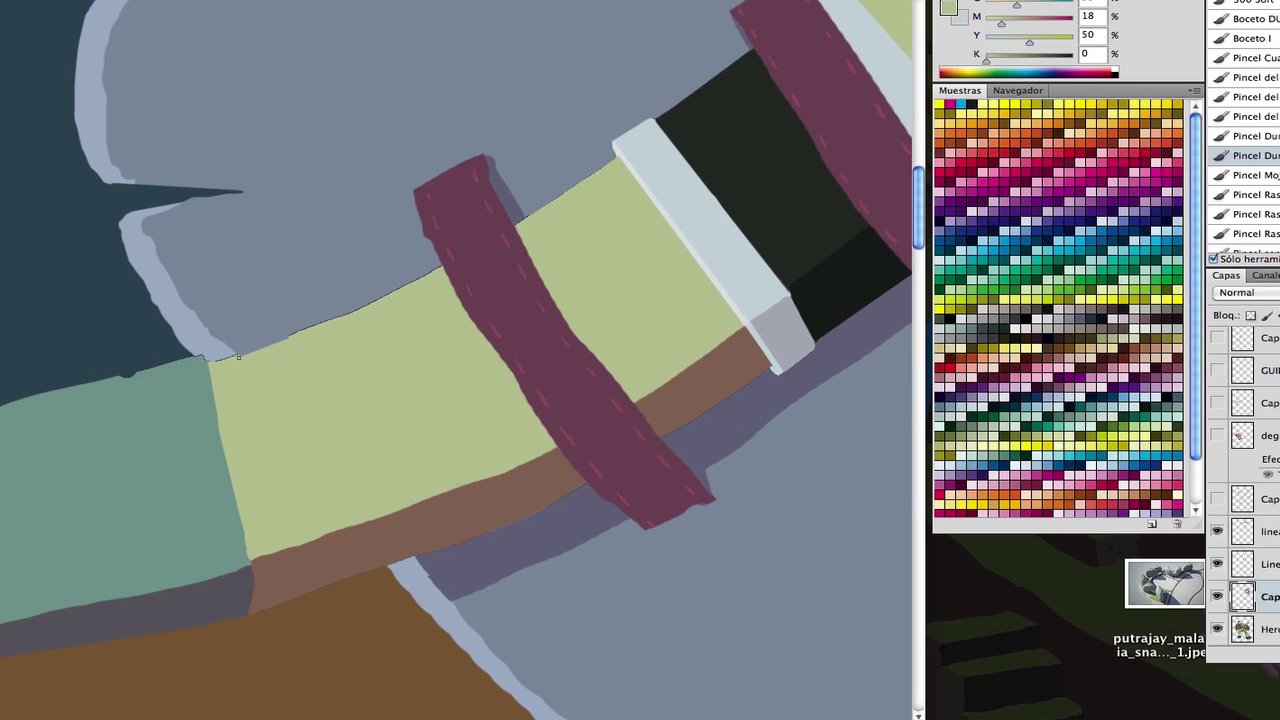
- Clean the remaining forearm edge near the sleeve with the shield grey and merge the shading layer down into the hero layer
key(x)
key(x)
key(x)
key(ctrl+e)
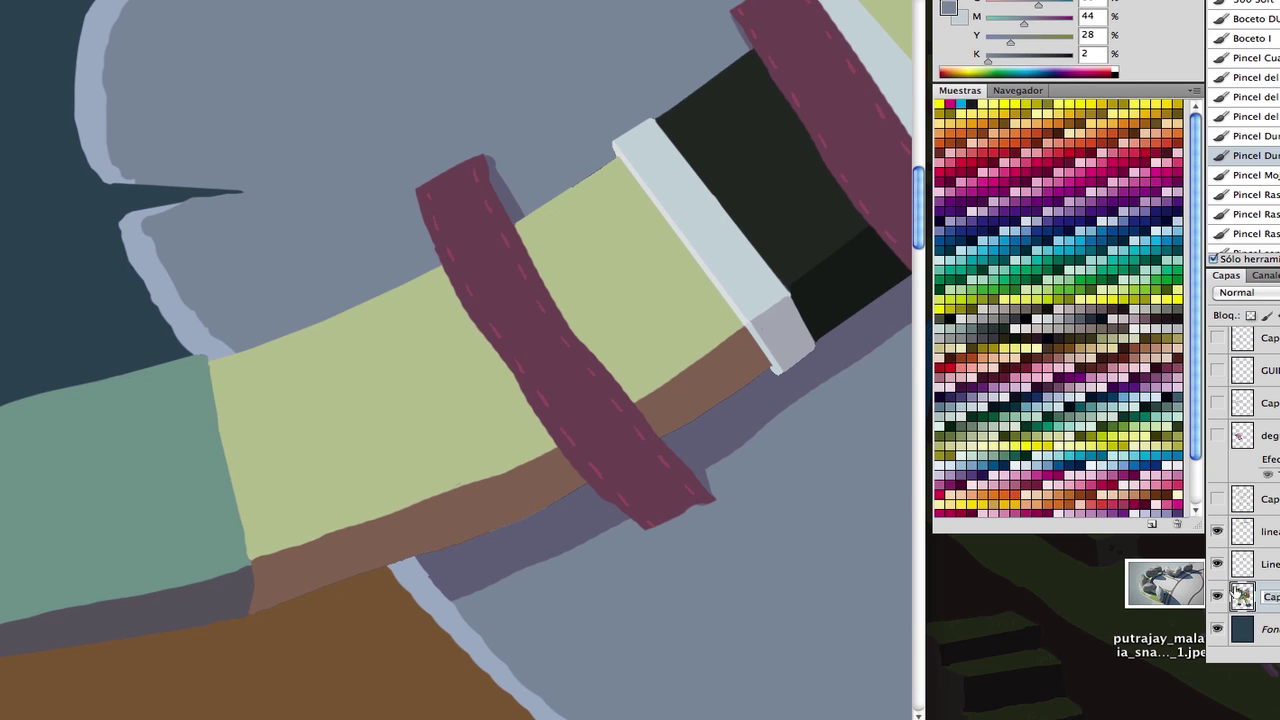
- Draw a rough darker grey line along the inside of the shield's upper and inner rim on the line layer
key(ctrl+minus)
key(ctrl+plus)
key(alt+bracketright)
key(period)
key(period)
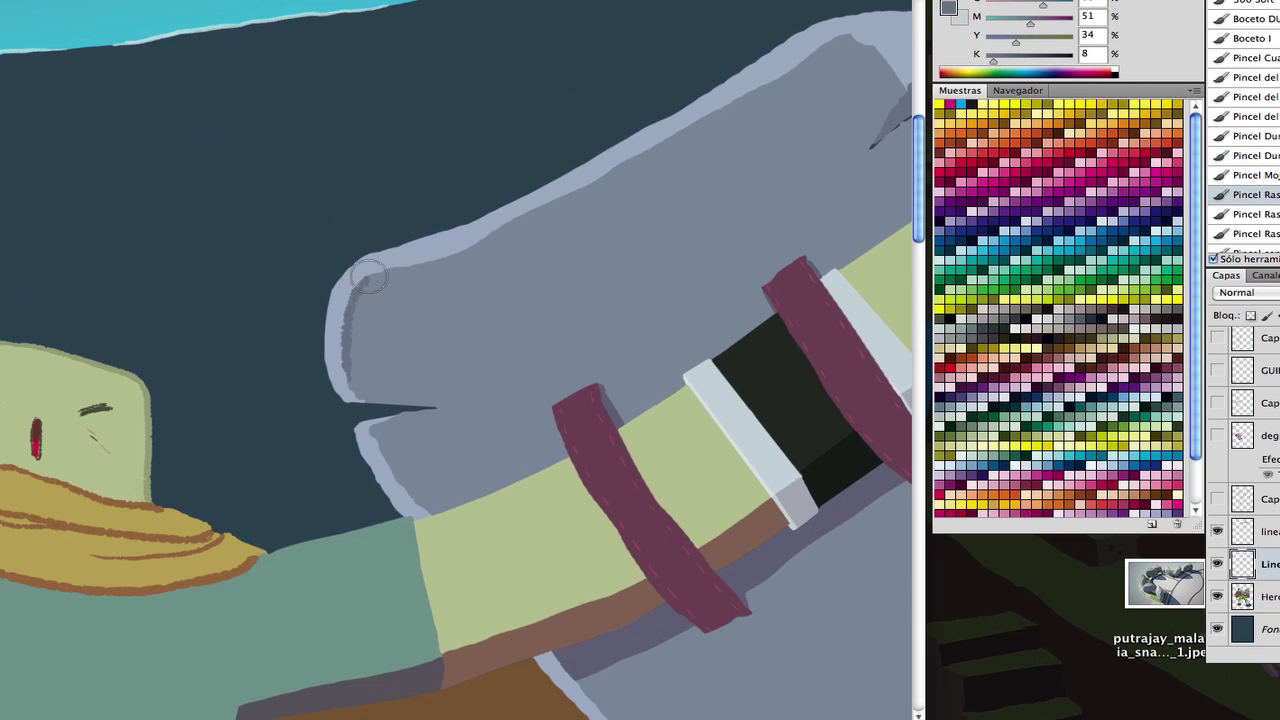
mouse_move(367, 280)
mouse_down()
mouse_move(552, 200)
mouse_move(860, 35)
mouse_up()
scroll(450, 360, up, 3)
scroll(450, 360, right, 3)
scroll(300, 343, down, 5)
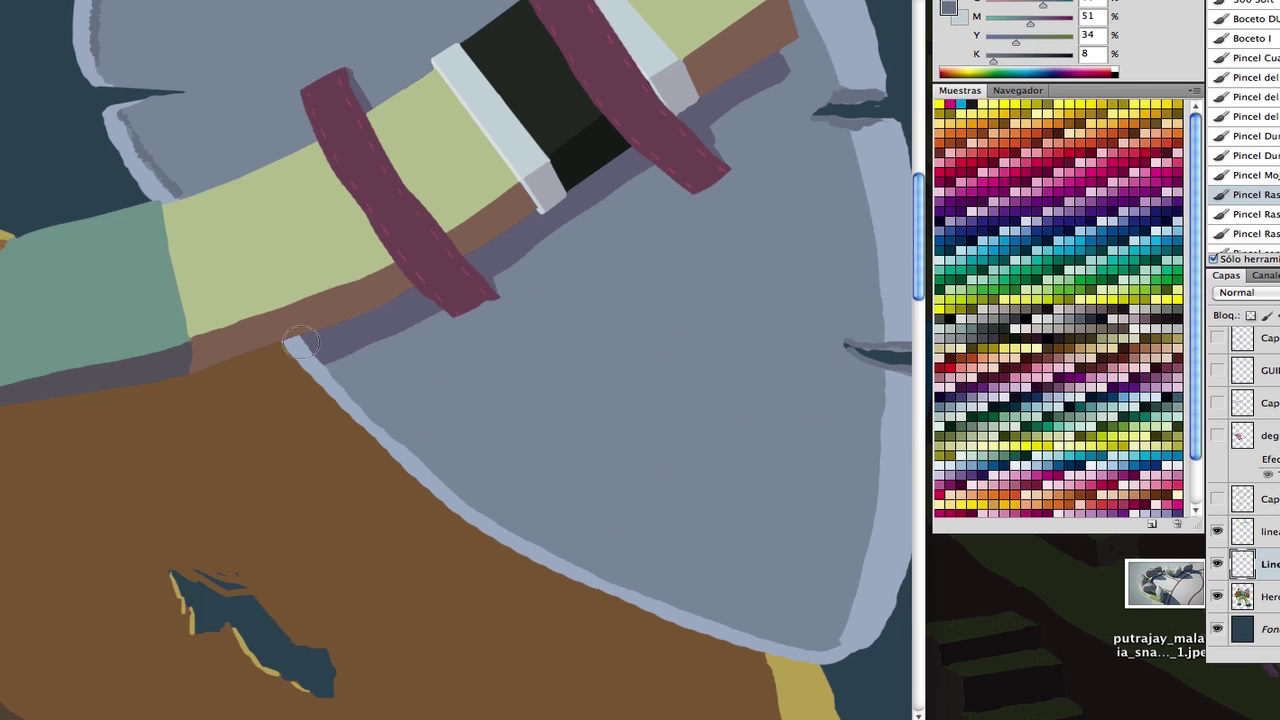
- Continue the rough dark grey line along the shield's lower rim down to its bottom corner and tidy it with the eraser
drag(338, 378, 414, 448)
scroll(414, 448, down, 5)
scroll(414, 448, right, 4)
drag(245, 272, 368, 356)
scroll(368, 356, down, 3)
scroll(368, 356, right, 3)
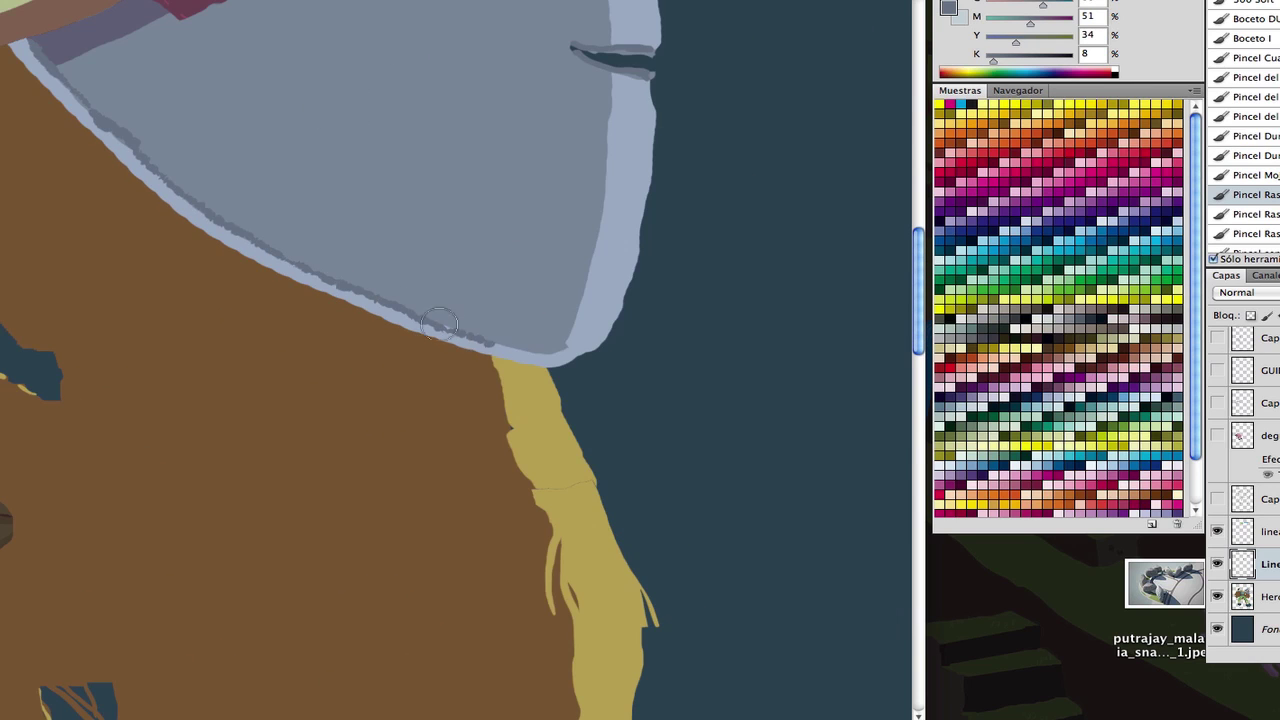
key(e)
scroll(529, 380, up, 2)
key(ctrl+0)
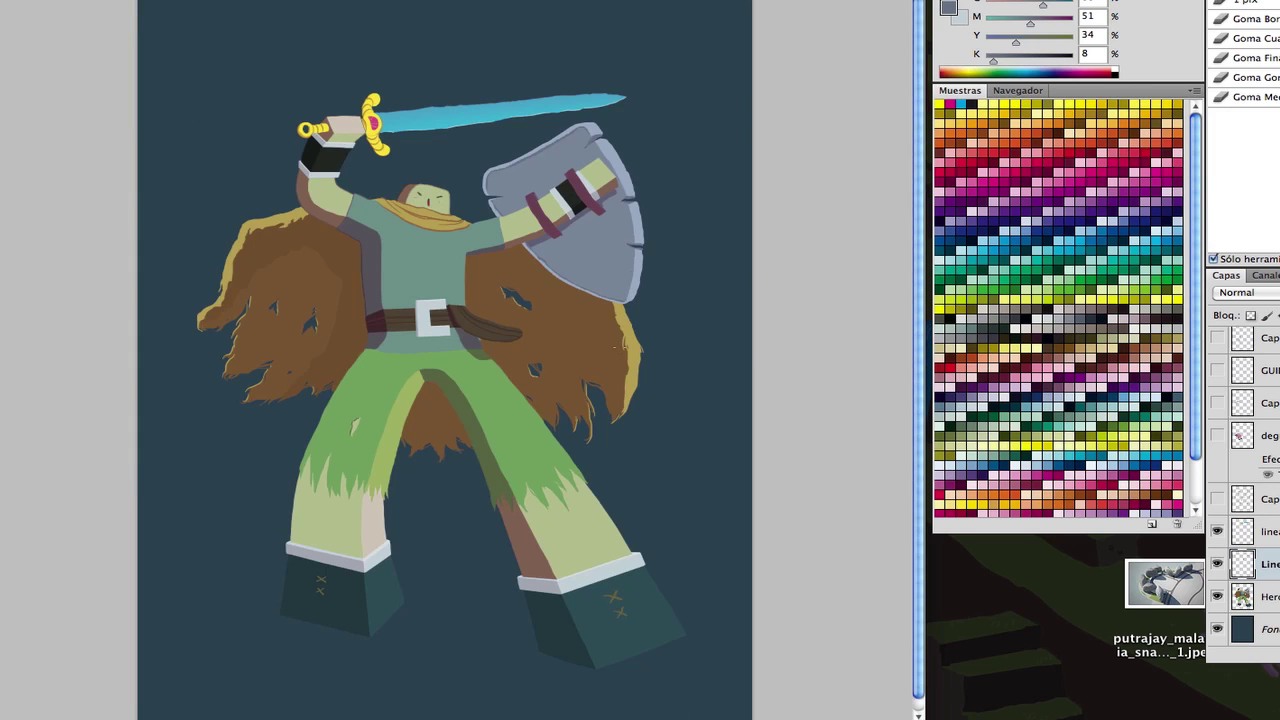
- Outline the underside of the shield arm's bare forearm with a thin sampled dark brown line
scroll(500, 566, up, 3)
key(b)
scroll(500, 566, up, 3)
right_click(400, 456)
key(Escape)
scroll(445, 483, down, 3)
alt+click(445, 483)
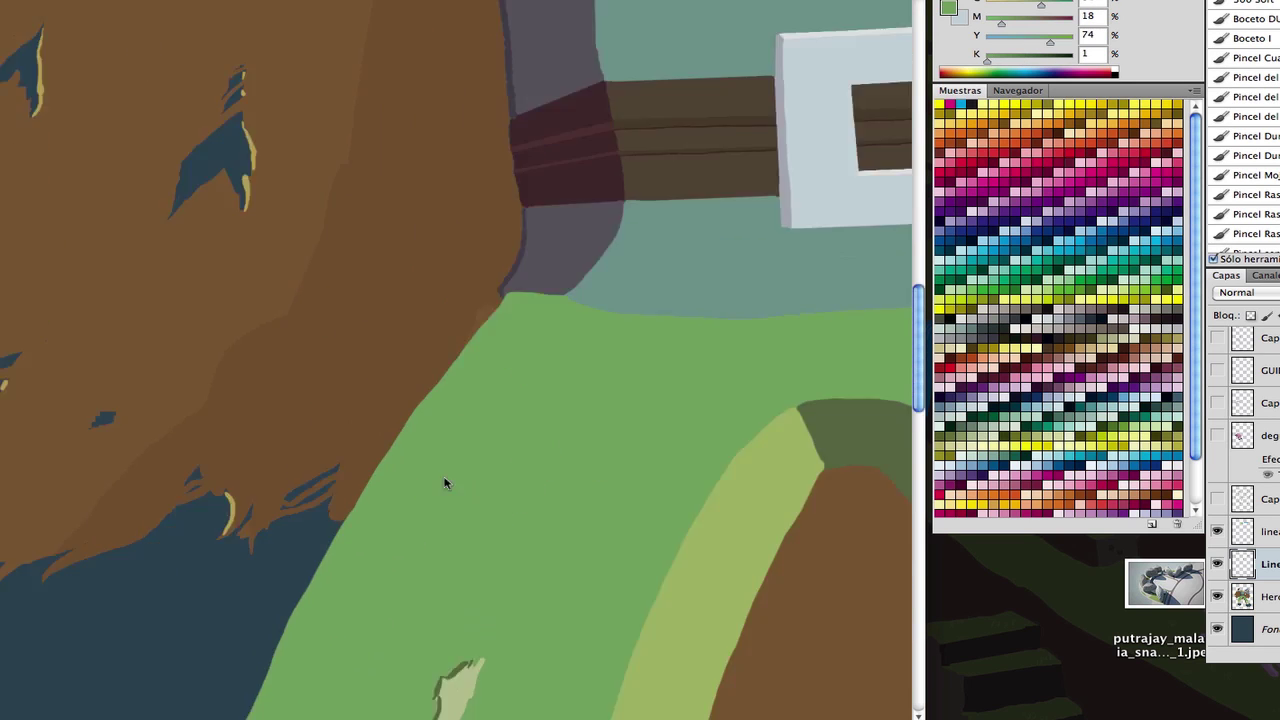
scroll(680, 391, down, 3)
scroll(746, 400, up, 3)
scroll(708, 285, up, 2)
alt+click(708, 287)
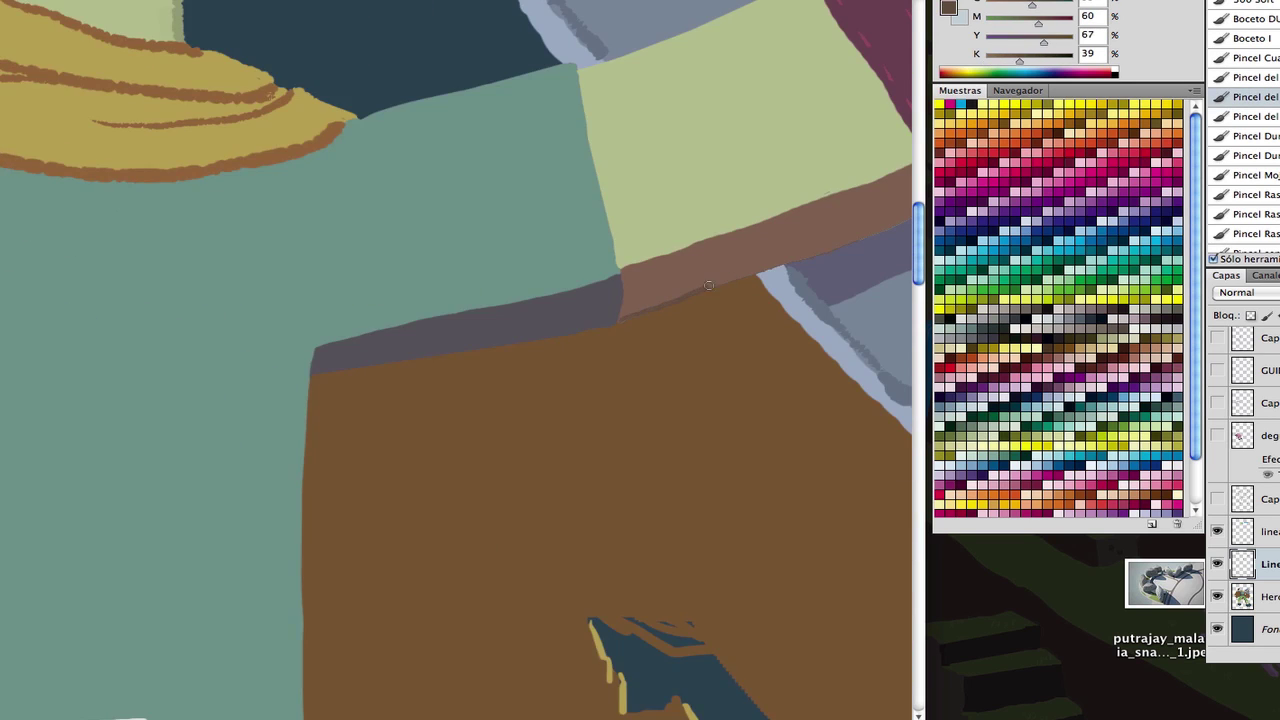
scroll(708, 285, down, 3)
scroll(811, 123, up, 3)
drag(811, 123, 656, 180)
scroll(665, 342, down, 2)
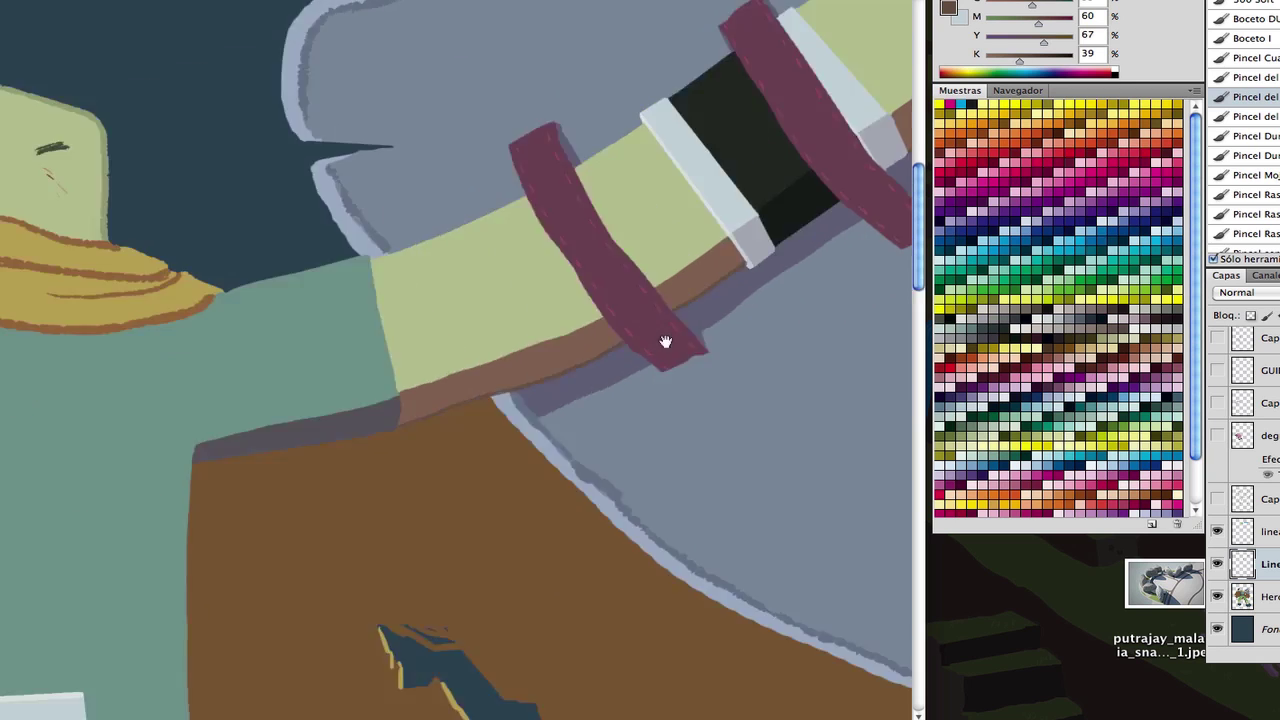
- Outline the shield arm's sleeve, using dark purple with 45% black underneath and purple-grey with 27% black along the top
scroll(665, 342, down, 2)
scroll(686, 343, up, 2)
alt+click(686, 343)
scroll(552, 348, down, 3)
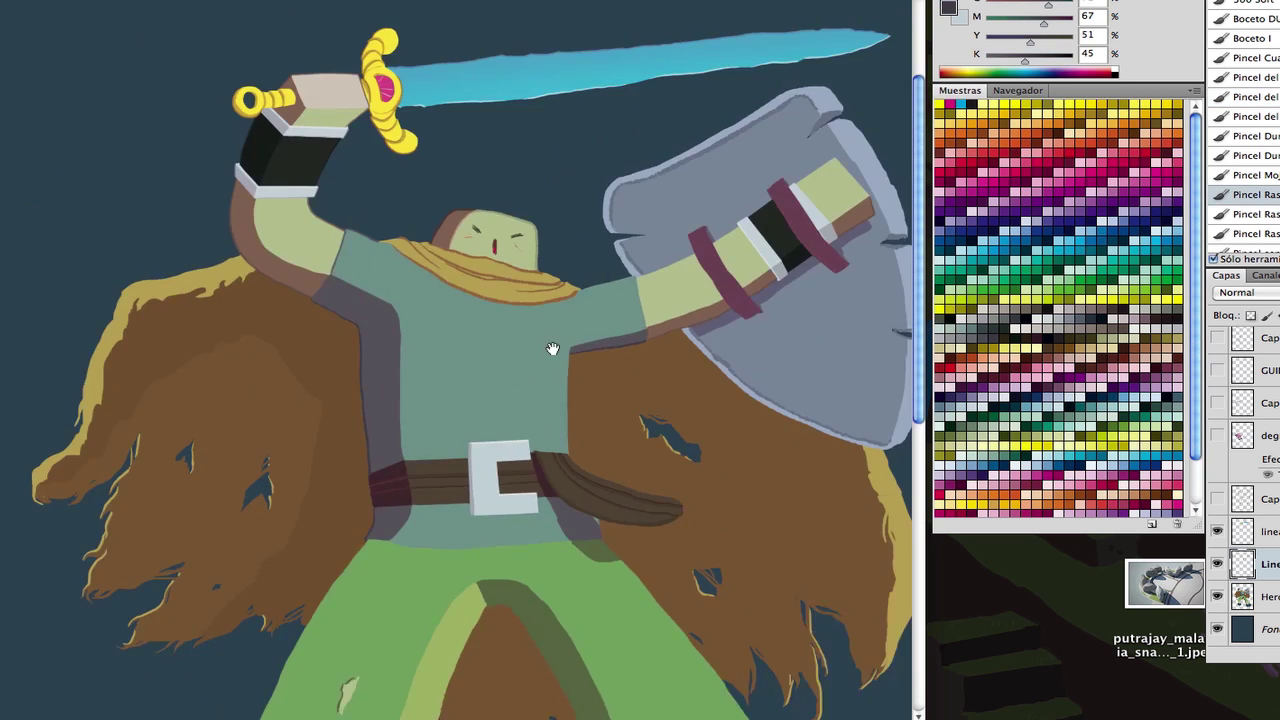
scroll(552, 348, up, 3)
alt+click(552, 348)
drag(700, 330, 598, 316)
scroll(598, 316, up, 2)
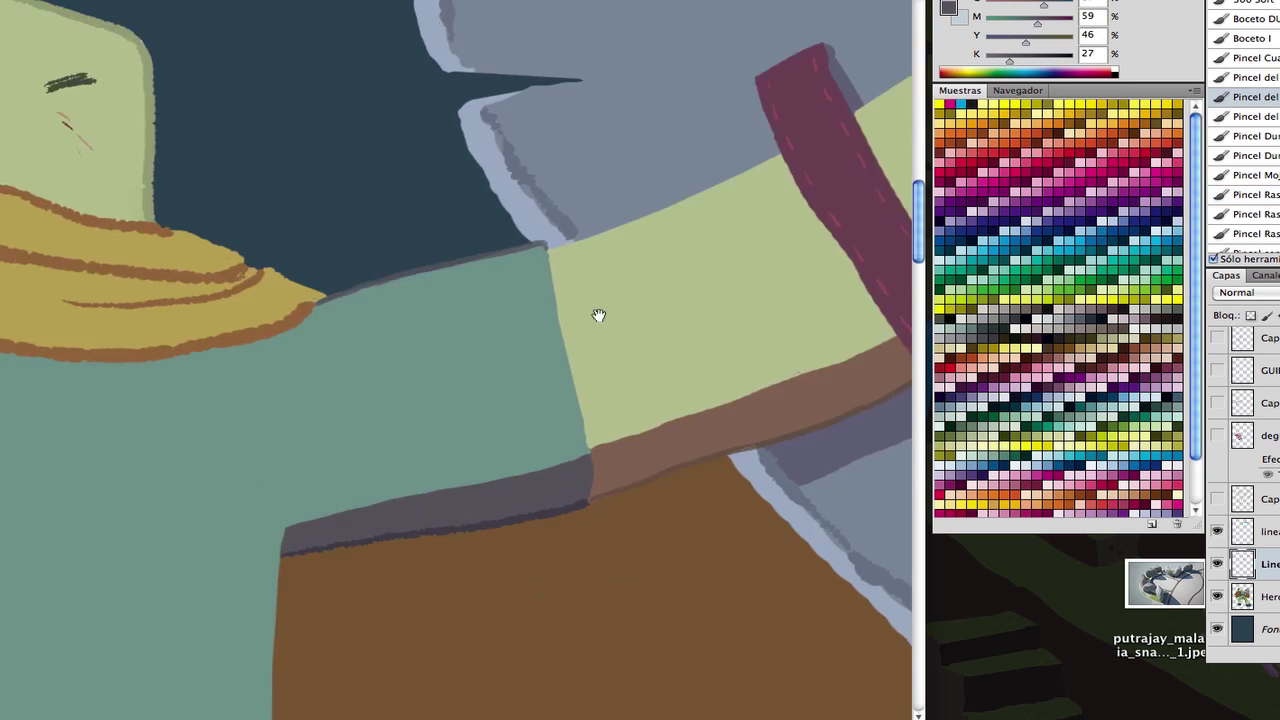
- Outline the forearms and fist in brown with 17% black and edge the pale wrist cuffs
scroll(598, 316, down, 2)
scroll(694, 349, up, 4)
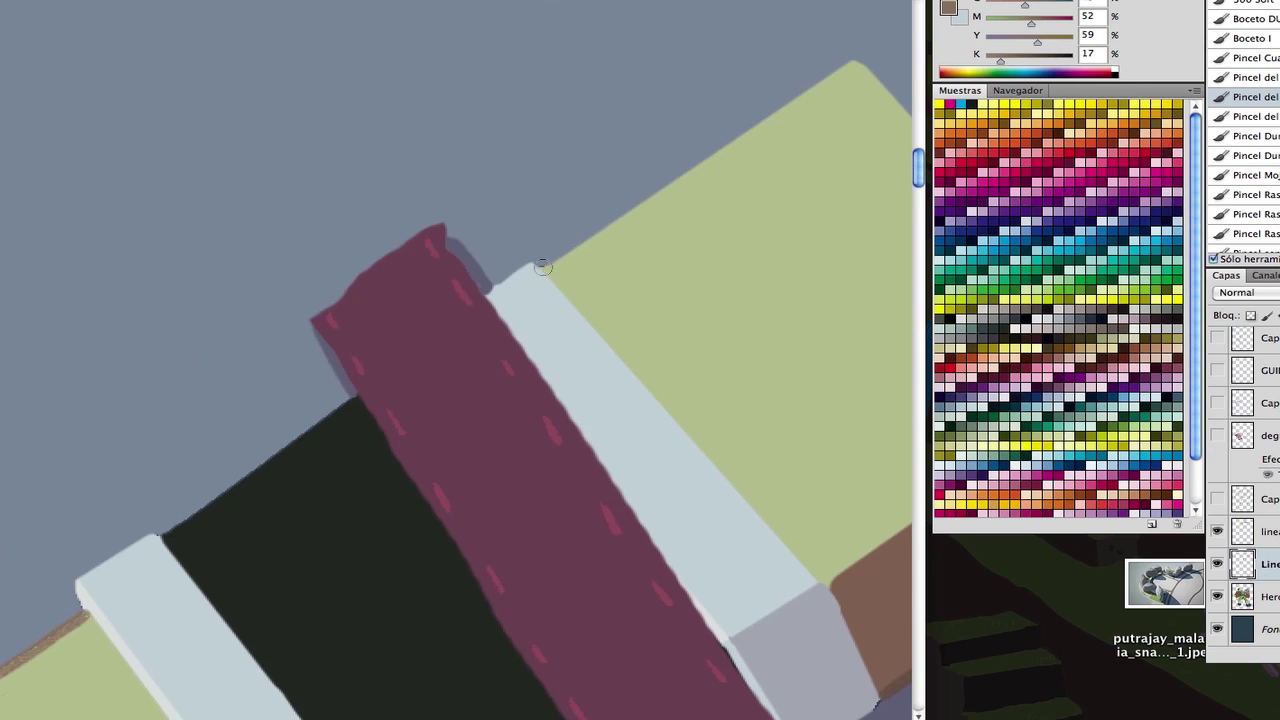
scroll(541, 267, down, 3)
scroll(571, 294, up, 3)
scroll(571, 294, down, 3)
scroll(571, 506, up, 3)
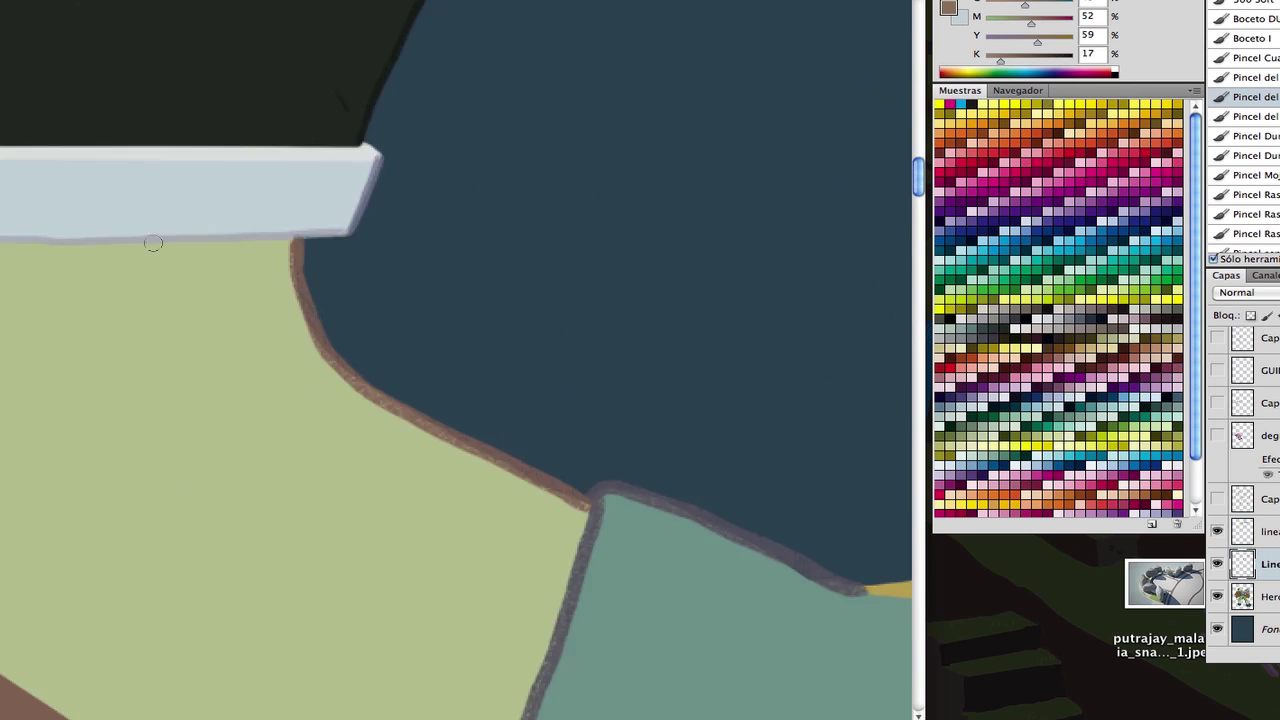
- Highlight the shield's outer rim, including the edges between its cracks, with the sampled pale cuff blue
scroll(614, 389, down, 3)
scroll(737, 309, up, 5)
alt+click(588, 116)
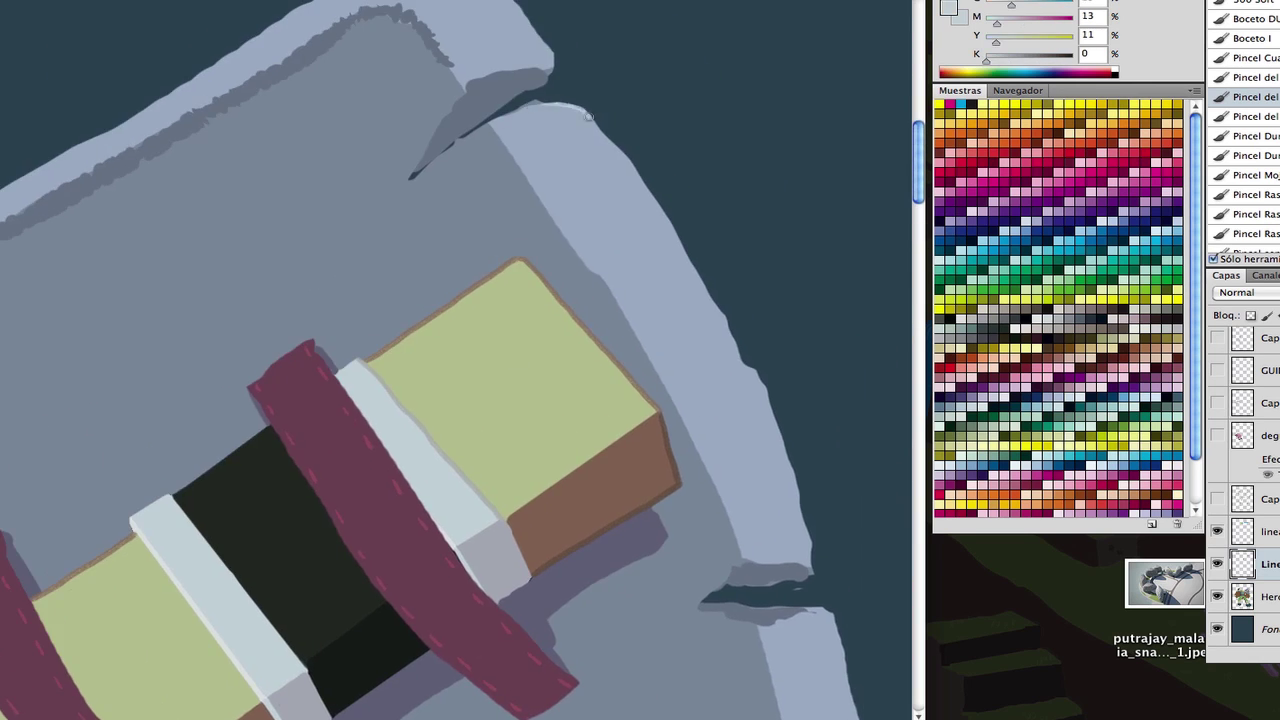
scroll(522, 147, down, 1)
scroll(602, 282, down, 1)
scroll(610, 300, down, 4)
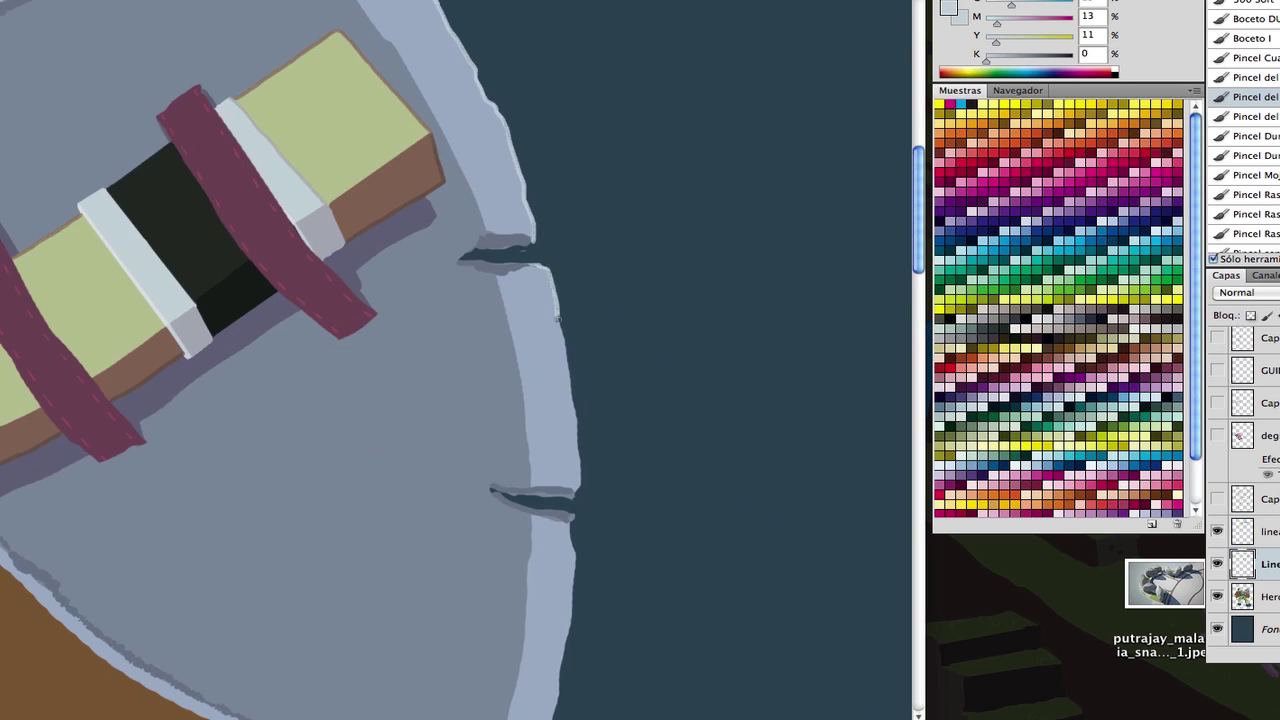
scroll(618, 320, up, 1)
- Paint out the thin seam across the cape's yellow trim on the hero layer with the sampled trim yellow and cape brown
scroll(618, 320, down, 1)
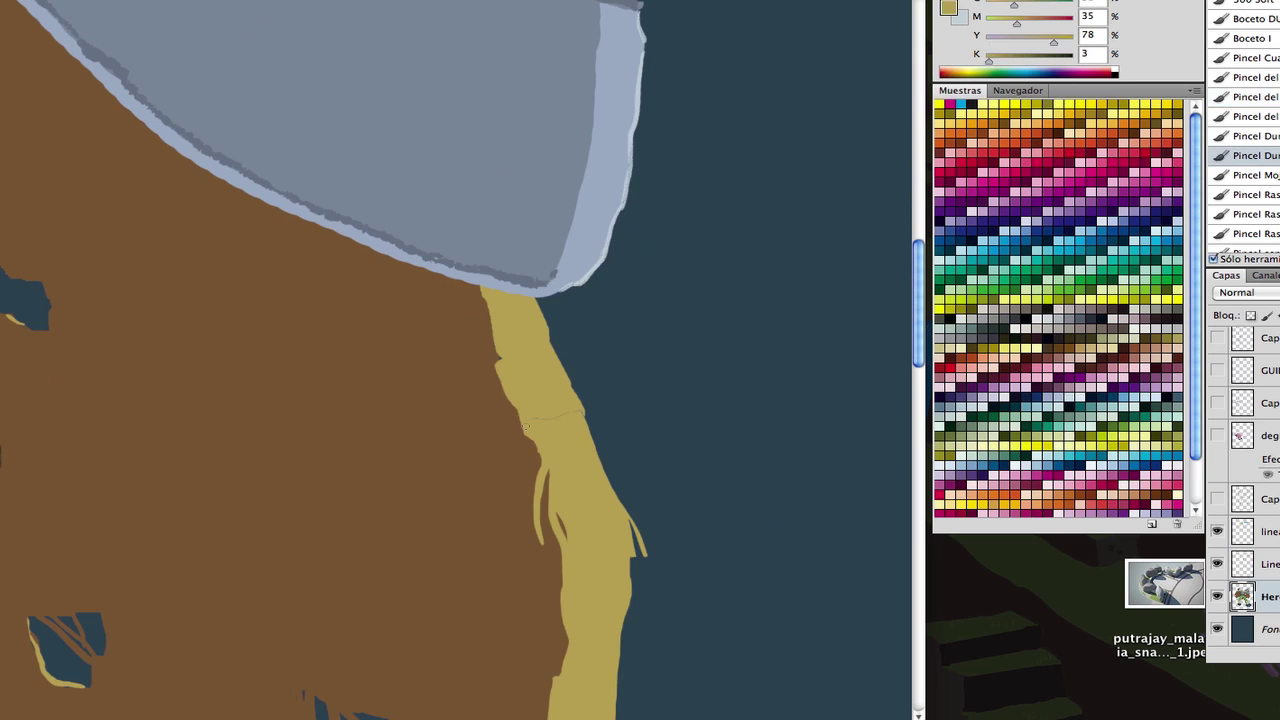
alt+click(534, 650)
scroll(534, 650, down, 3)
scroll(451, 282, up, 1)
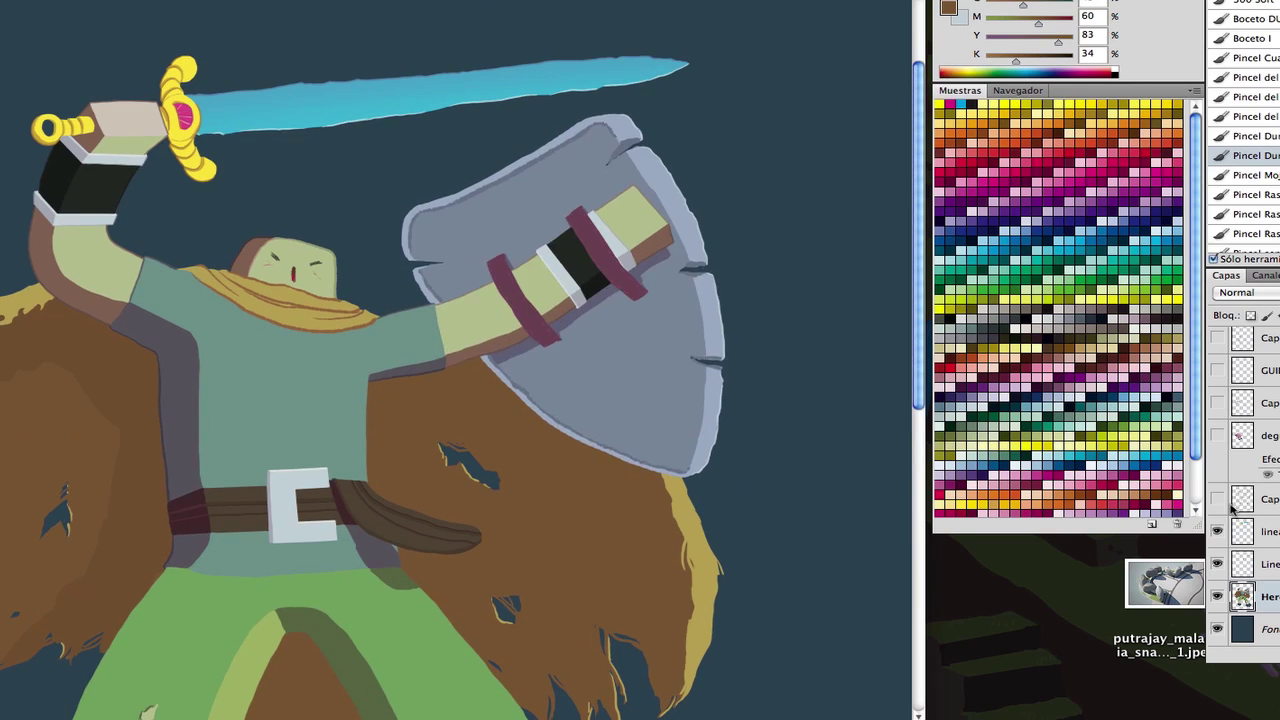
- Create a new layer and draw wood-grain rings and lines across the shield's face in the sampled rim-line grey
key(ctrl+shift+n)
key(Return)
alt+click(451, 282)
drag(451, 282, 490, 240)
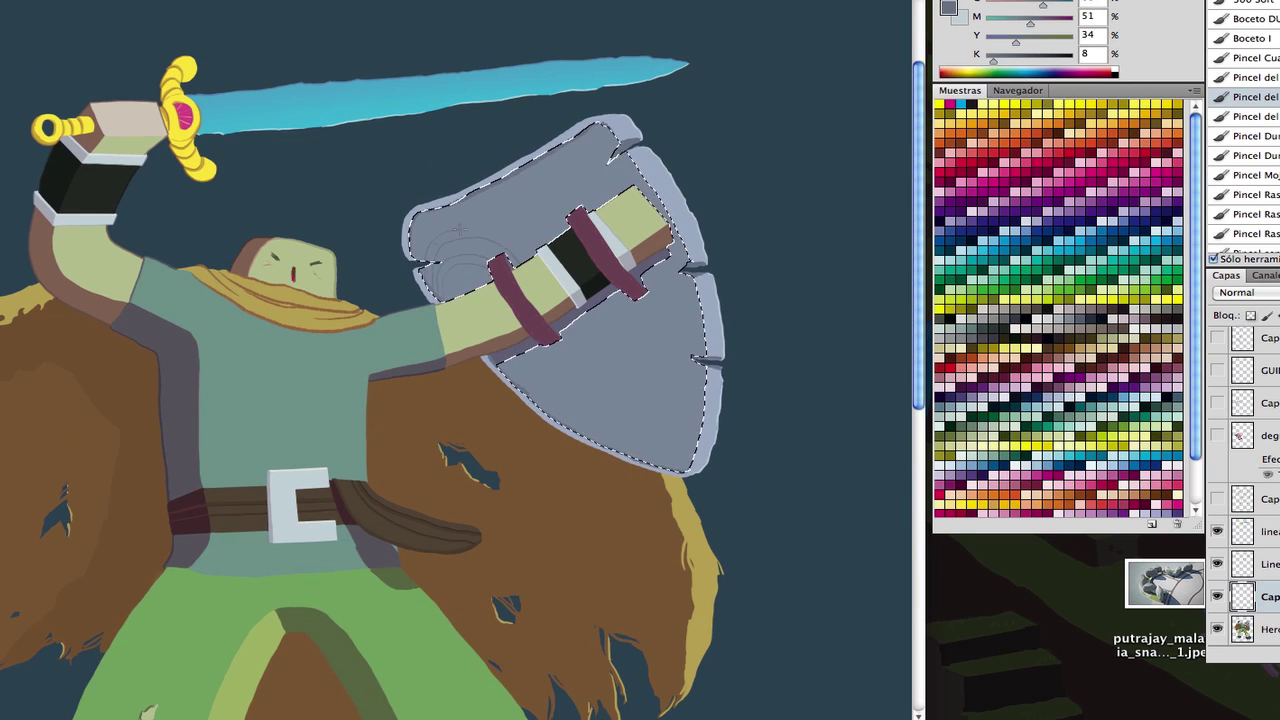
drag(600, 200, 645, 160)
key(ctrl+d)
scroll(542, 205, down, 3)
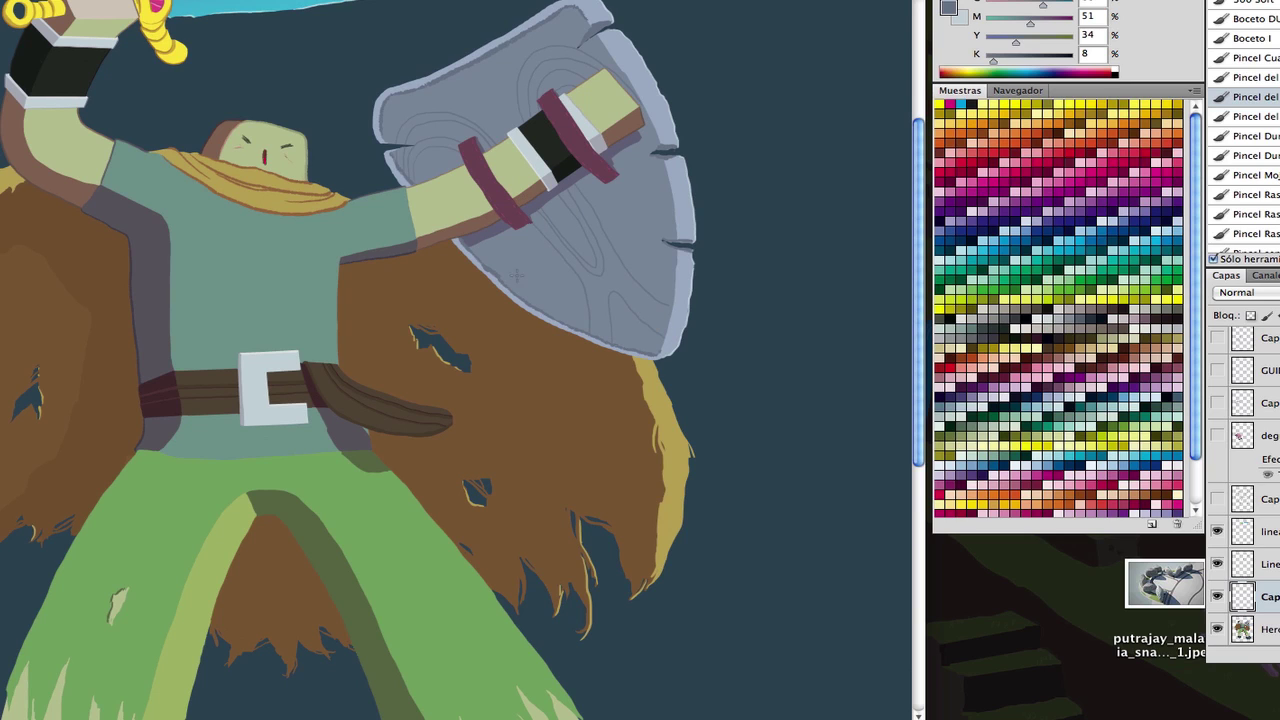
scroll(447, 81, up, 3)
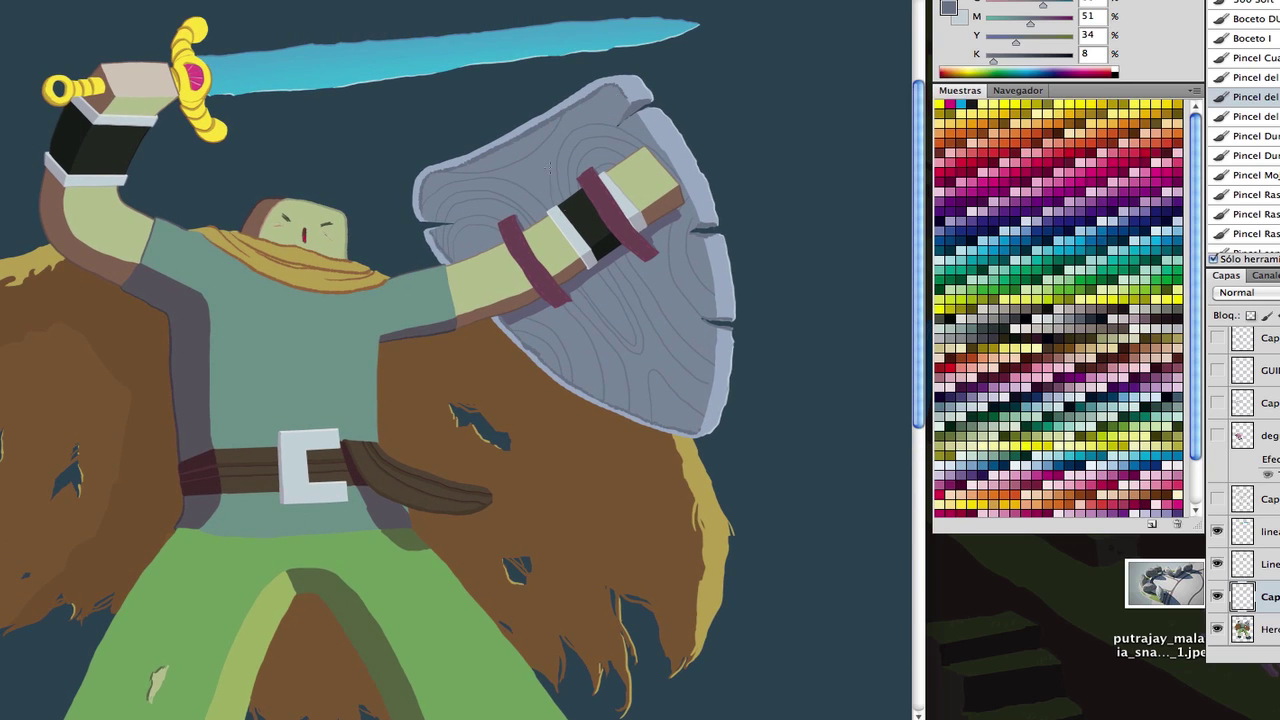
- Erase the wood grain from the lower part of the shield's face with the hard round 73 px eraser
scroll(547, 166, down, 3)
scroll(560, 250, up, 5)
key(e)
right_click(527, 360)
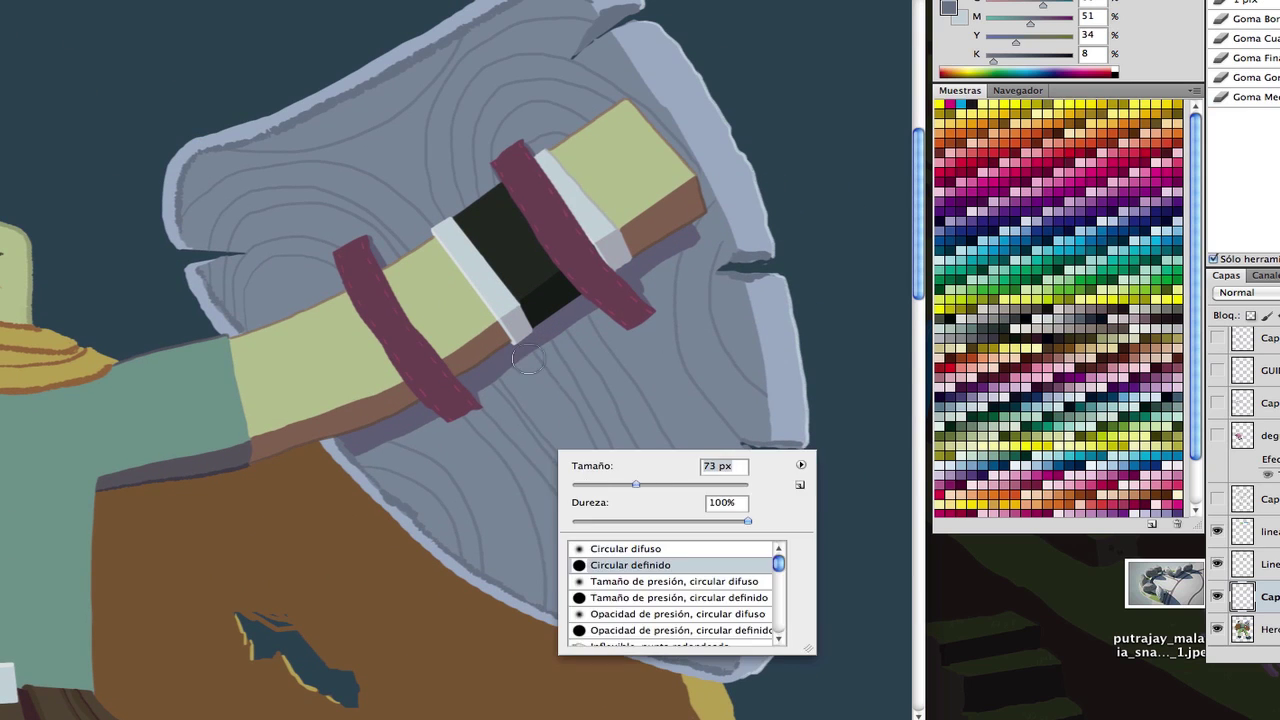
mouse_move(527, 360)
mouse_down()
mouse_move(510, 600)
mouse_move(720, 556)
mouse_up()
key(b)
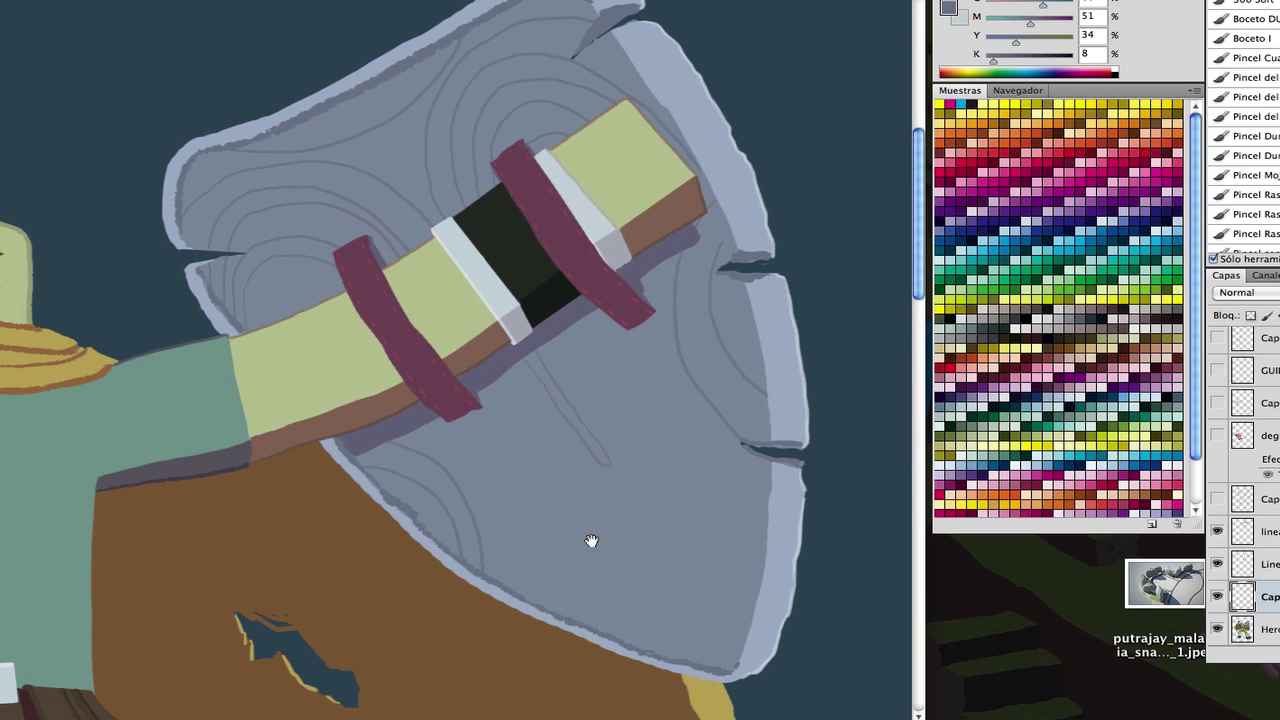
- Draw branching grain lines ending in curled spirals on the lower part of the shield's face
drag(594, 433, 474, 243)
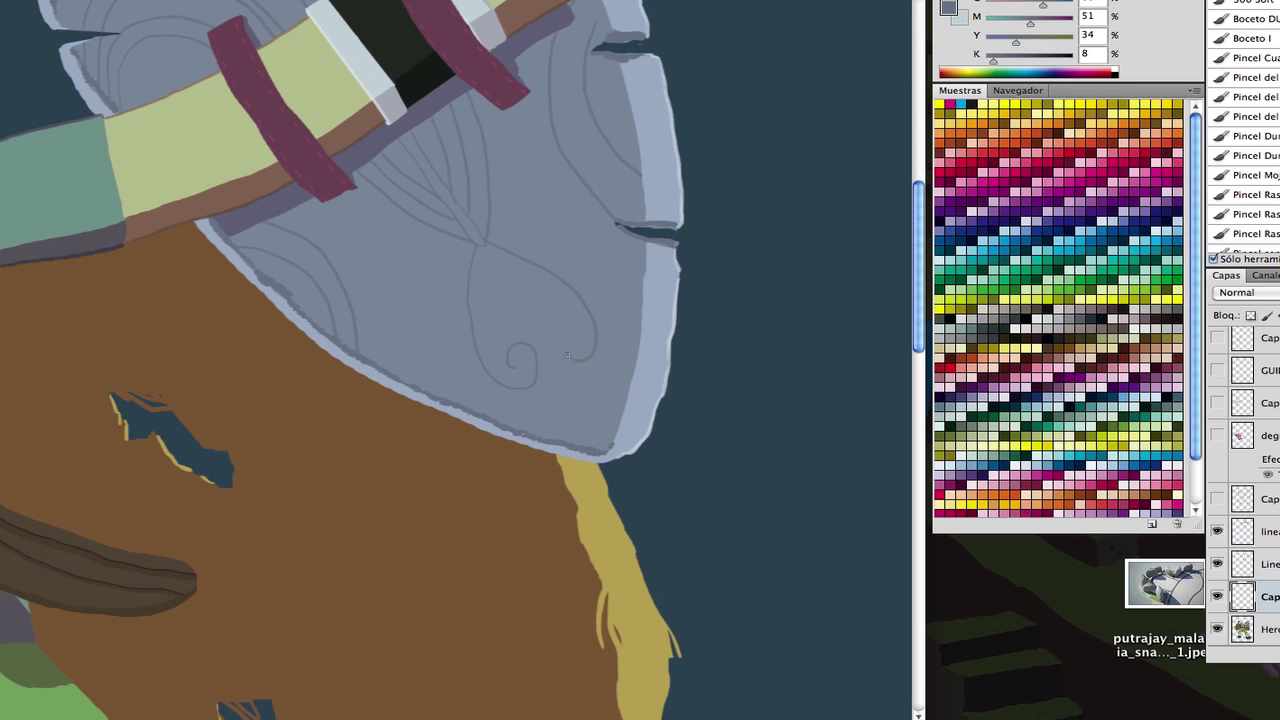
scroll(690, 390, down, 4)
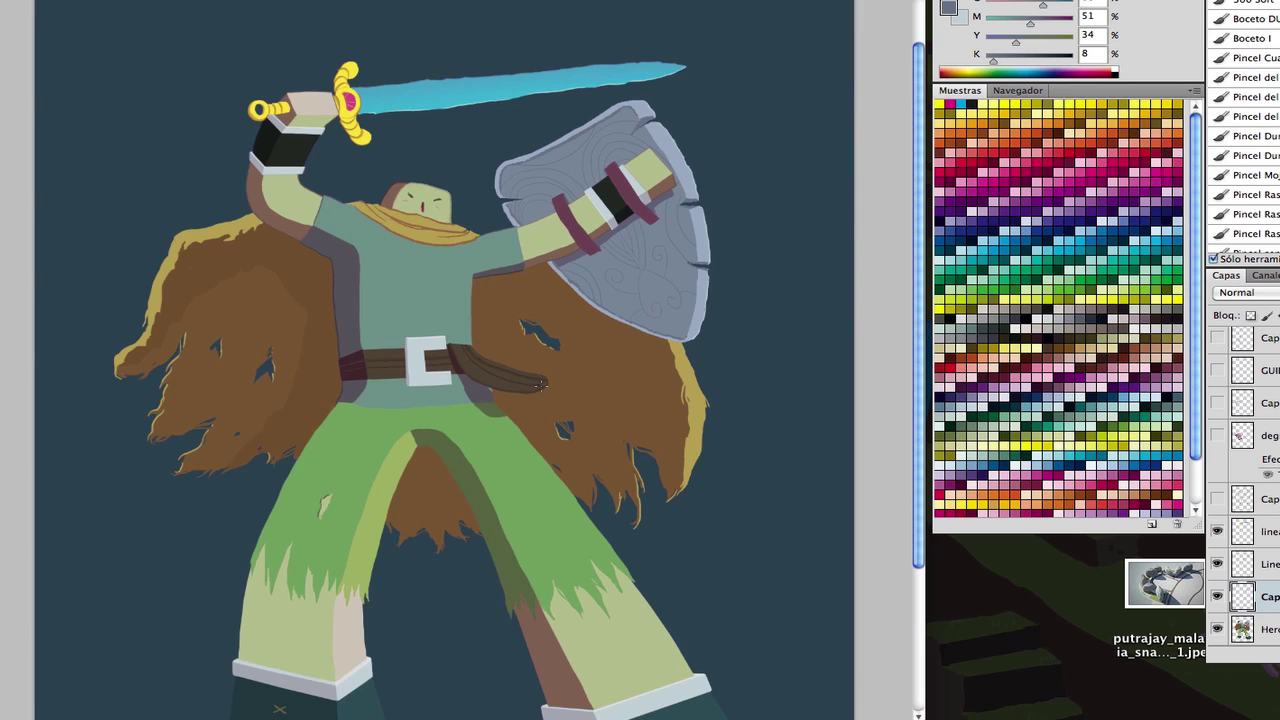
scroll(600, 120, up, 2)
- Touch up the shield's edge with the sampled face grey on the hero layer and the eraser on the line layer
alt+click(632, 104)
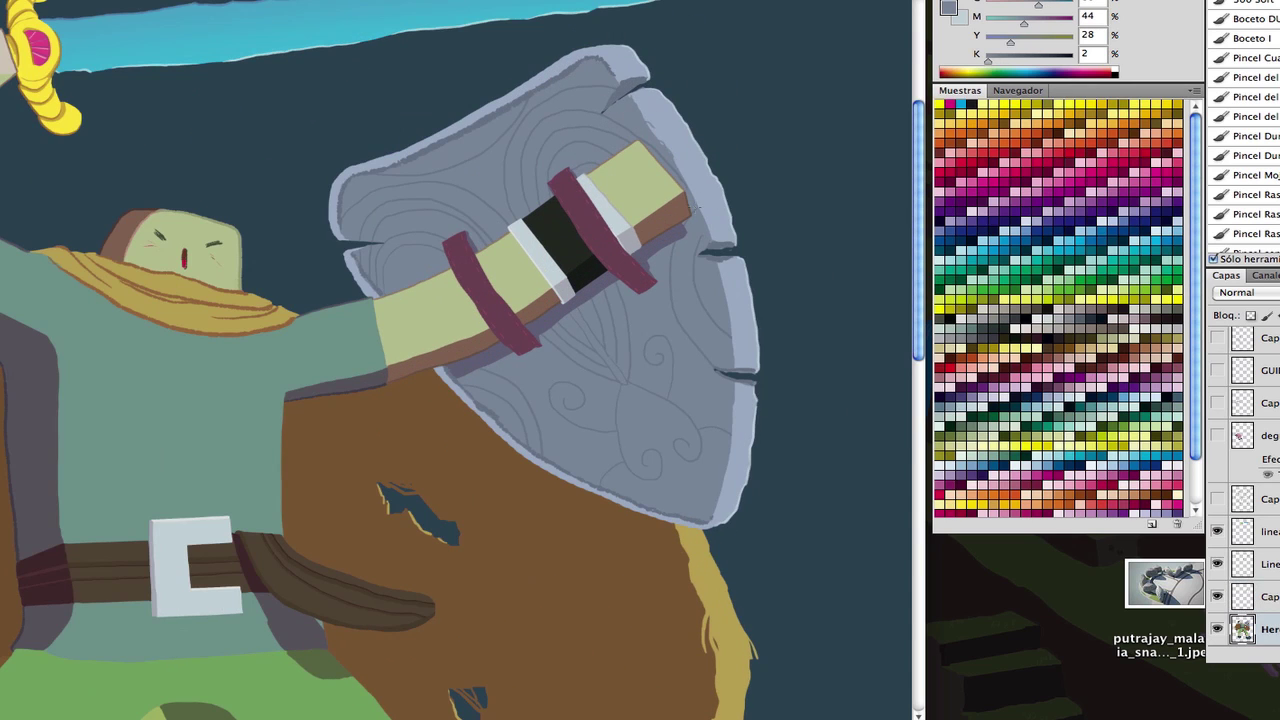
key(e)
right_click(786, 381)
key(Escape)
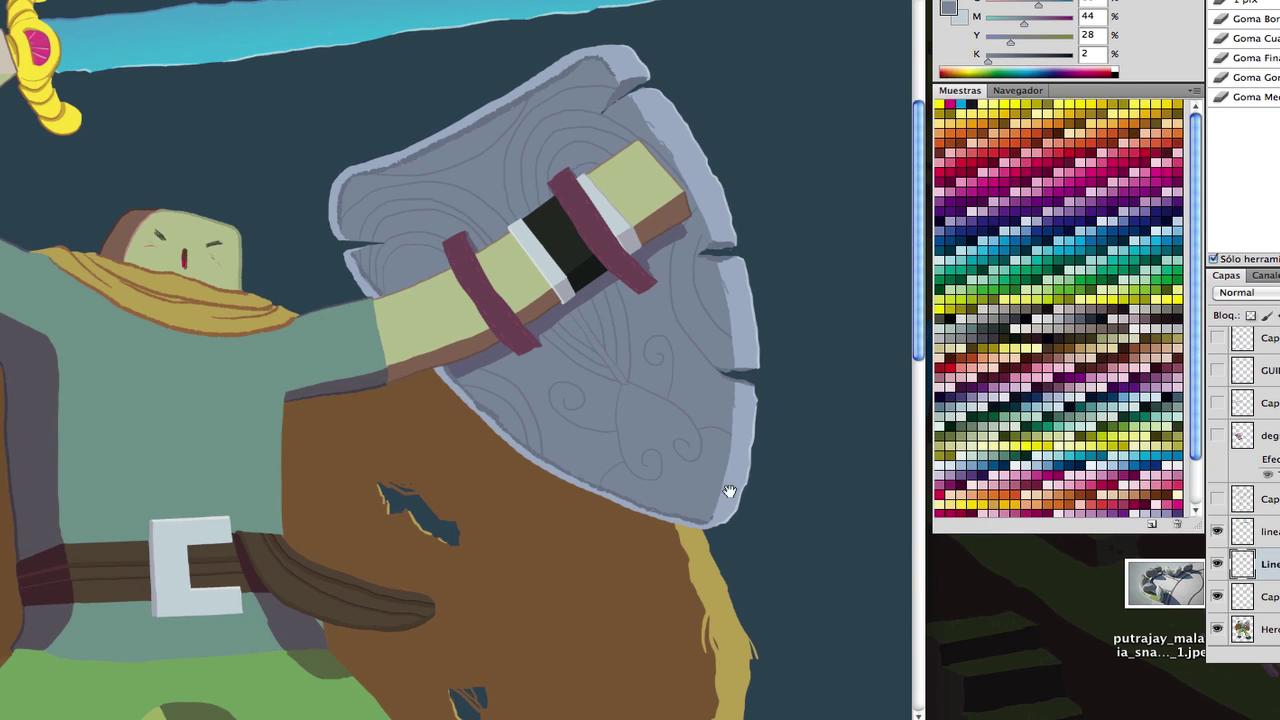
scroll(730, 491, down, 2)
- Add dark teal shadows beneath the cross stitches on both boots, using 51% black and then 68% black for the darker boot face
key(b)
scroll(700, 665, up, 3)
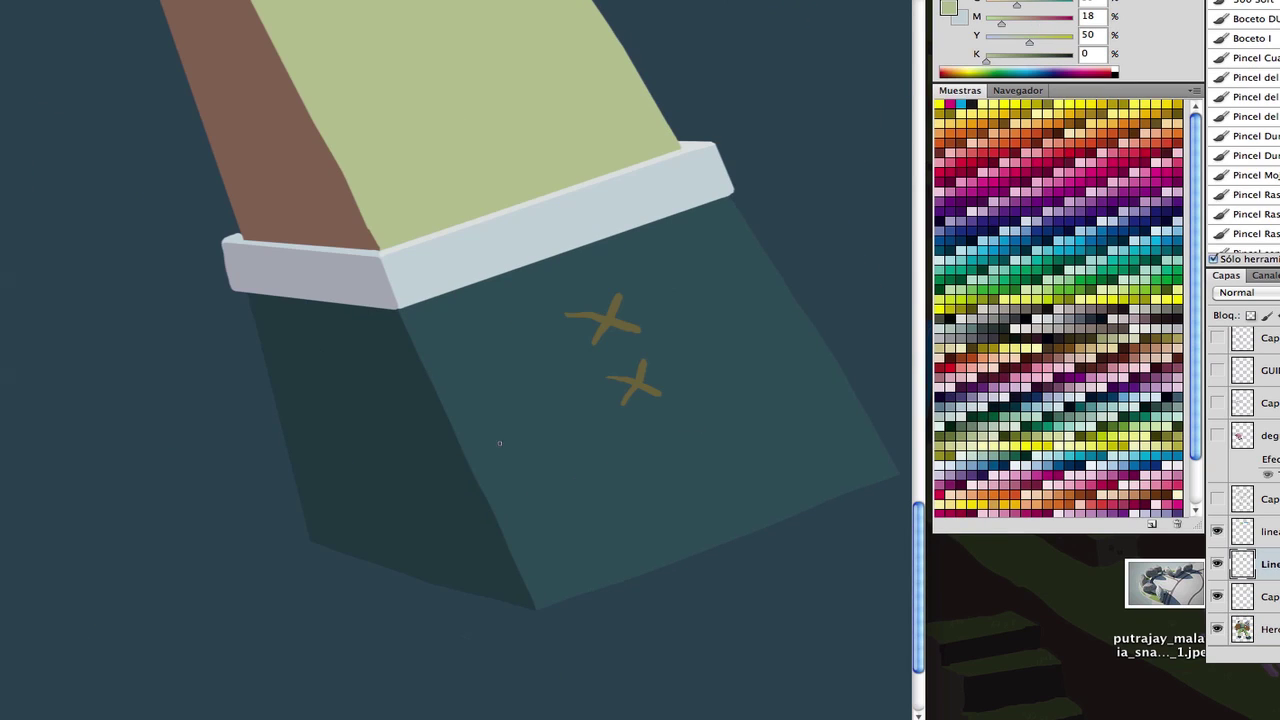
alt+click(587, 318)
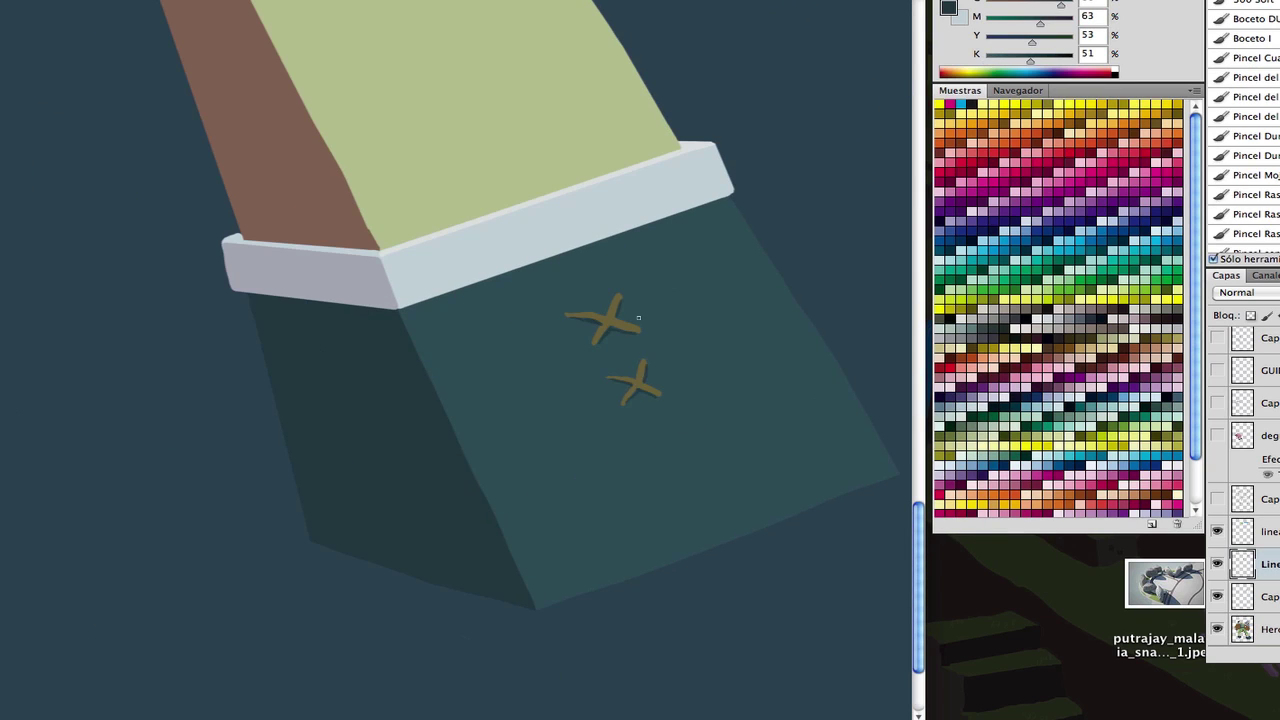
scroll(443, 477, down, 2)
scroll(443, 477, up, 3)
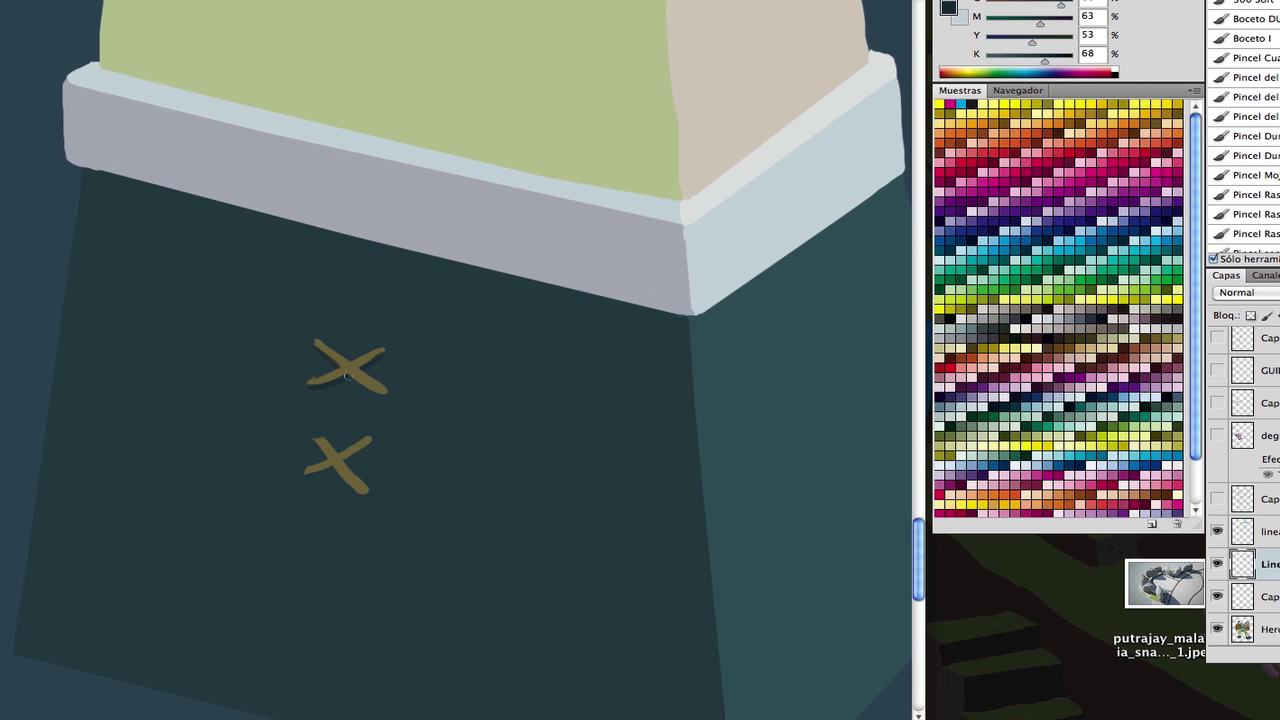
scroll(325, 460, down, 2)
- Draw dark green shadow lines with 29% black around the trouser hole and the torn hem of the leg below it
scroll(500, 60, up, 3)
alt+click(255, 456)
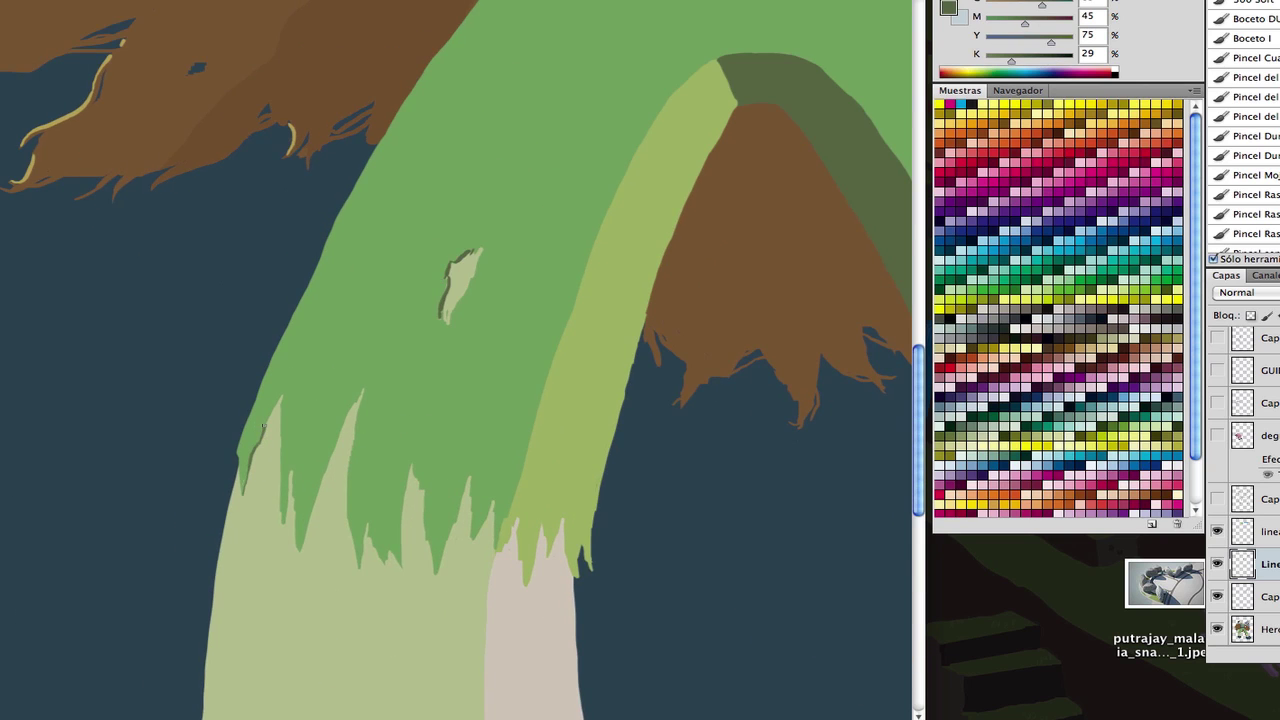
scroll(284, 490, up, 1)
scroll(375, 372, down, 3)
scroll(344, 432, right, 2)
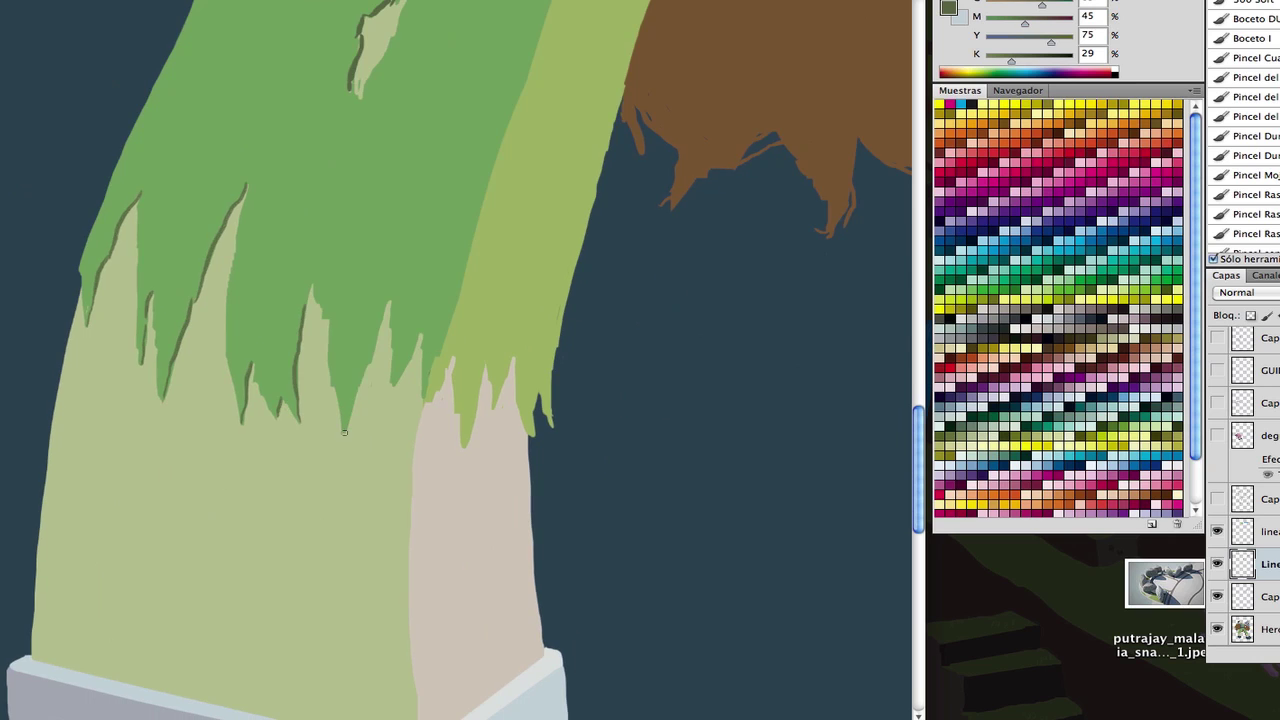
- Edge the light green inner side of the same leg's torn hem with the sampled trouser green
scroll(380, 360, right, 2)
alt+click(342, 345)
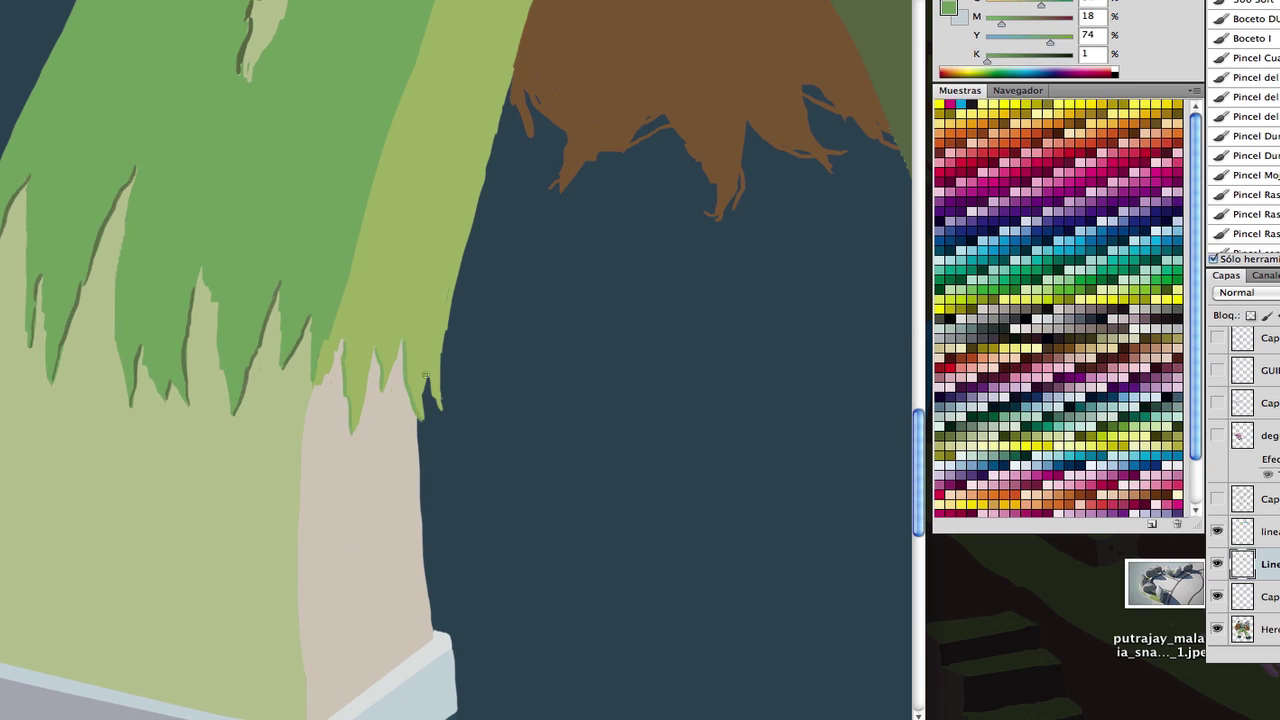
scroll(450, 355, up, 3)
scroll(471, 334, down, 3)
- Draw dark green shadow lines with 29% black along the torn trouser hem on the front of the shield-side leg
alt+click(476, 336)
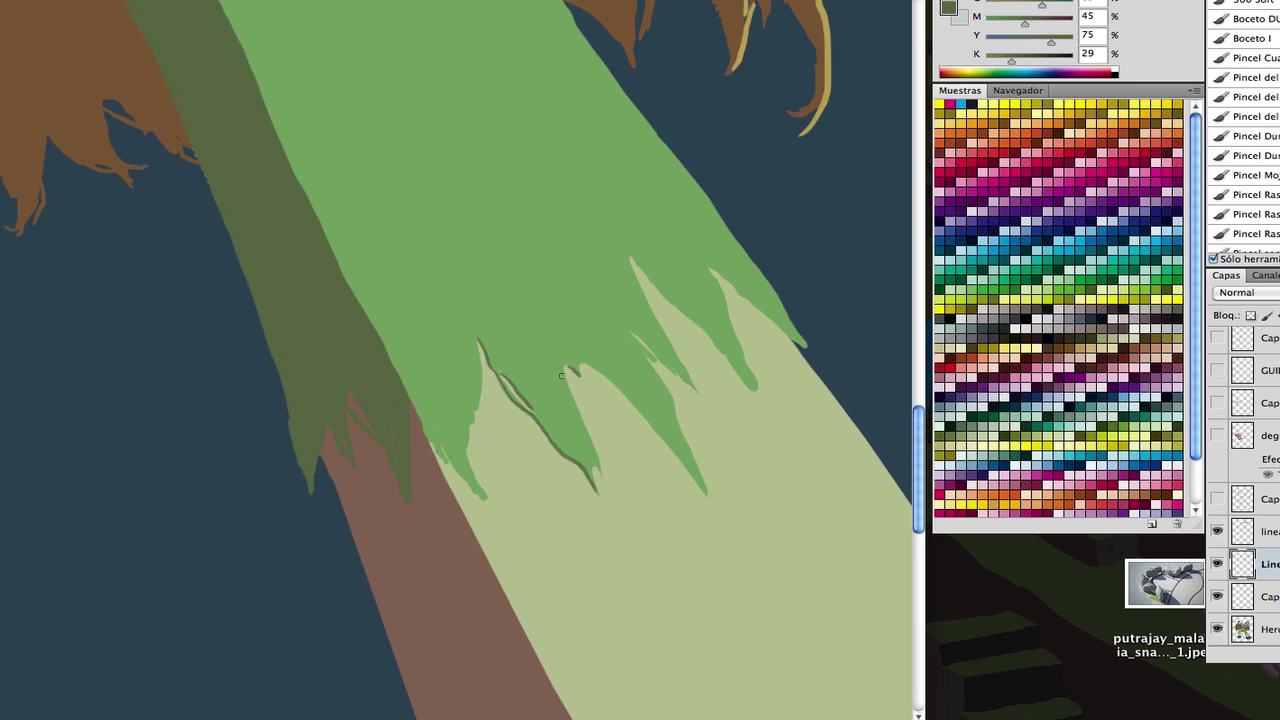
scroll(561, 375, down, 1)
scroll(561, 375, right, 3)
scroll(512, 236, up, 2)
scroll(512, 236, right, 2)
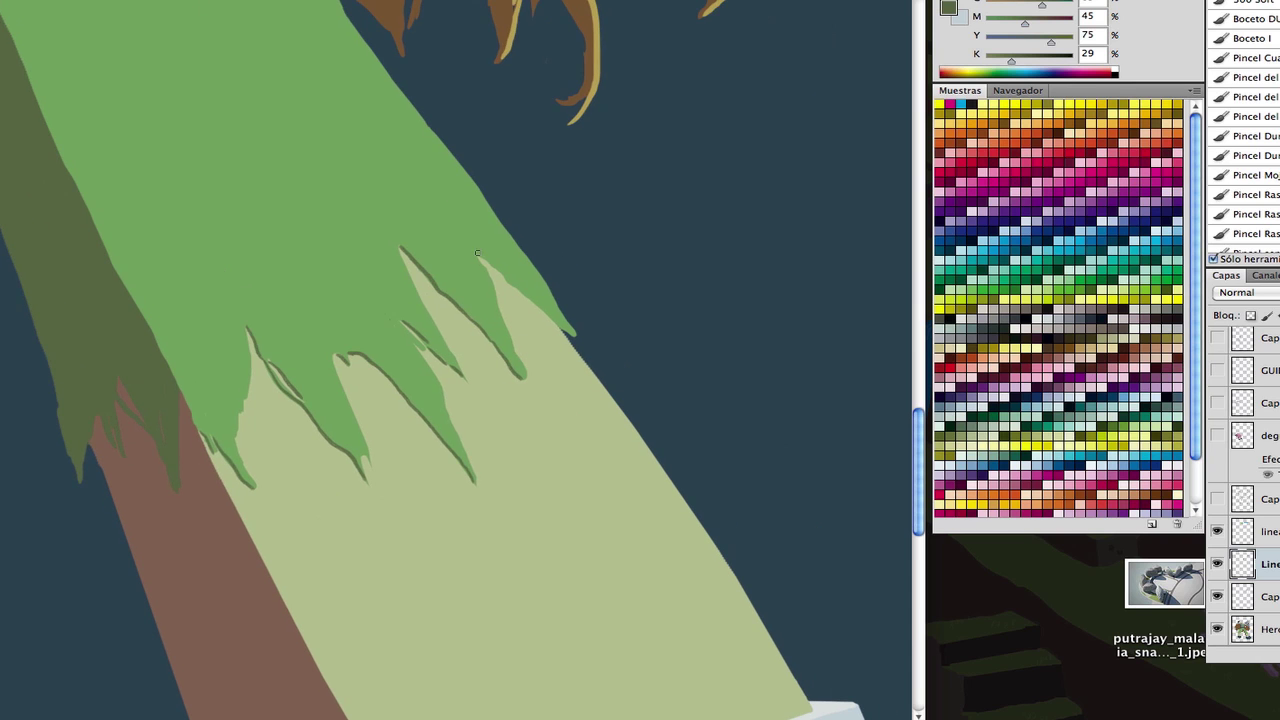
scroll(340, 389, left, 3)
scroll(340, 389, down, 1)
- Edge the torn hem on the dark green inner side of the shield-side leg with the sampled trouser green
alt+click(340, 389)
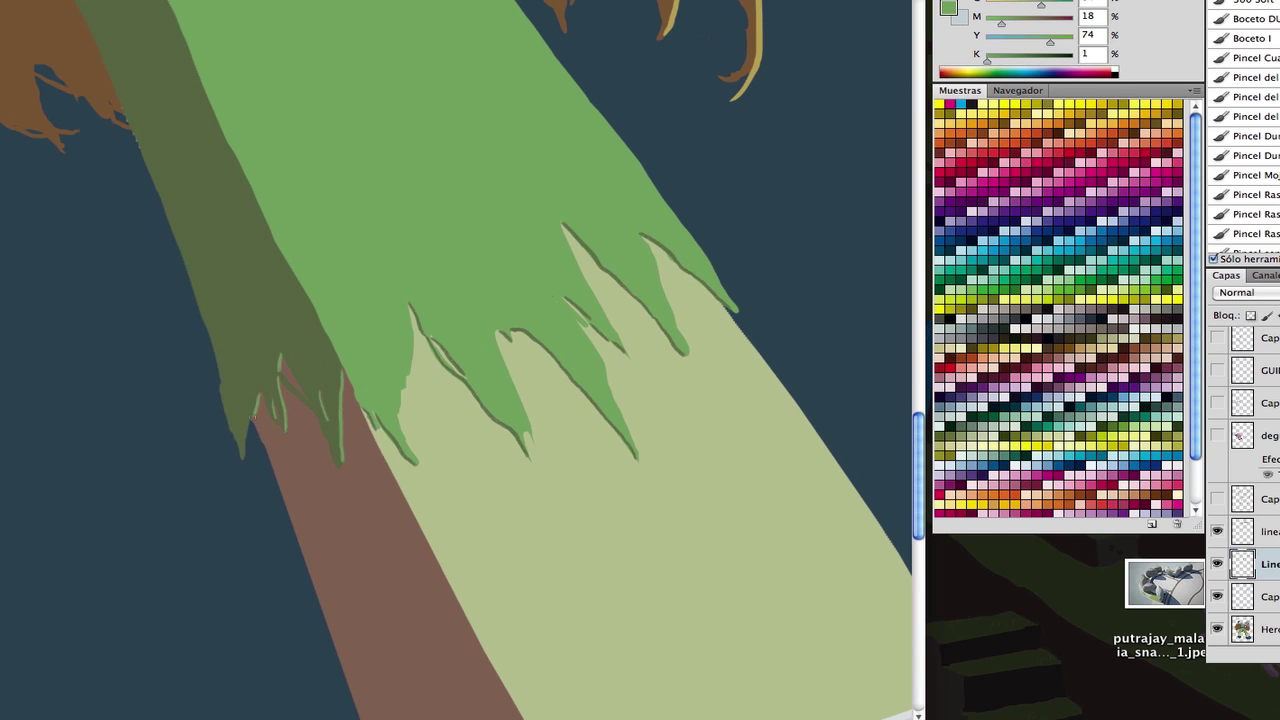
scroll(456, 360, down, 5)
scroll(456, 360, up, 5)
- Line the lower edges of the shield-side boot's cuff in violet-grey with 8% black, and its light face with sampled grey
click(1255, 97)
scroll(388, 237, down, 3)
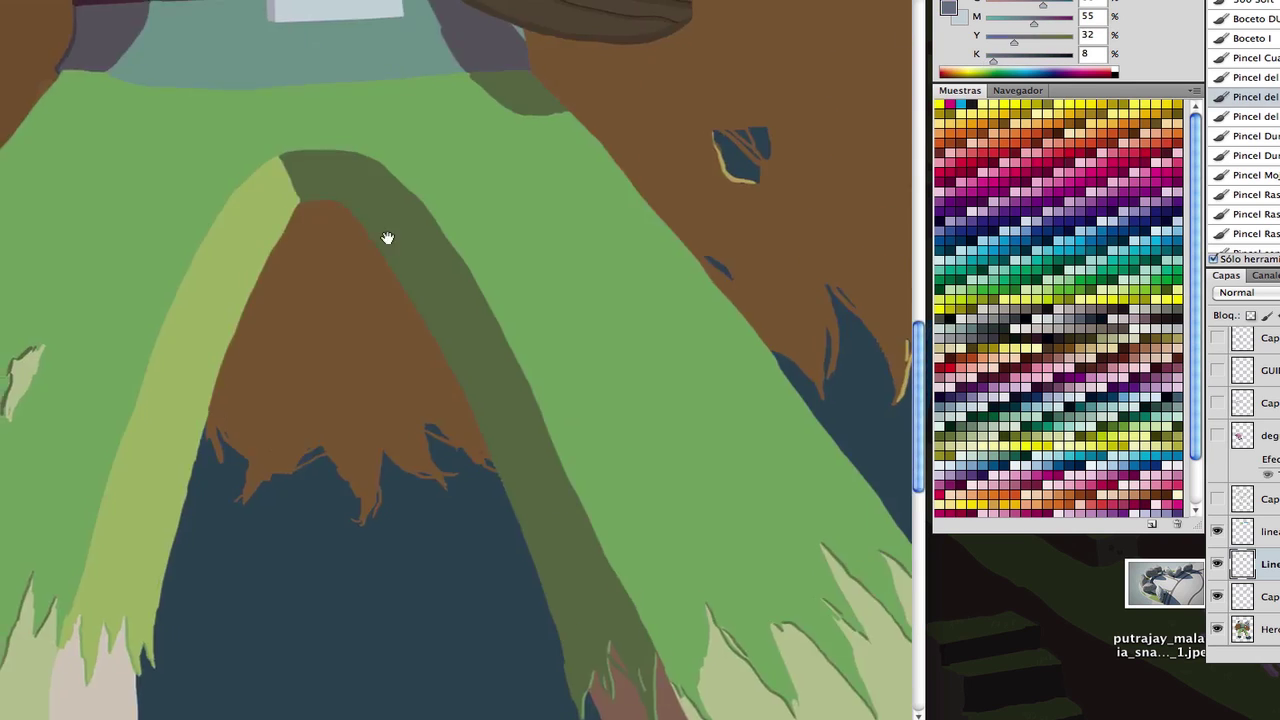
scroll(388, 237, down, 10)
scroll(278, 304, left, 3)
scroll(471, 326, down, 2)
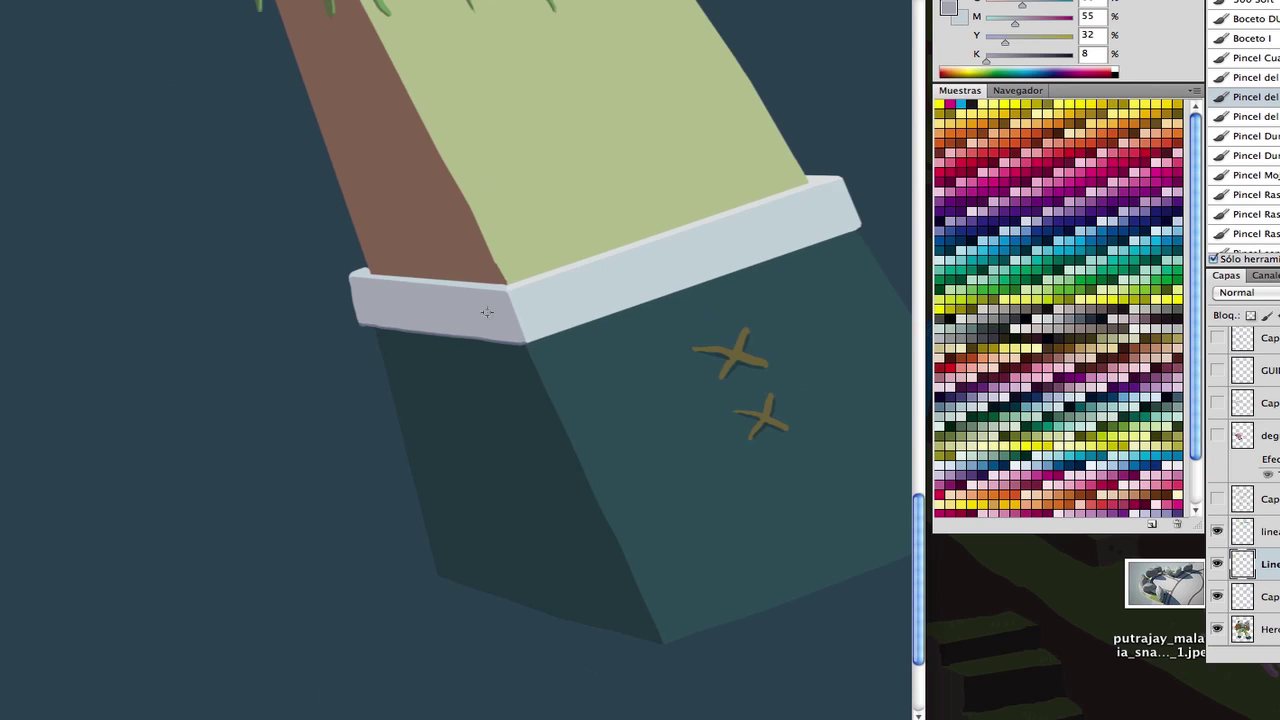
scroll(471, 326, up, 2)
scroll(600, 250, up, 3)
alt+click(785, 165)
scroll(594, 309, down, 3)
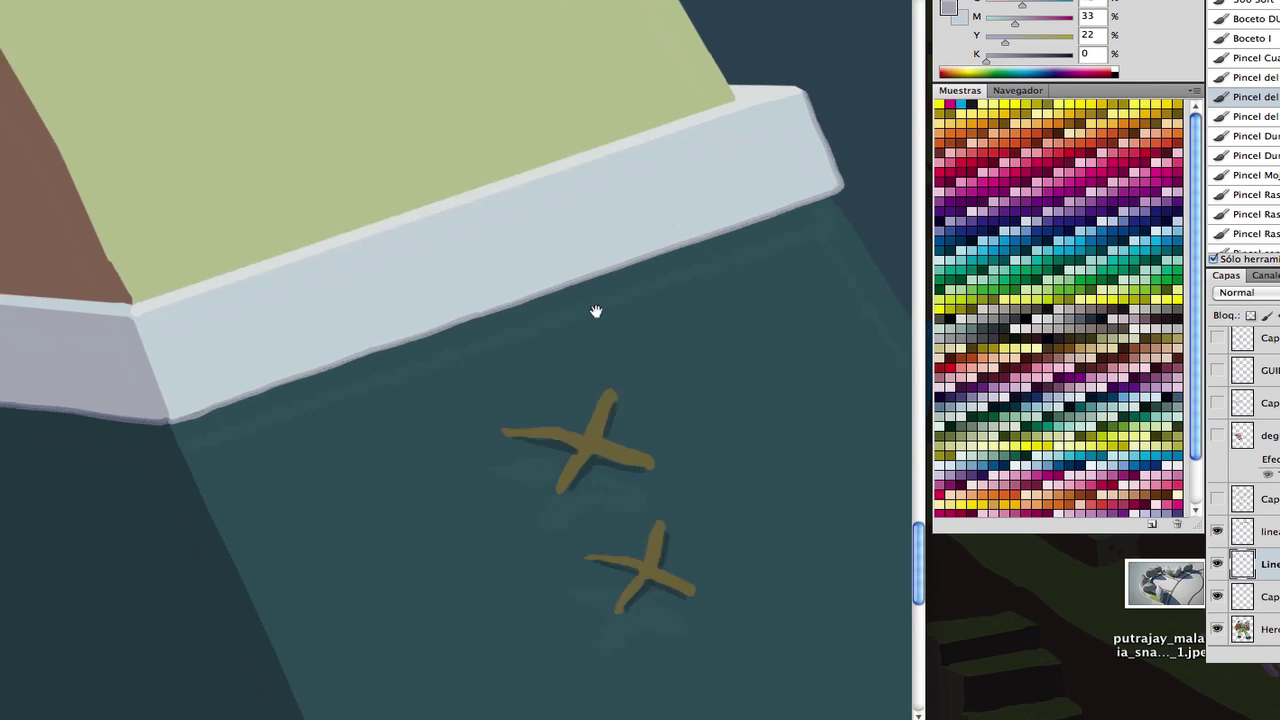
- Paint shadow bands beneath both boot cuffs on the hero layer, using 51% black on the lighter faces and 59% on the darker
scroll(380, 325, up, 2)
scroll(348, 550, up, 2)
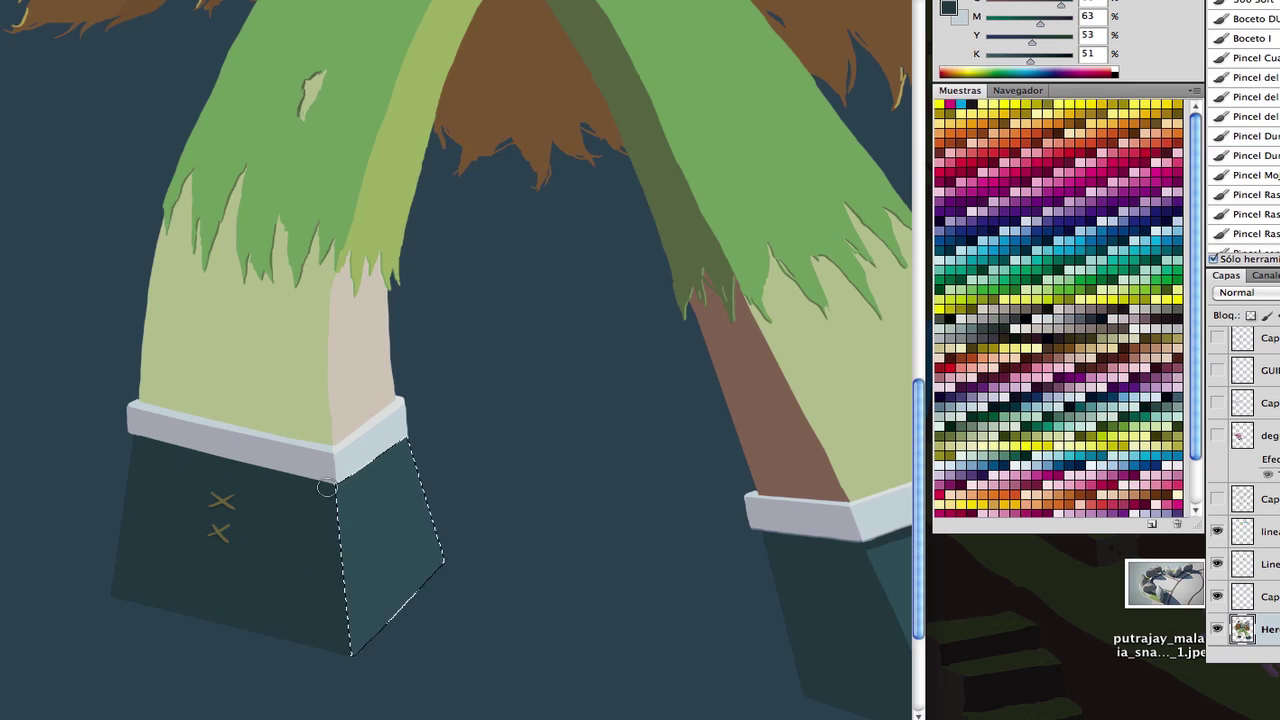
scroll(313, 544, up, 3)
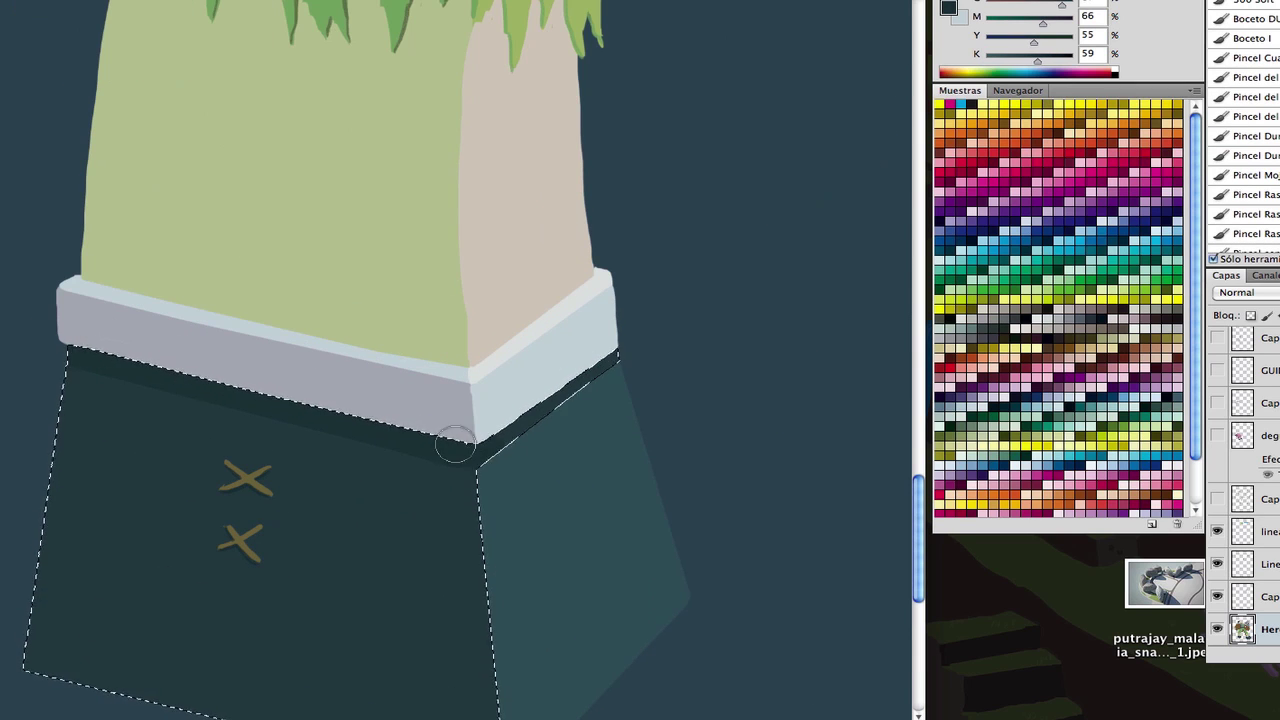
scroll(463, 528, down, 2)
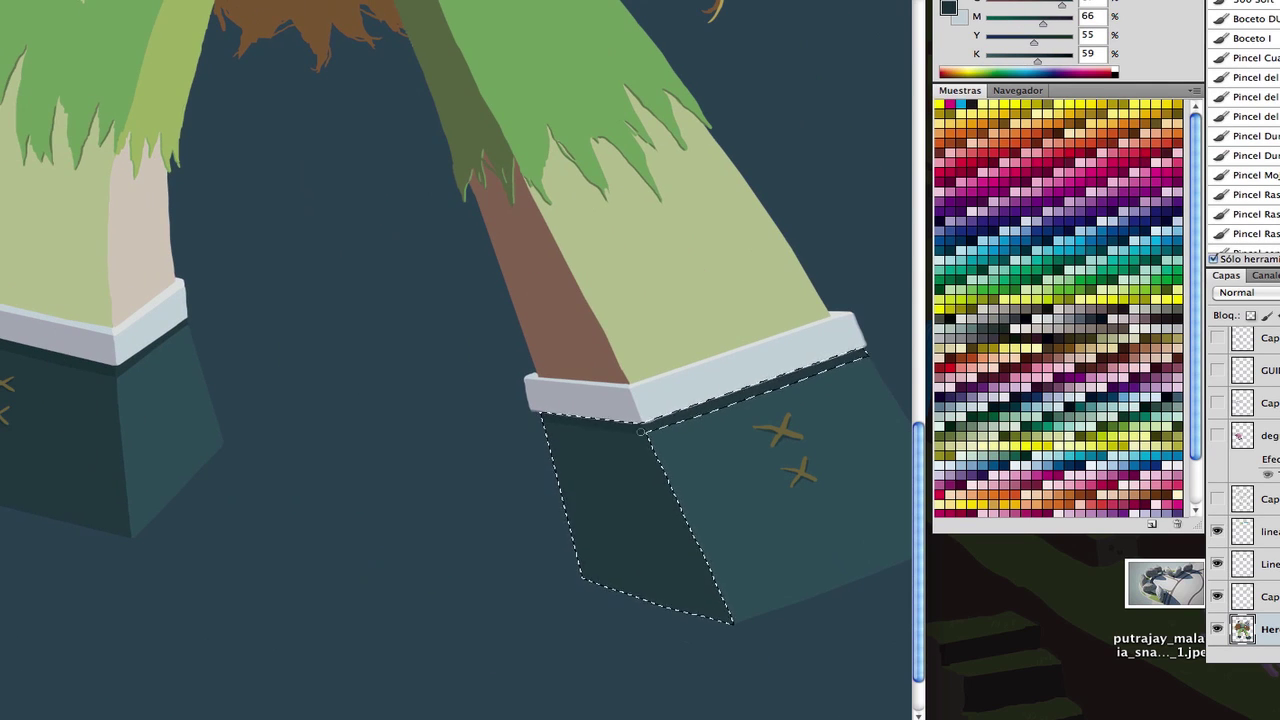
scroll(574, 458, down, 1)
scroll(643, 400, up, 3)
scroll(429, 491, down, 3)
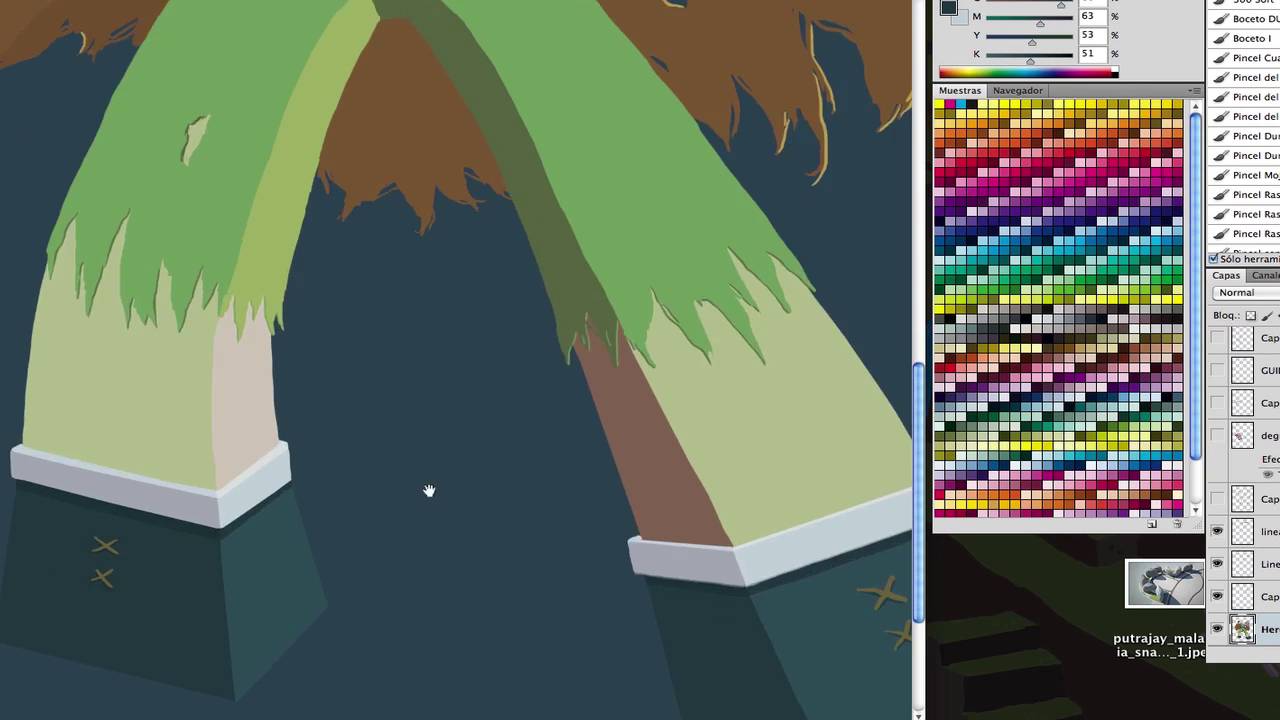
- Outline the outer edges of both bare legs in greyish brown on the line layer, using 15% and 19% black
scroll(429, 491, up, 3)
scroll(615, 287, up, 2)
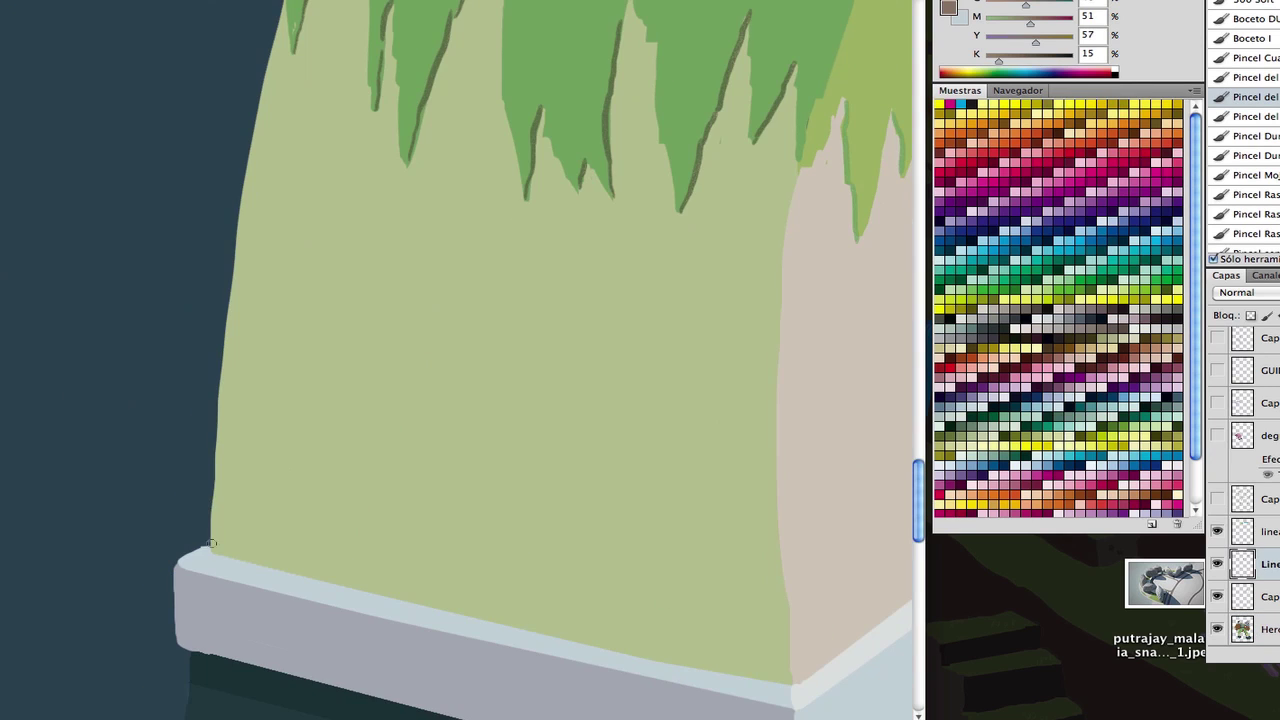
scroll(222, 507, up, 2)
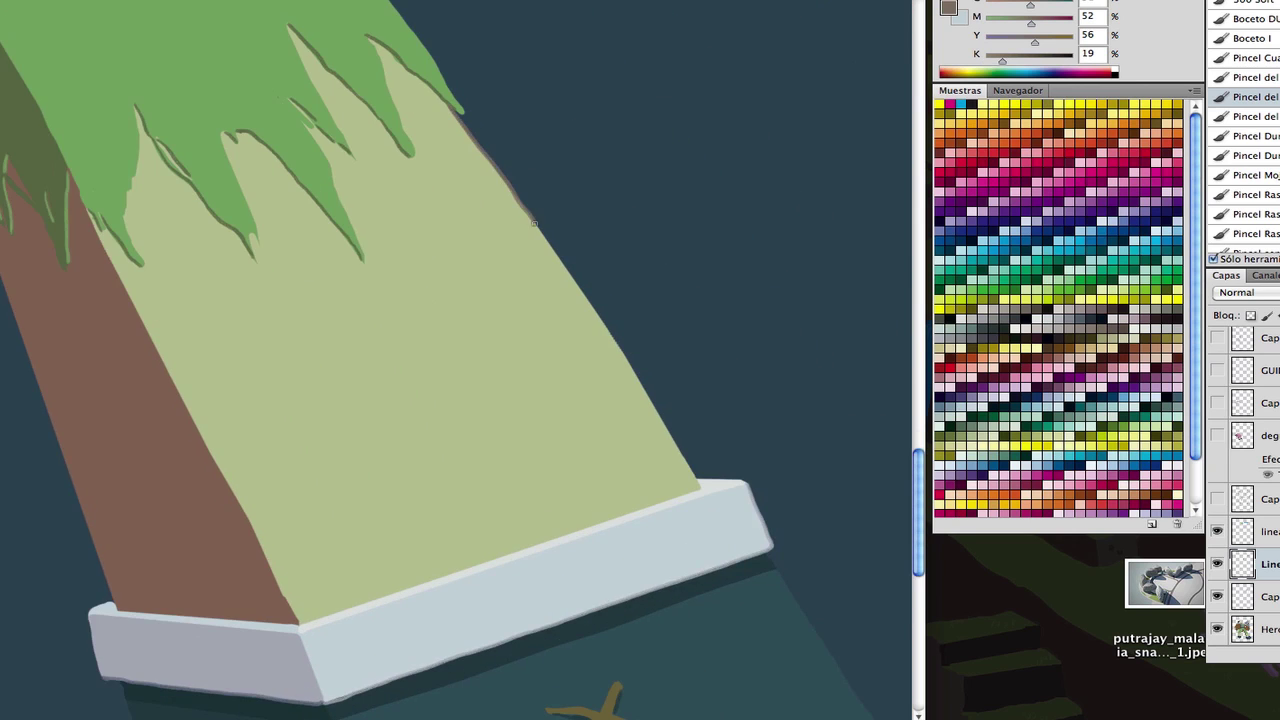
drag(340, 142, 450, 303)
scroll(309, 480, down, 5)
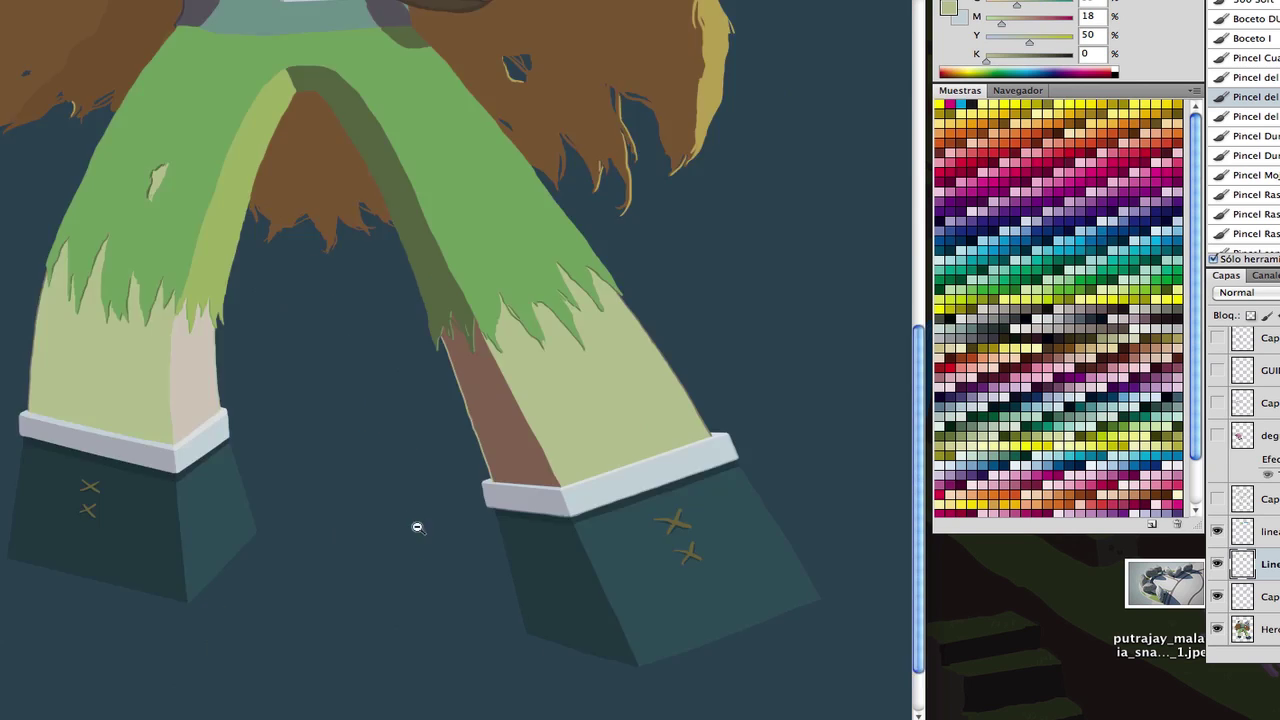
- Erase the light green outline from the brown inner side of the shield-side leg and redraw it in darker brown
scroll(414, 357, up, 2)
alt+click(603, 463)
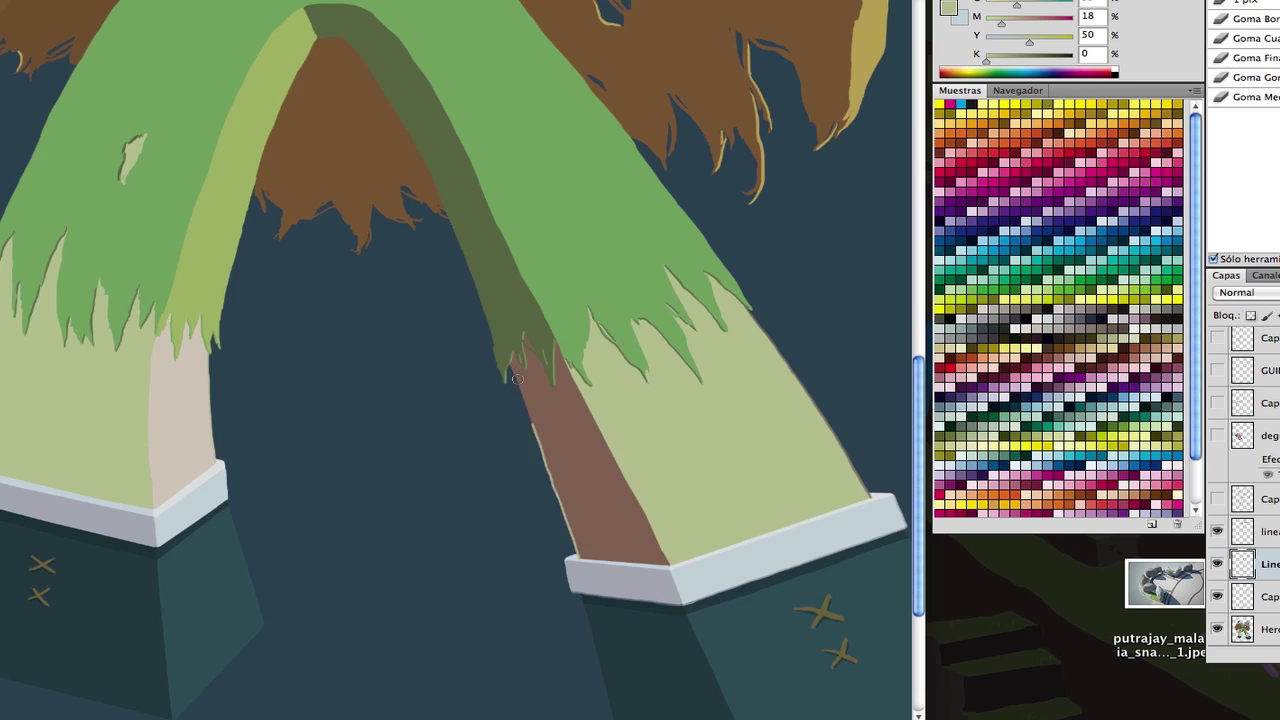
scroll(512, 404, up, 3)
drag(512, 404, 516, 294)
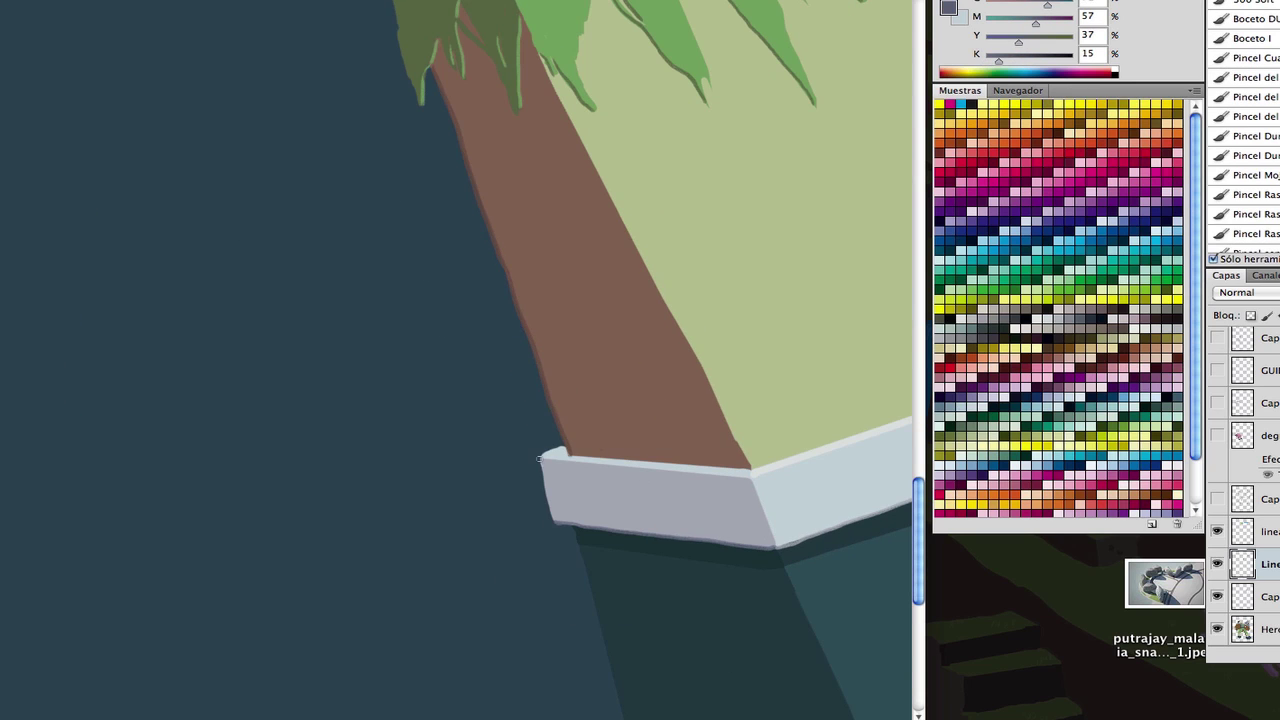
- Outline both boot cuffs in violet-grey with 15% black, using sampled grey under the light face of the sword-side cuff
scroll(538, 458, down, 3)
scroll(214, 349, up, 4)
drag(160, 380, 306, 456)
scroll(398, 416, down, 3)
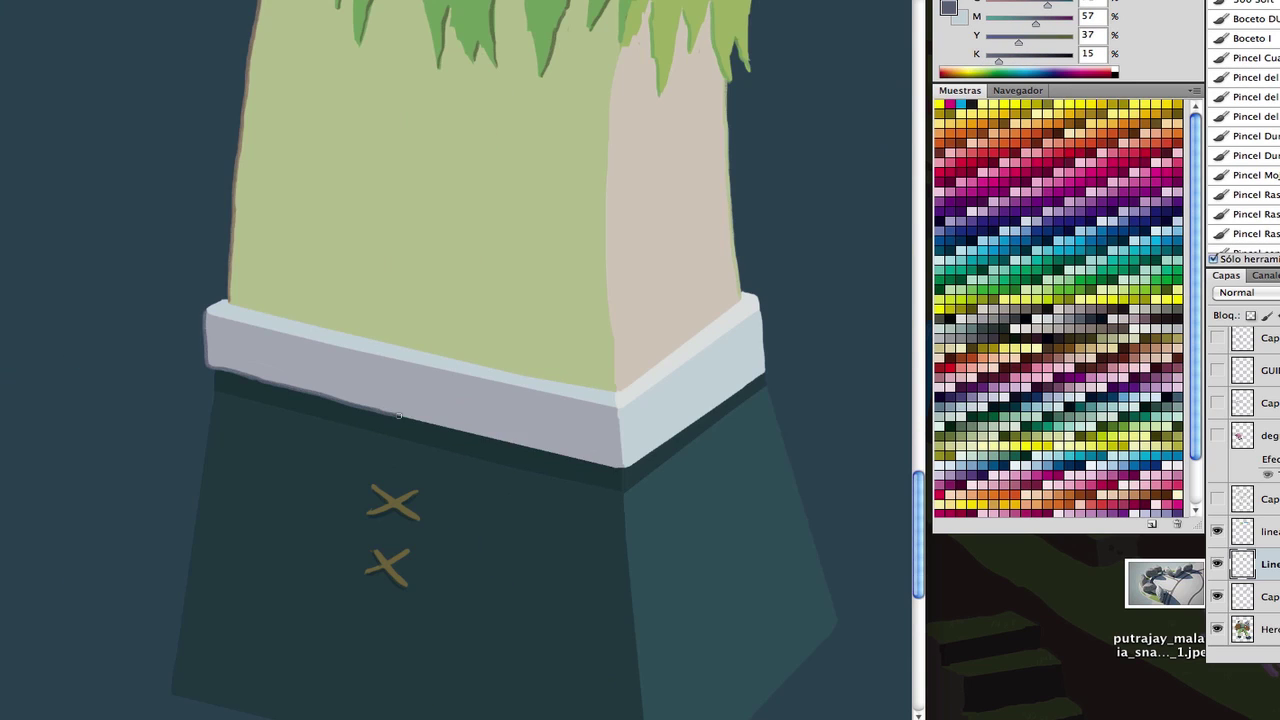
drag(530, 451, 689, 503)
scroll(689, 503, up, 3)
scroll(560, 303, down, 2)
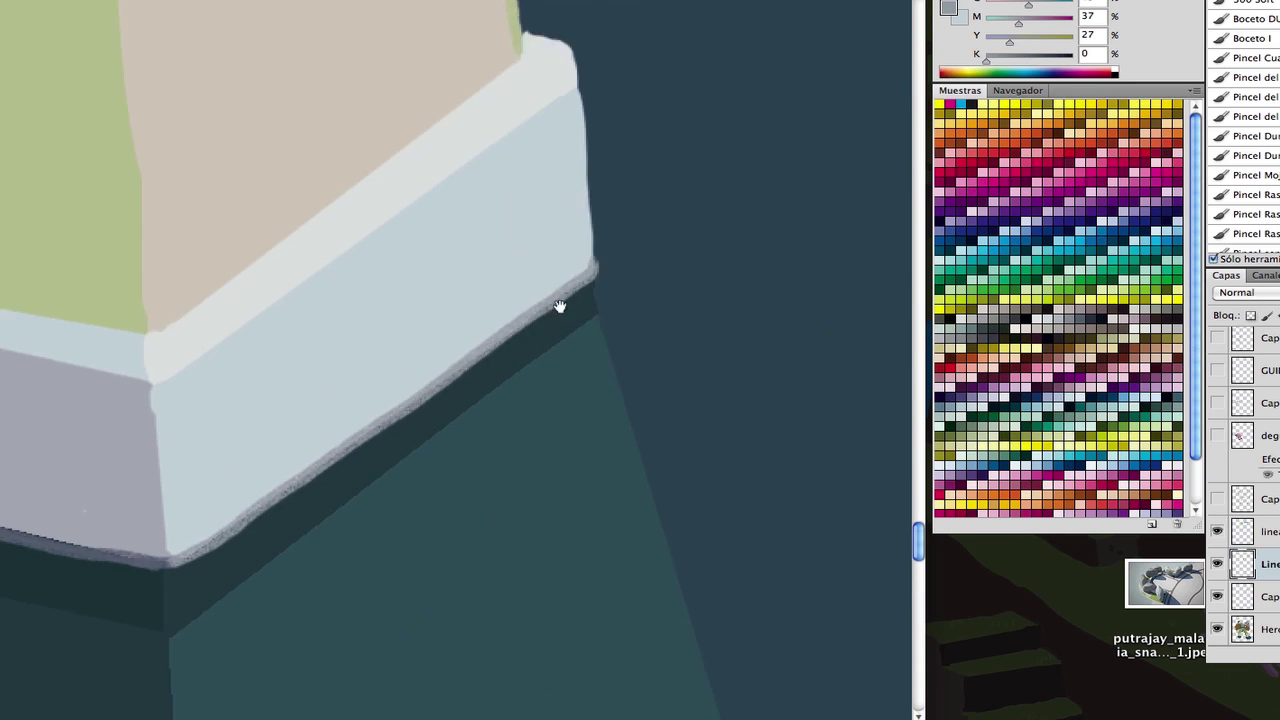
alt+click(428, 425)
- Outline the sword-side boot in dark teal, using 59% black on the darker face and 51% black on the lighter one
scroll(428, 425, down, 3)
scroll(223, 477, up, 1)
scroll(143, 337, down, 3)
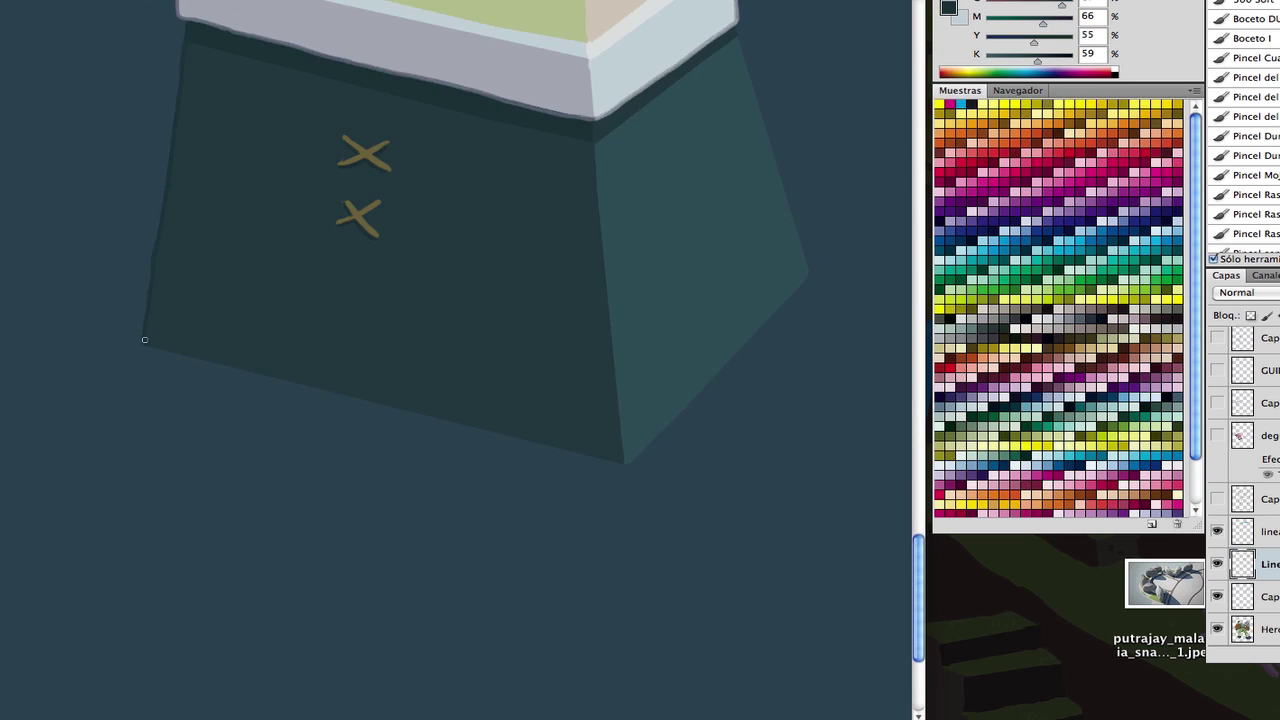
scroll(143, 337, up, 2)
alt+click(194, 248)
scroll(724, 380, down, 3)
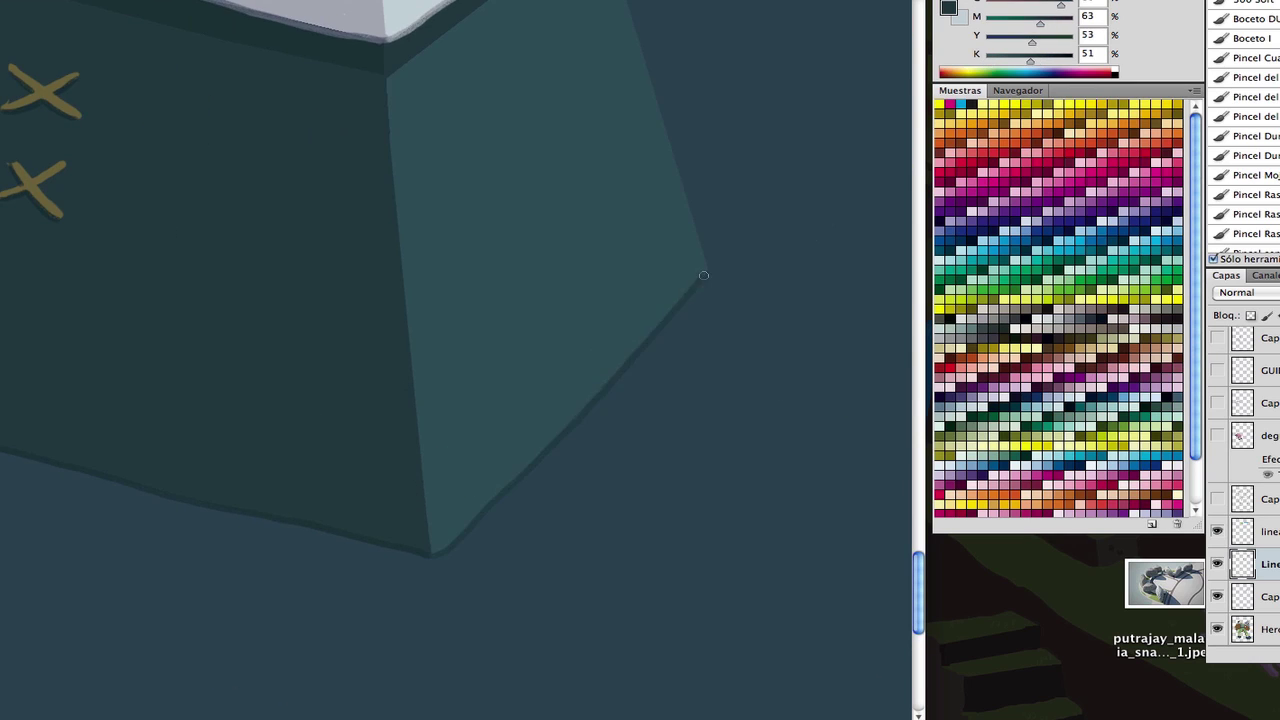
scroll(600, 214, up, 1)
- Outline the shield-side boot in dark teal, using 58% black on the darker face and 51% black on the lighter one
scroll(370, 600, up, 1)
scroll(370, 600, down, 2)
scroll(306, 290, up, 1)
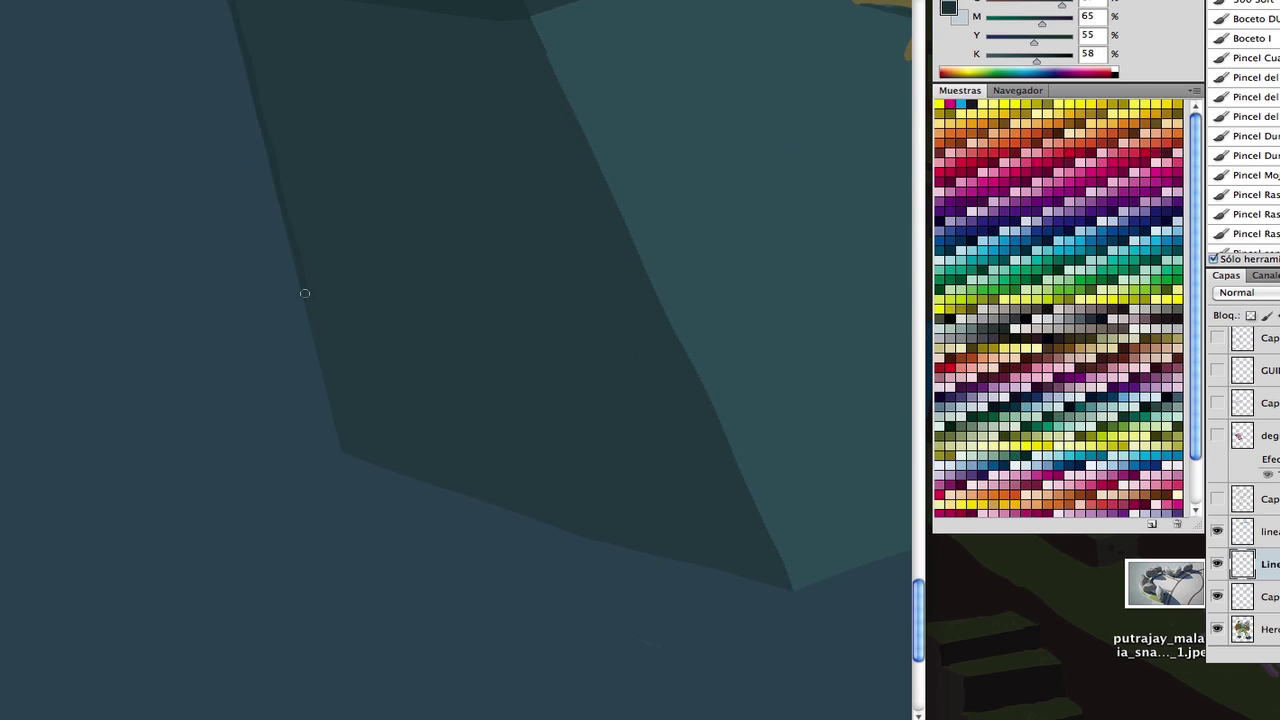
scroll(173, 297, up, 1)
scroll(545, 243, down, 2)
scroll(603, 403, up, 1)
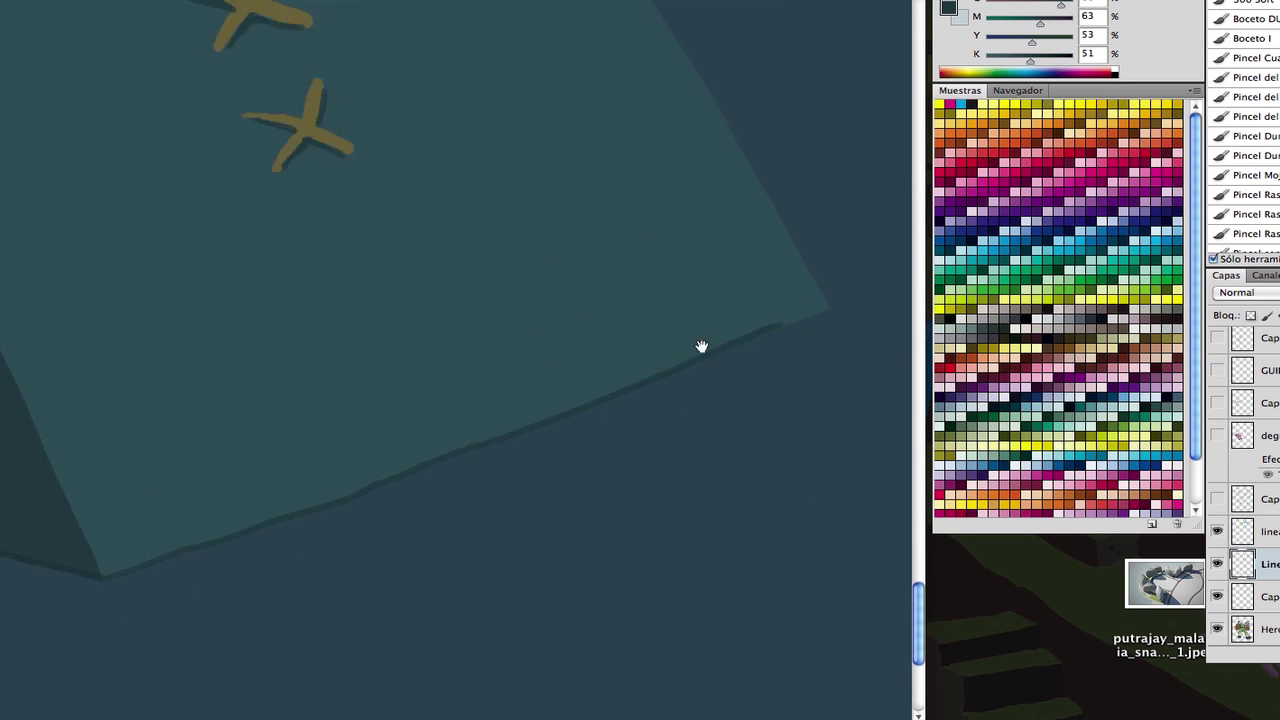
scroll(700, 346, up, 1)
scroll(682, 472, down, 2)
- Line the trousers' inner leg edges in yellow-green on the light side and in dark green with 52% black on the shaded side
scroll(454, 529, up, 3)
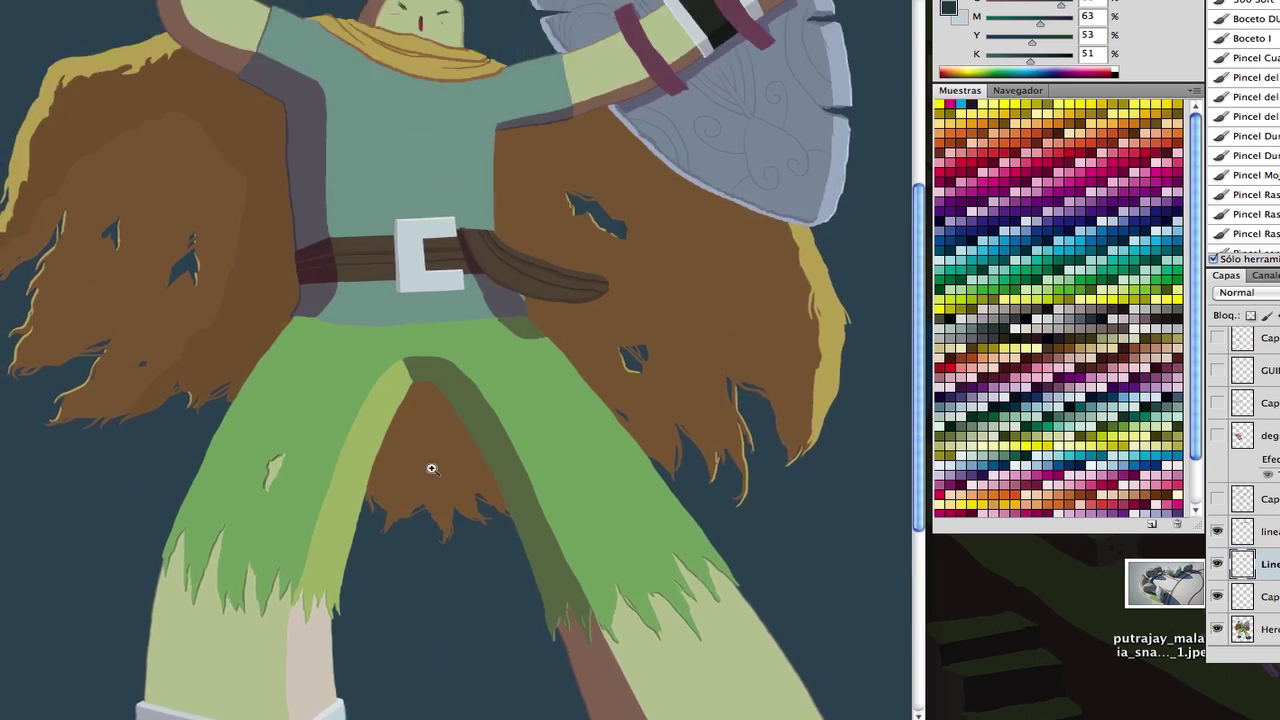
scroll(429, 543, up, 1)
alt+click(237, 510)
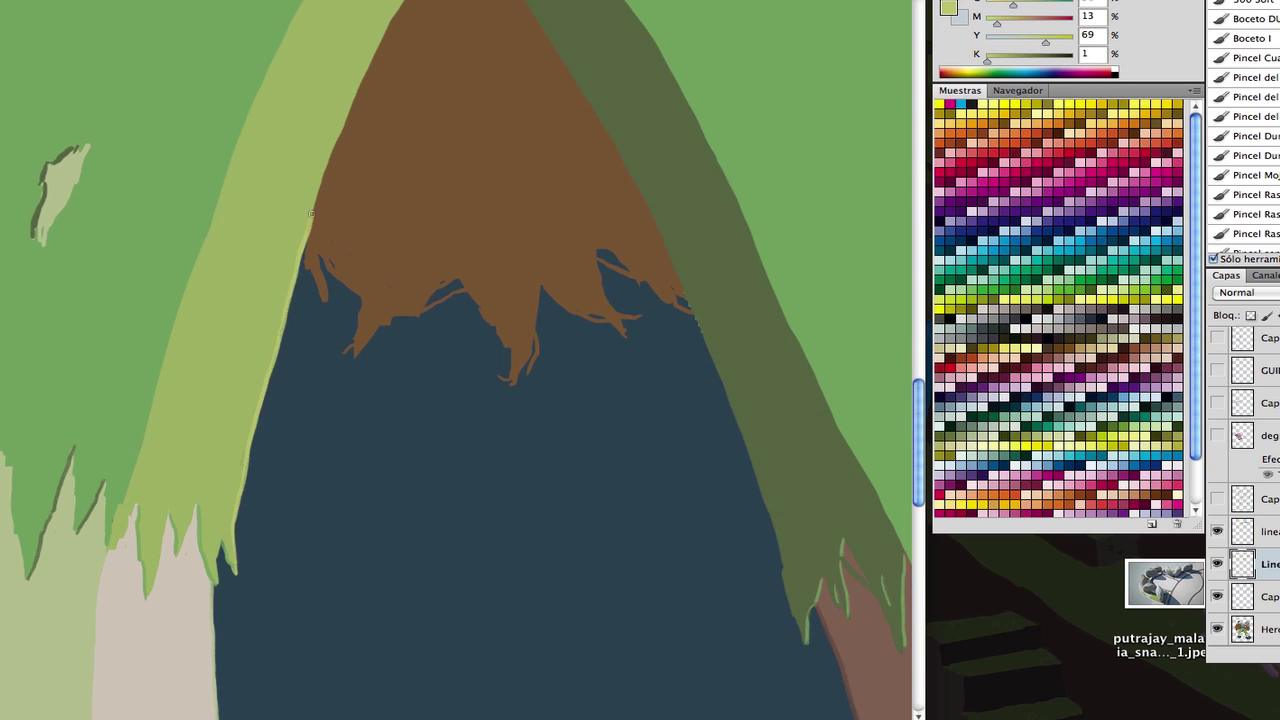
scroll(311, 213, down, 1)
scroll(509, 486, down, 1)
scroll(340, 192, up, 2)
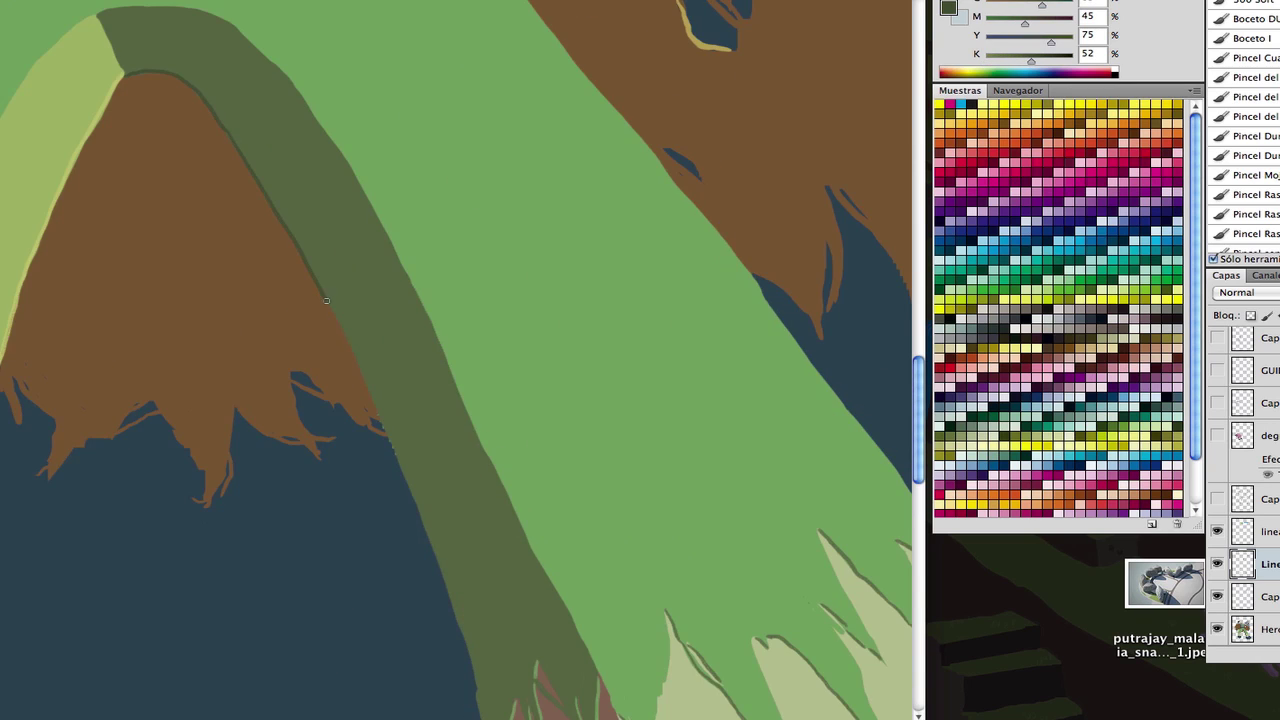
scroll(383, 540, down, 1)
- Draw a purple-grey line along the tunic's lower hem above the trousers, using 29% and then 52% black
scroll(480, 420, up, 2)
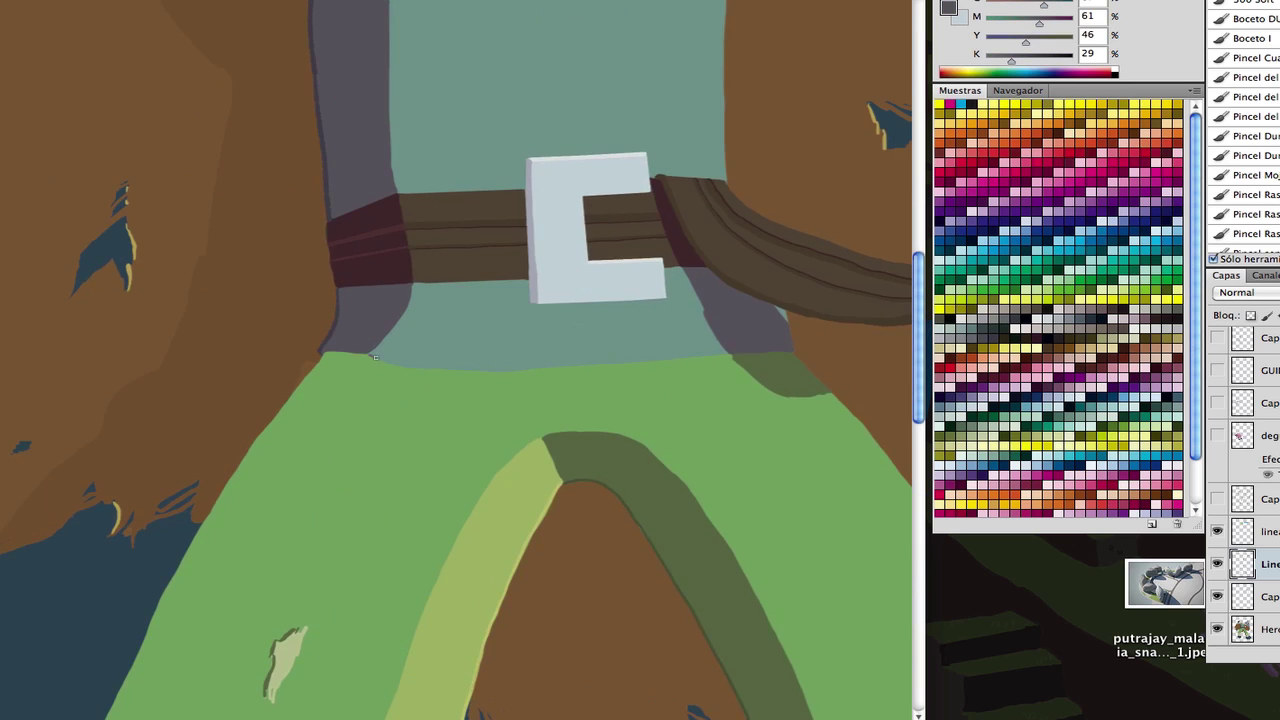
scroll(540, 385, up, 1)
drag(286, 363, 543, 386)
scroll(597, 425, up, 1)
scroll(597, 425, down, 4)
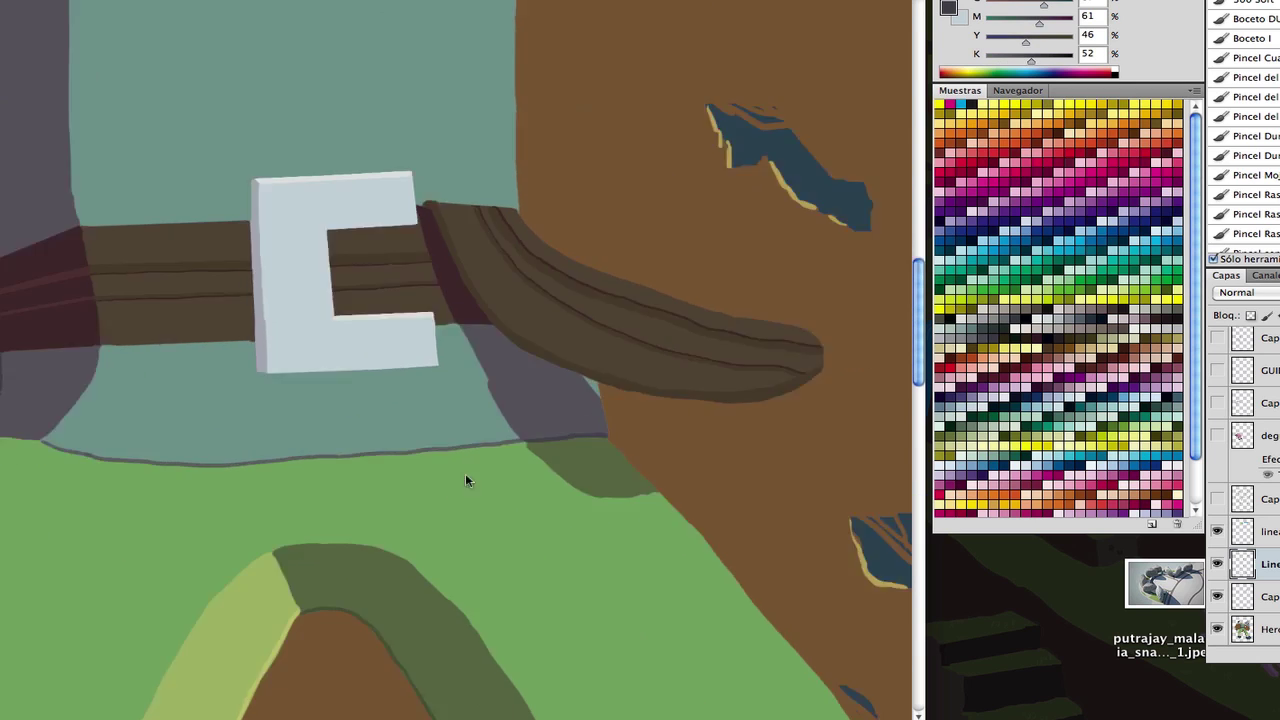
key(v)
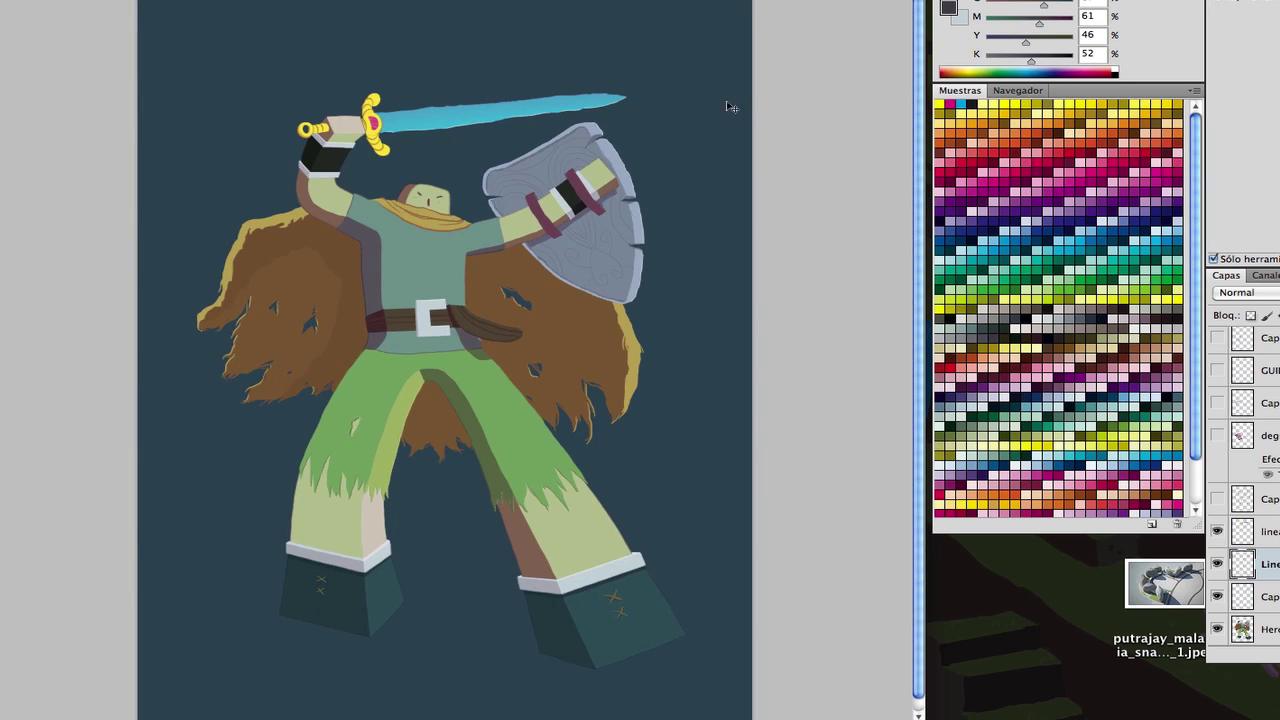